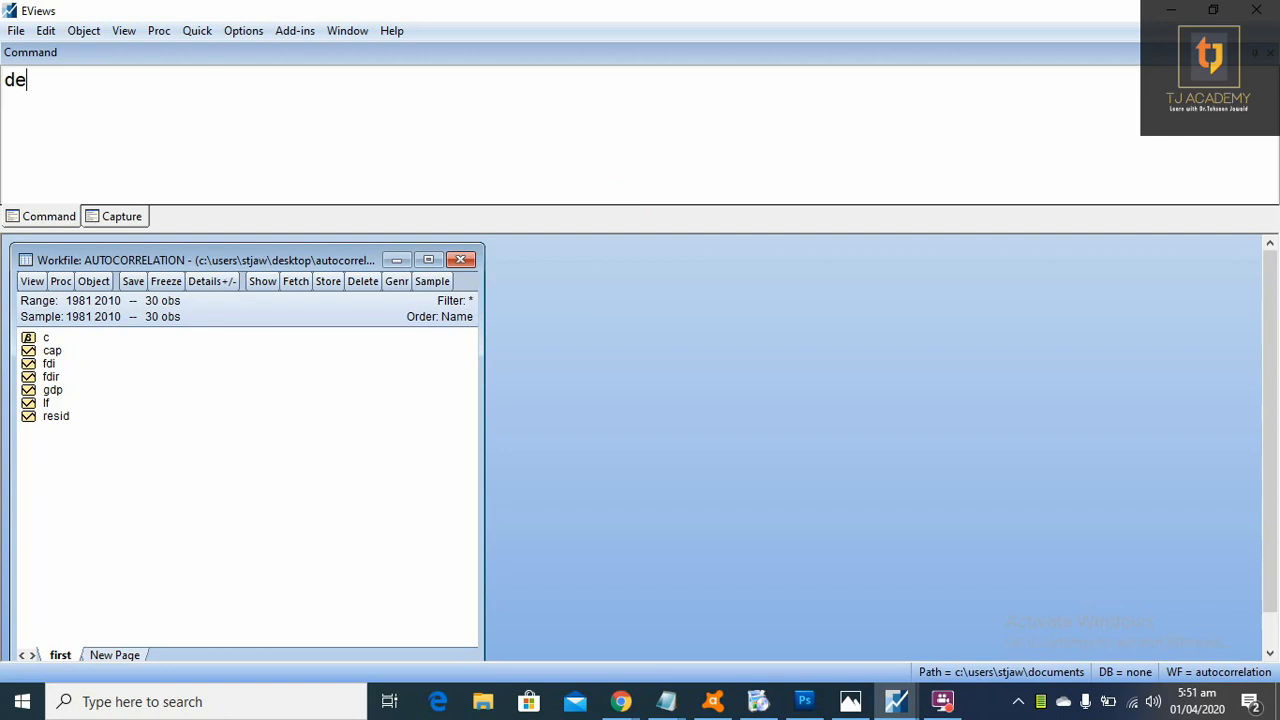
Step: Complete the first line of the command window as "detection and removals of autocorrelation in regression model."
text(tection)
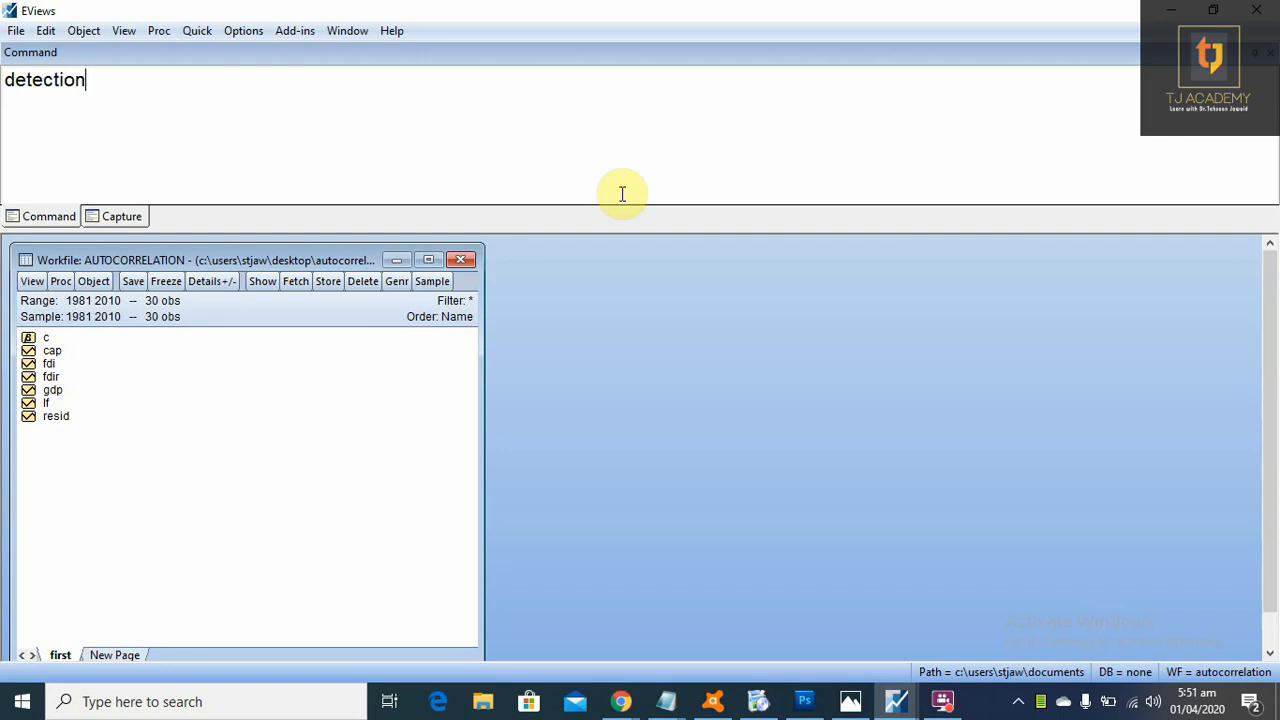
text( and removals)
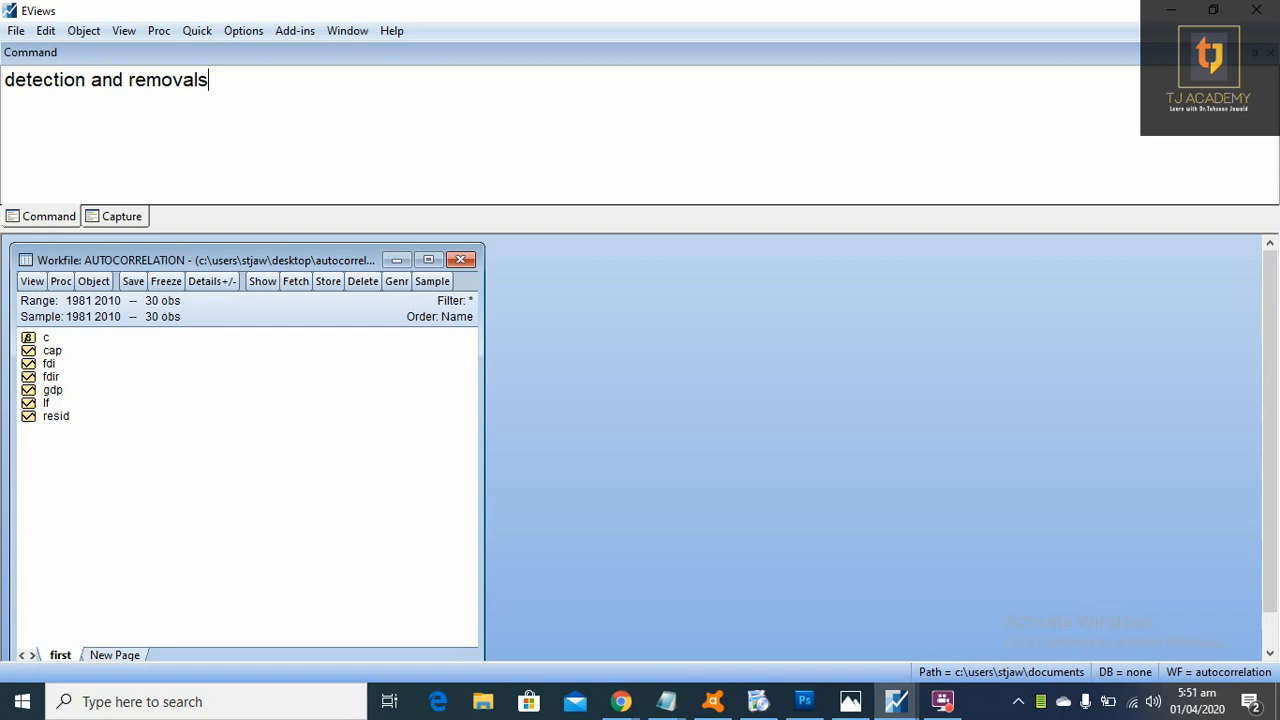
text( of autocorrel)
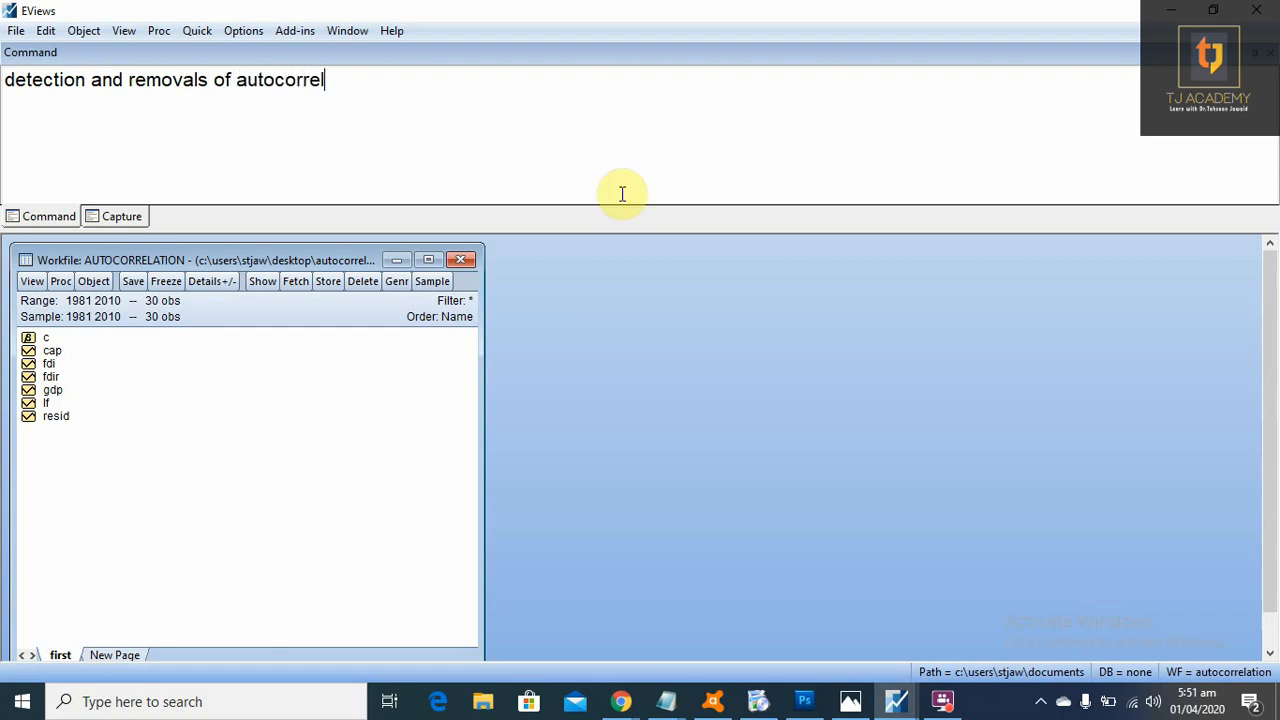
text(ation )
text(in regr)
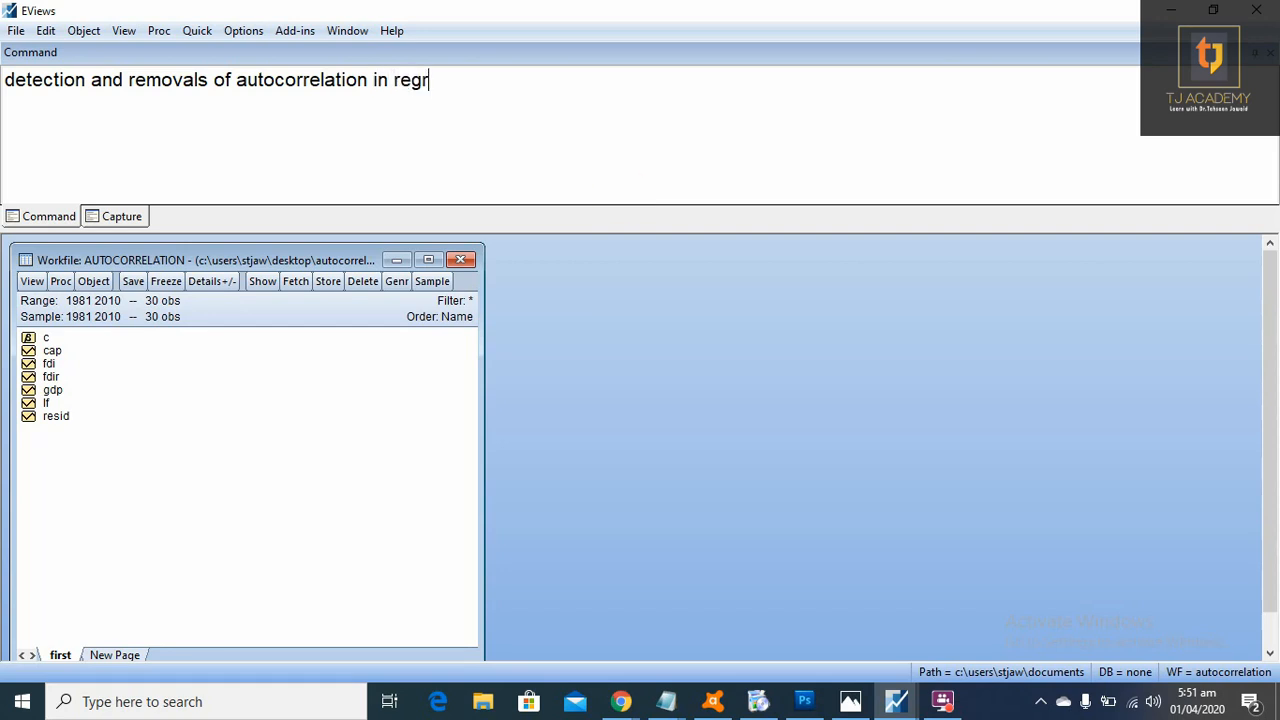
text(ession mo)
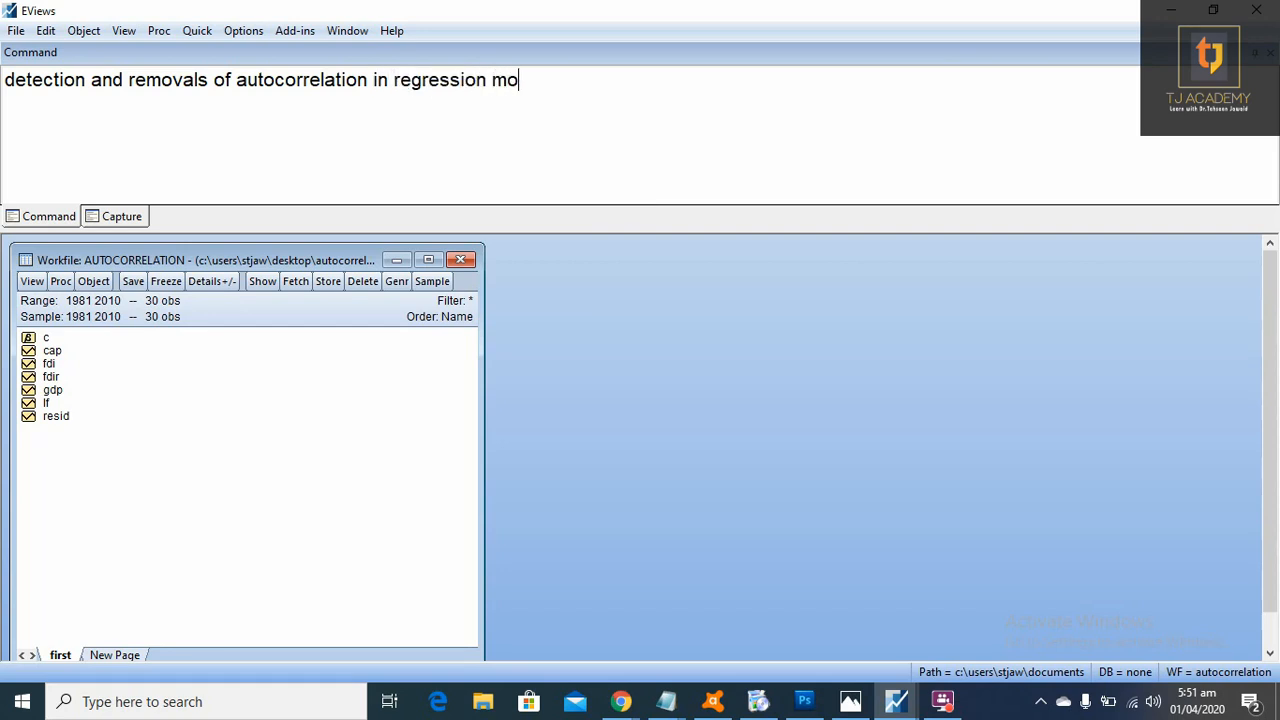
text(del.)
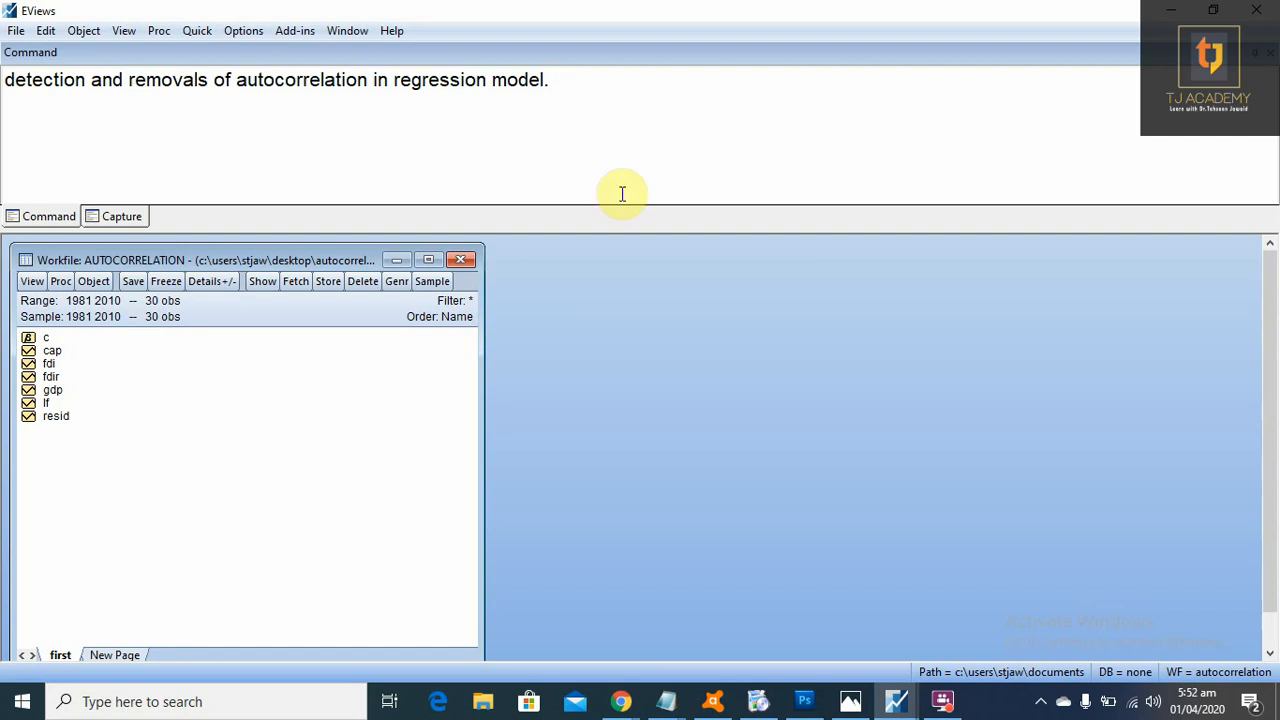
Step: Estimate a least squares equation specified as "gdp c lf" over the 1981 2010 sample
click(197, 31)
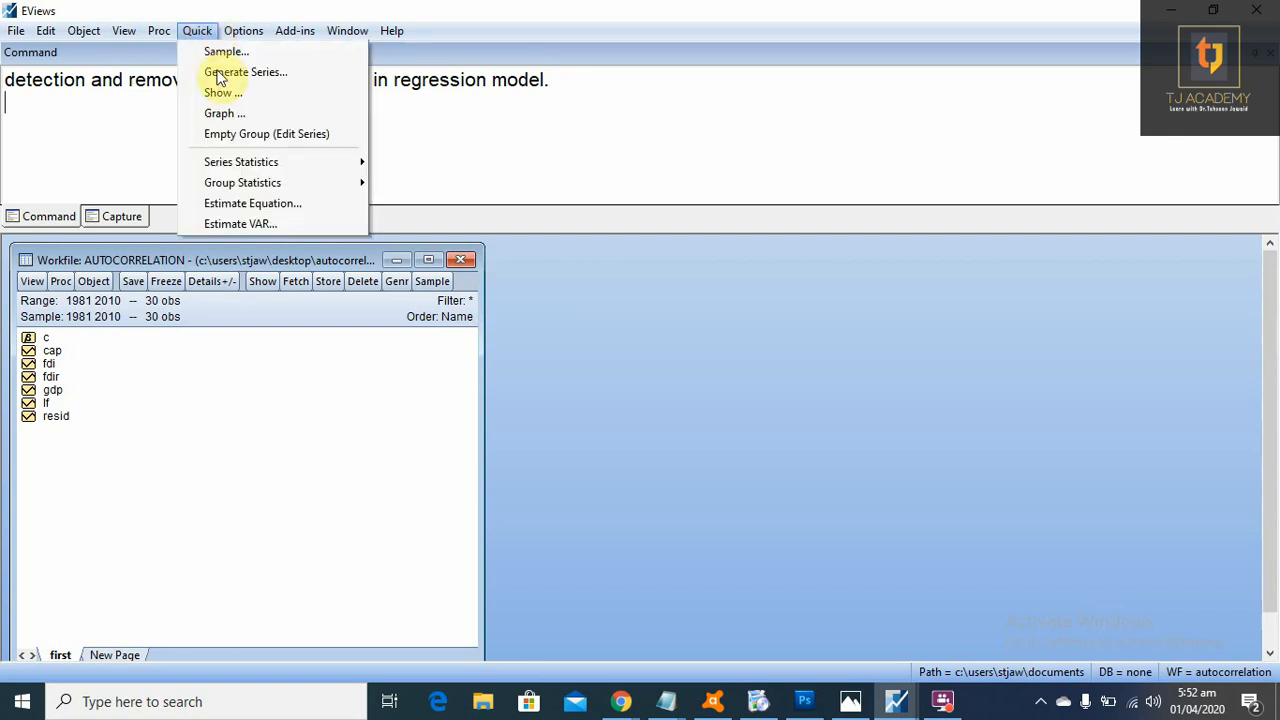
click(258, 203)
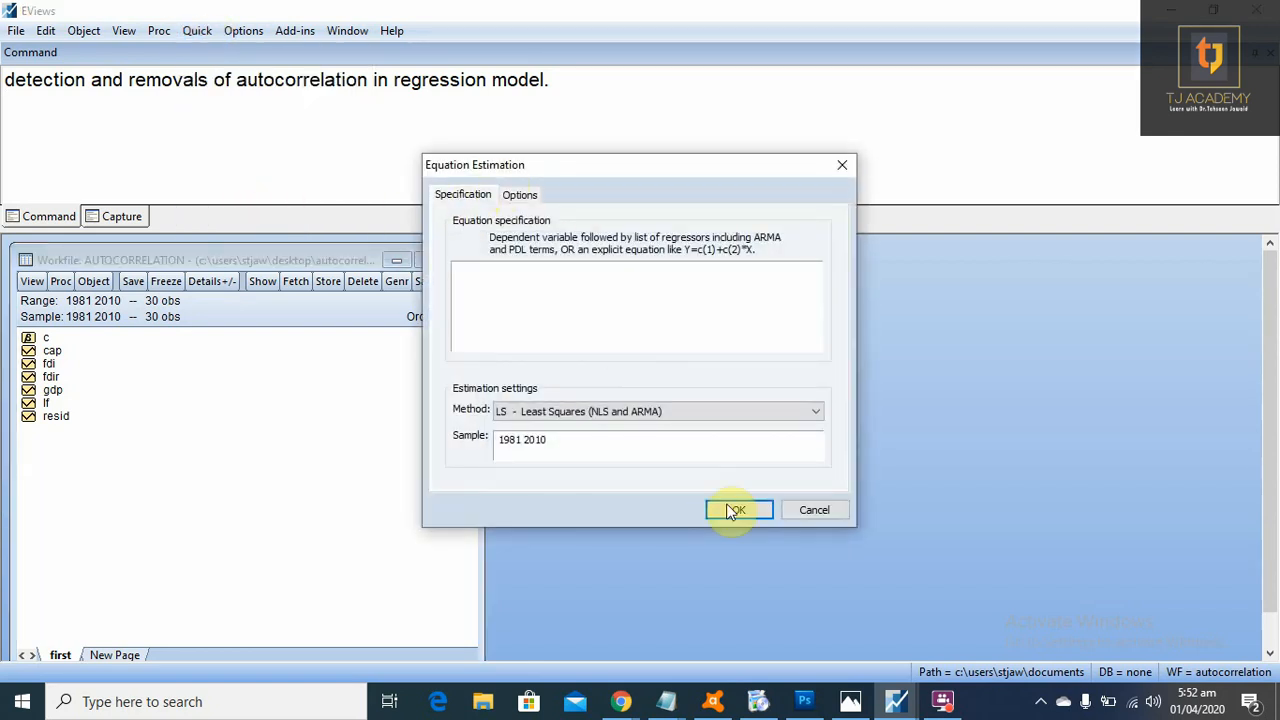
text(gdp)
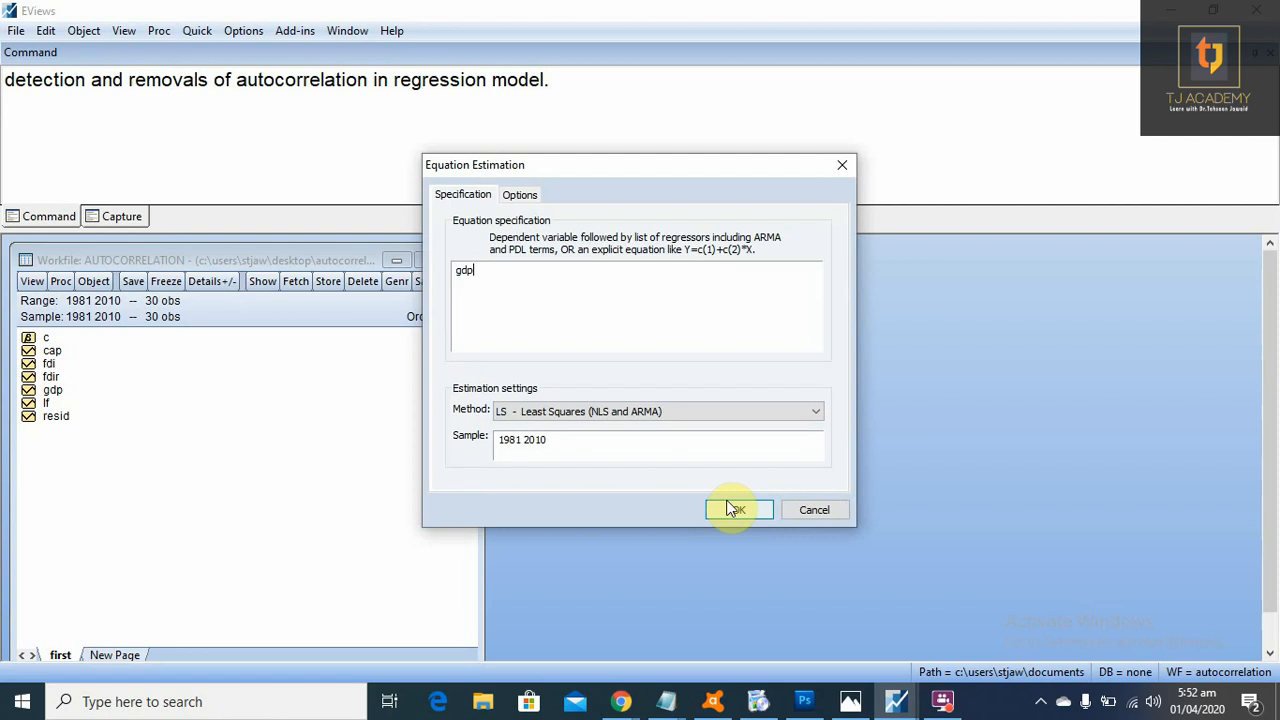
text( c lf)
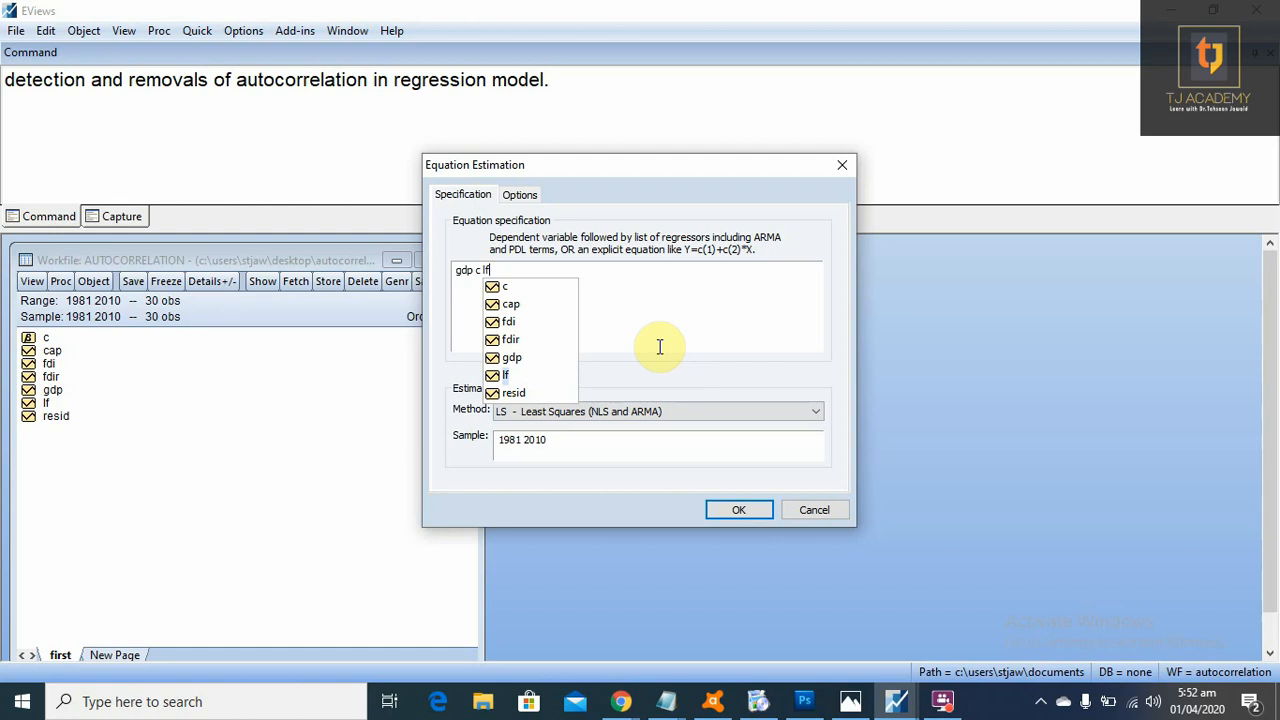
click(502, 377)
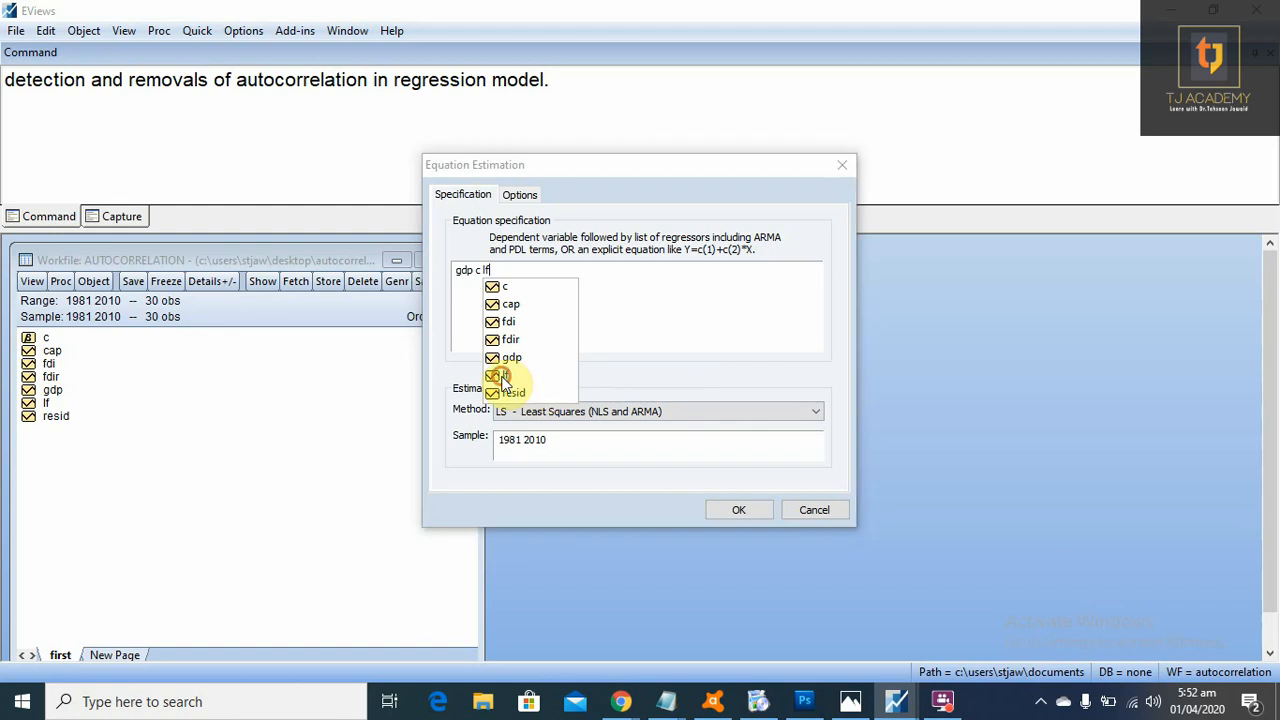
click(728, 512)
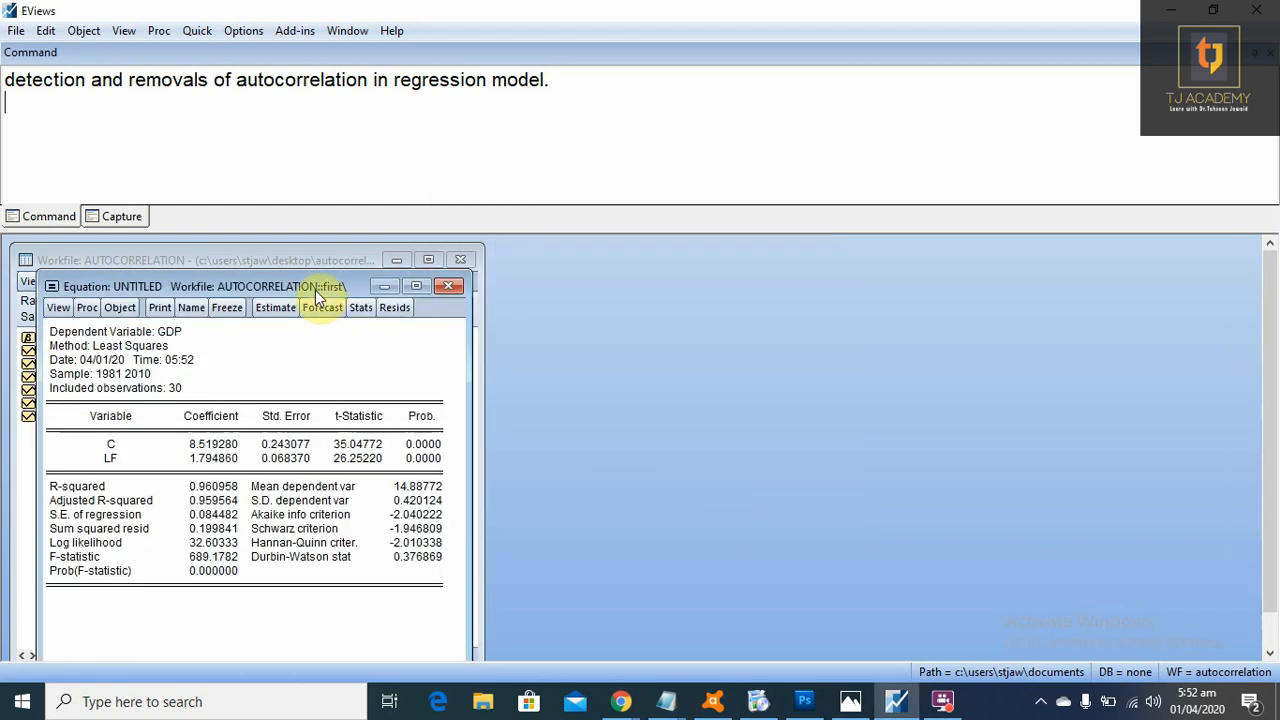
Step: Place the equation output beside the workfile and highlight its probability column, followed by the Durbin-Watson statistic
drag(323, 288, 811, 234)
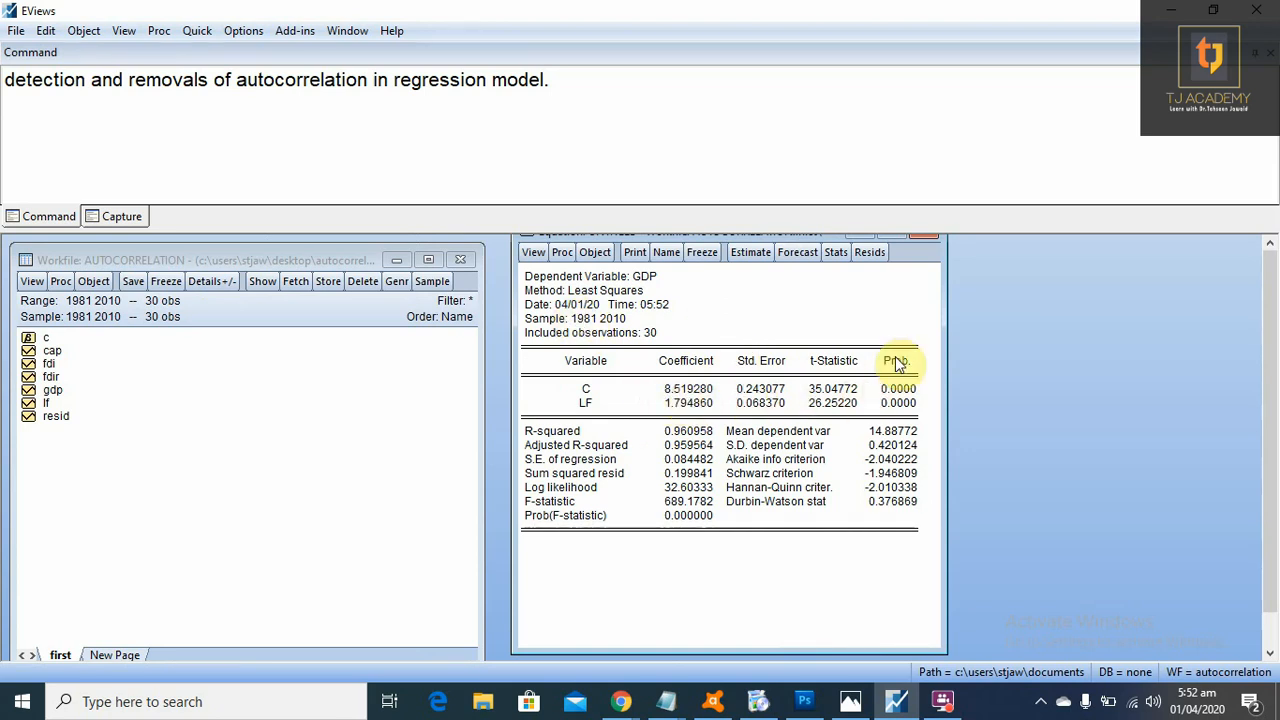
drag(898, 363, 895, 406)
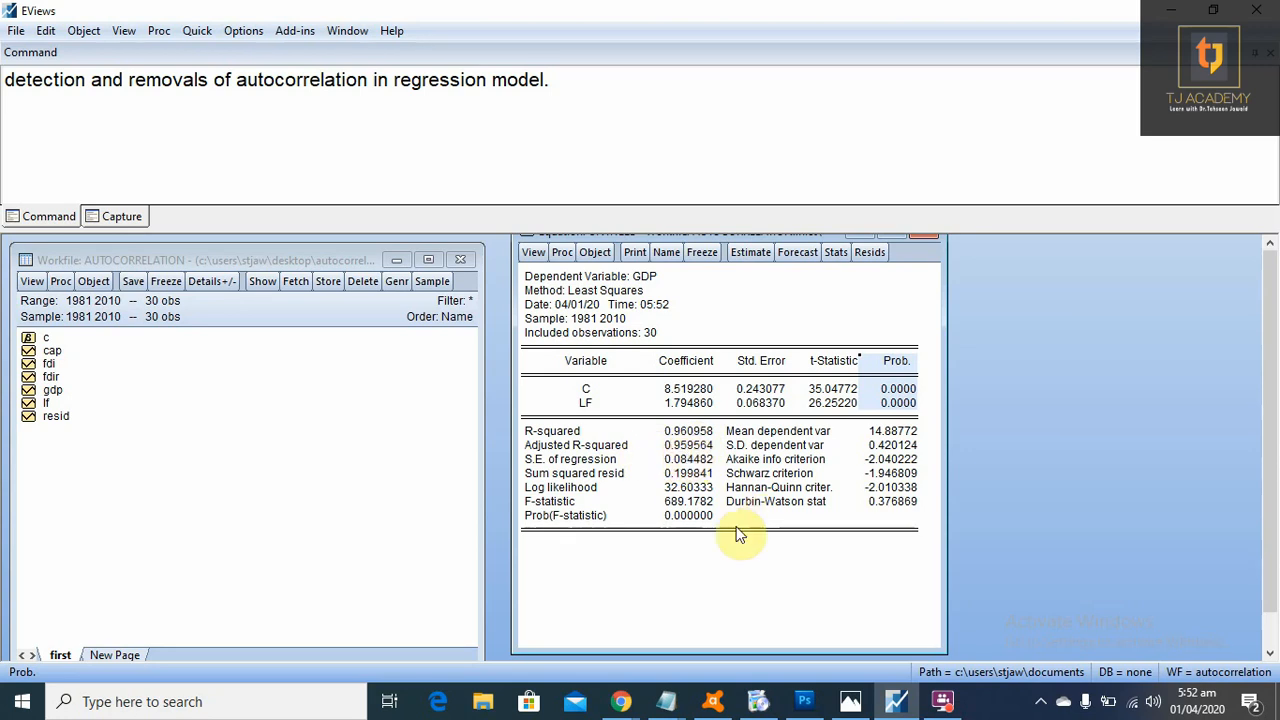
drag(752, 512, 910, 505)
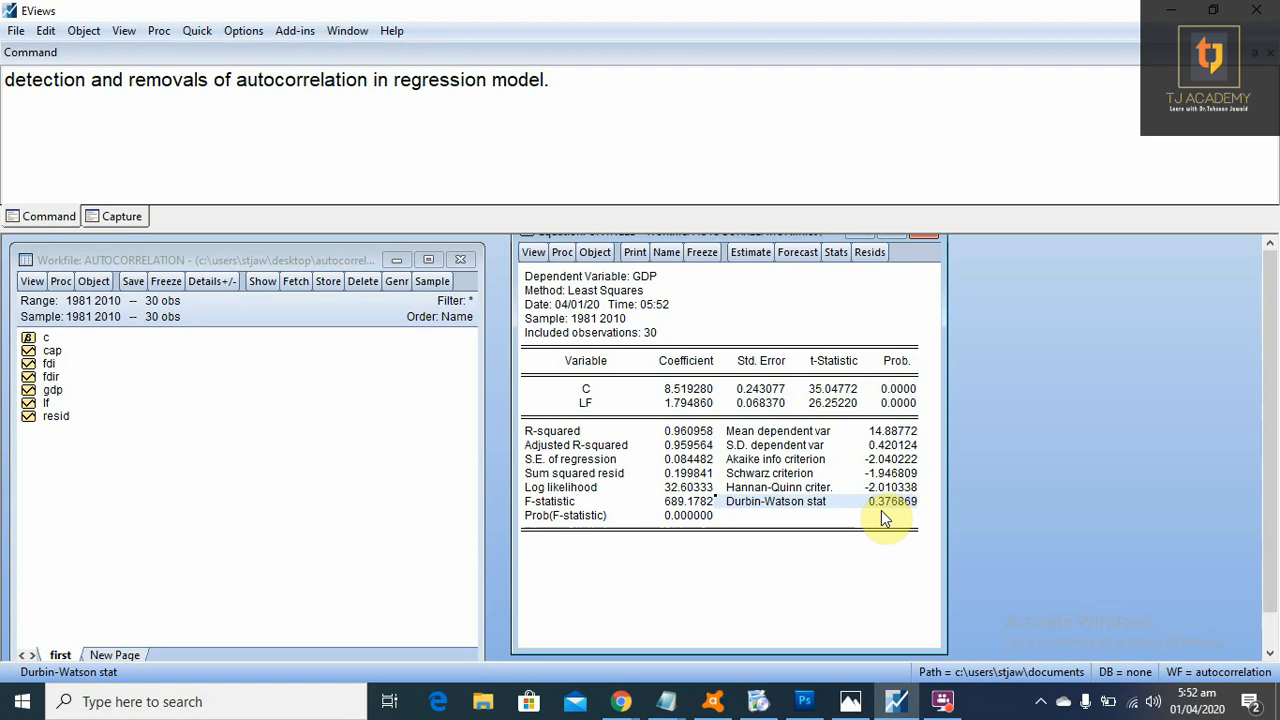
Step: Start a second line of command-window notes reading "as we know that value of DW"
click(22, 104)
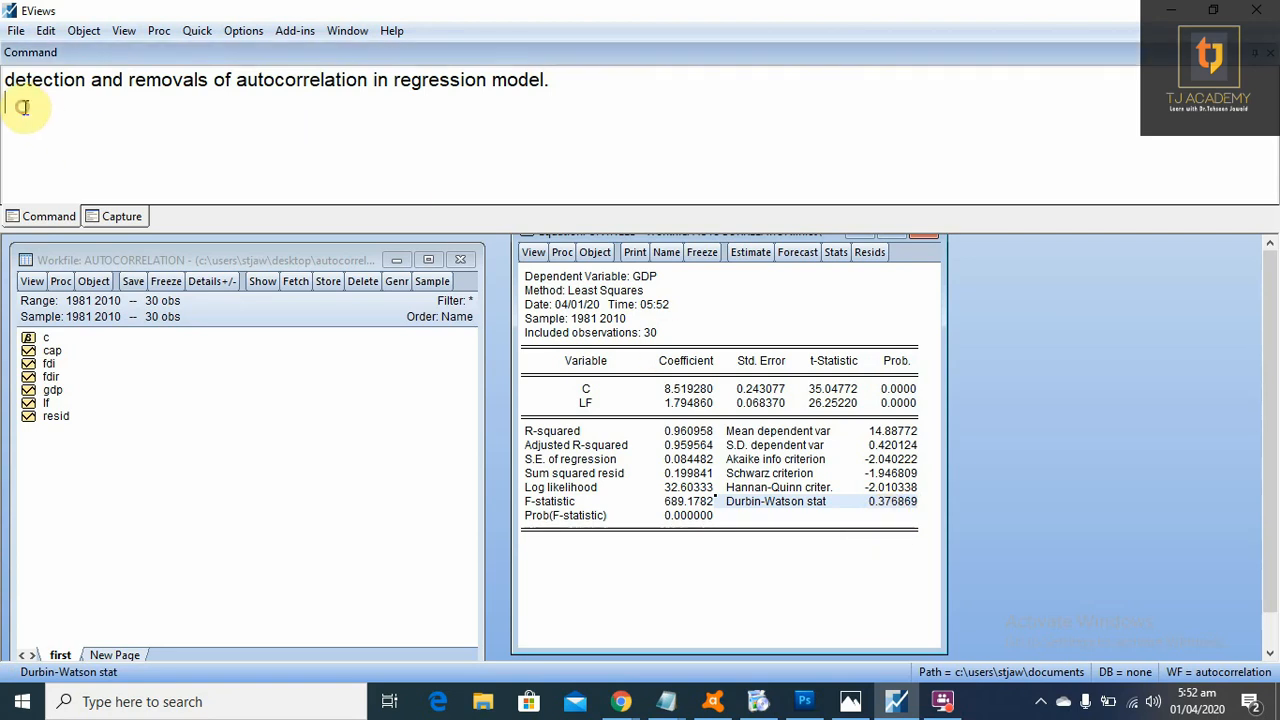
text(as )
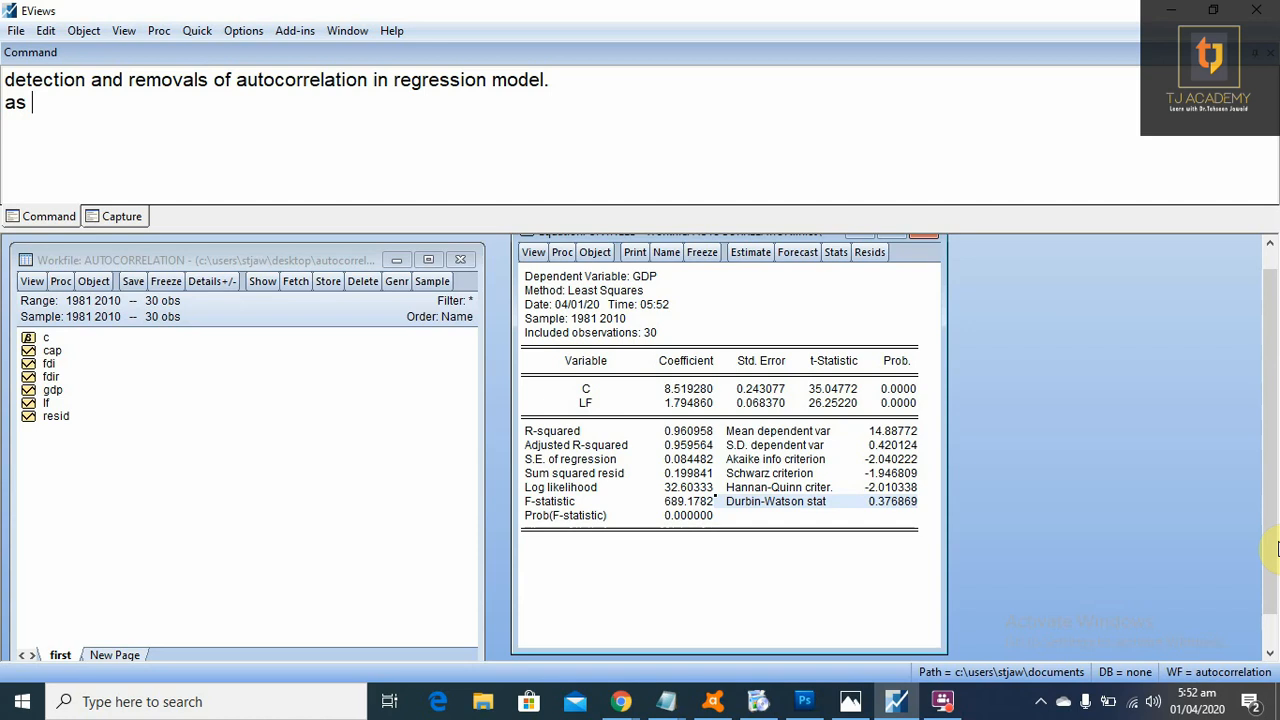
text(we know that)
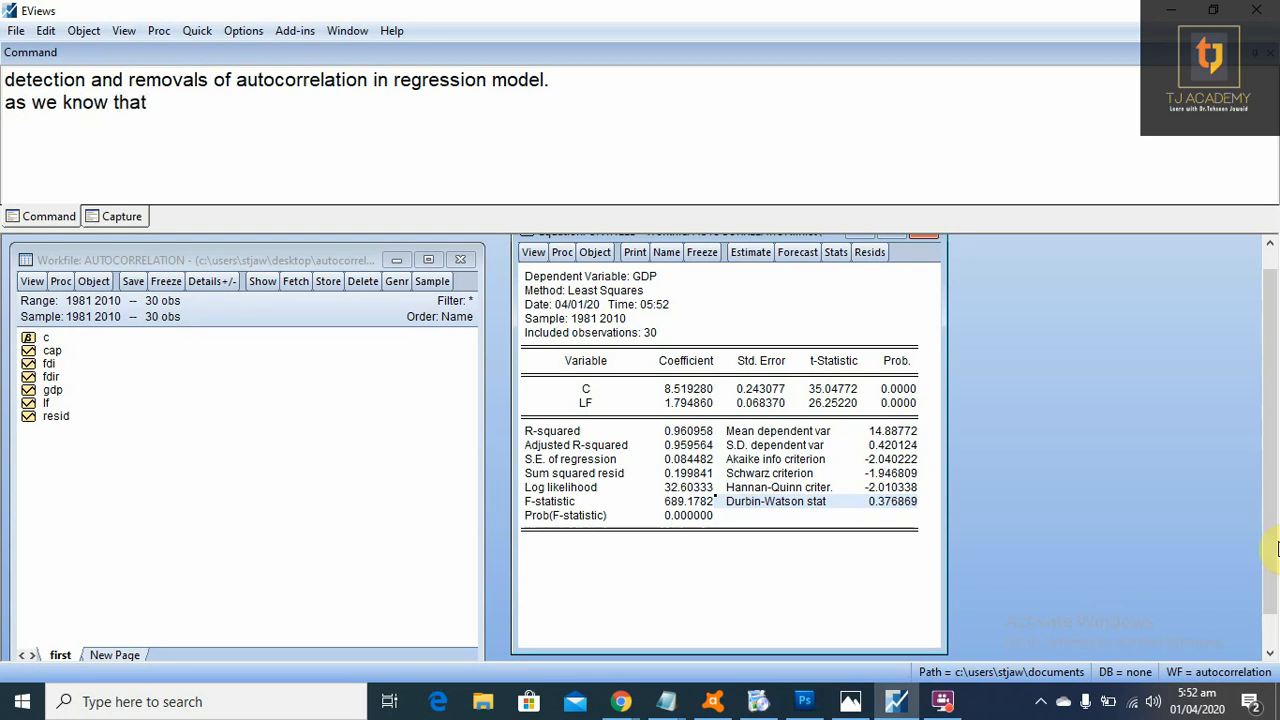
text( value of DW)
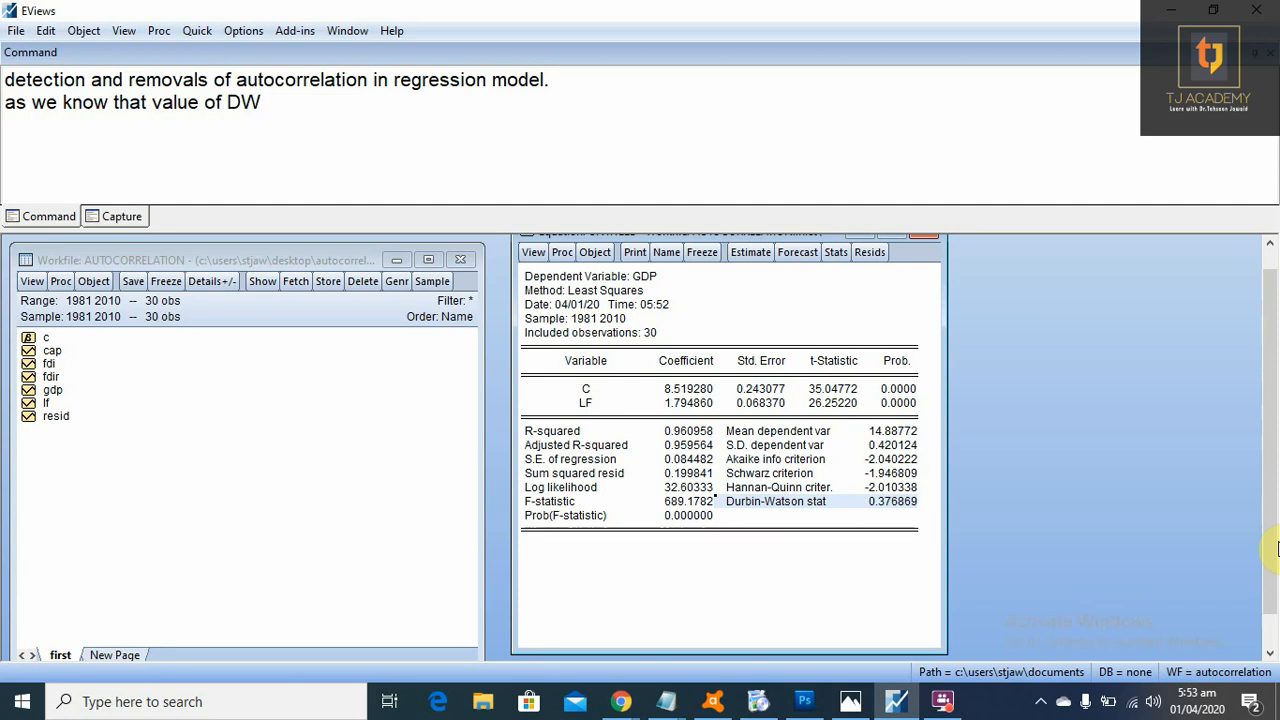
Step: Replace the word "value" in the second note line with "renage"
key(Left)
key(Left)
key(Left)
key(Left)
key(Left)
key(Left)
key(Left)
key(Left)
key(Delete)
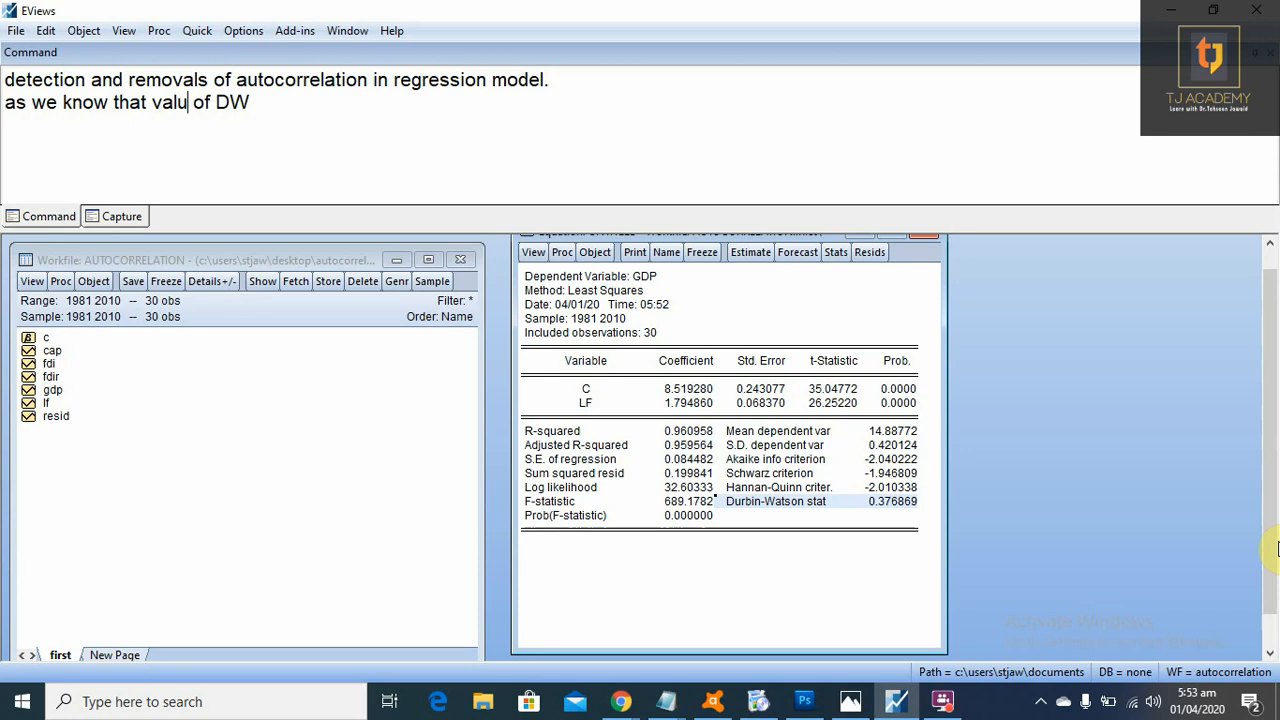
key(BackSpace)
key(BackSpace)
key(BackSpace)
key(BackSpace)
text(renag)
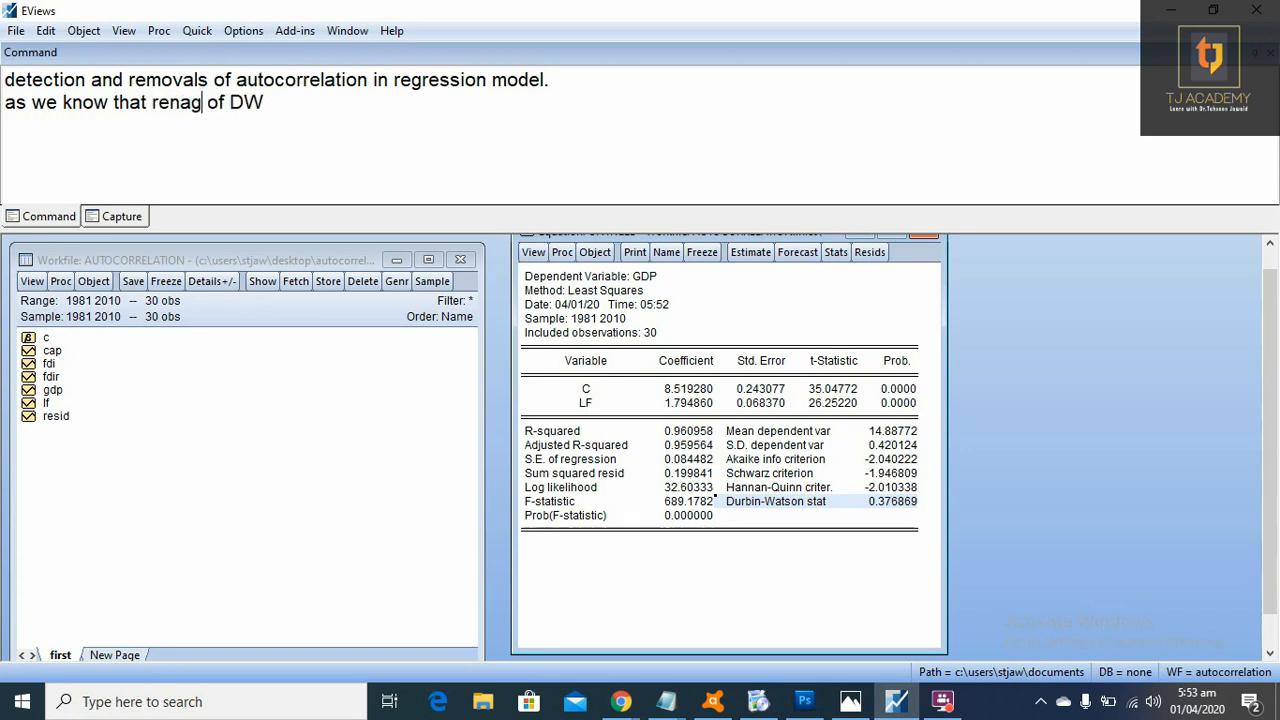
text(e)
Step: Finish the second note line by adding "is 0 to 4" after "DW"
key(Right)
key(Right)
key(Right)
key(Right)
key(Right)
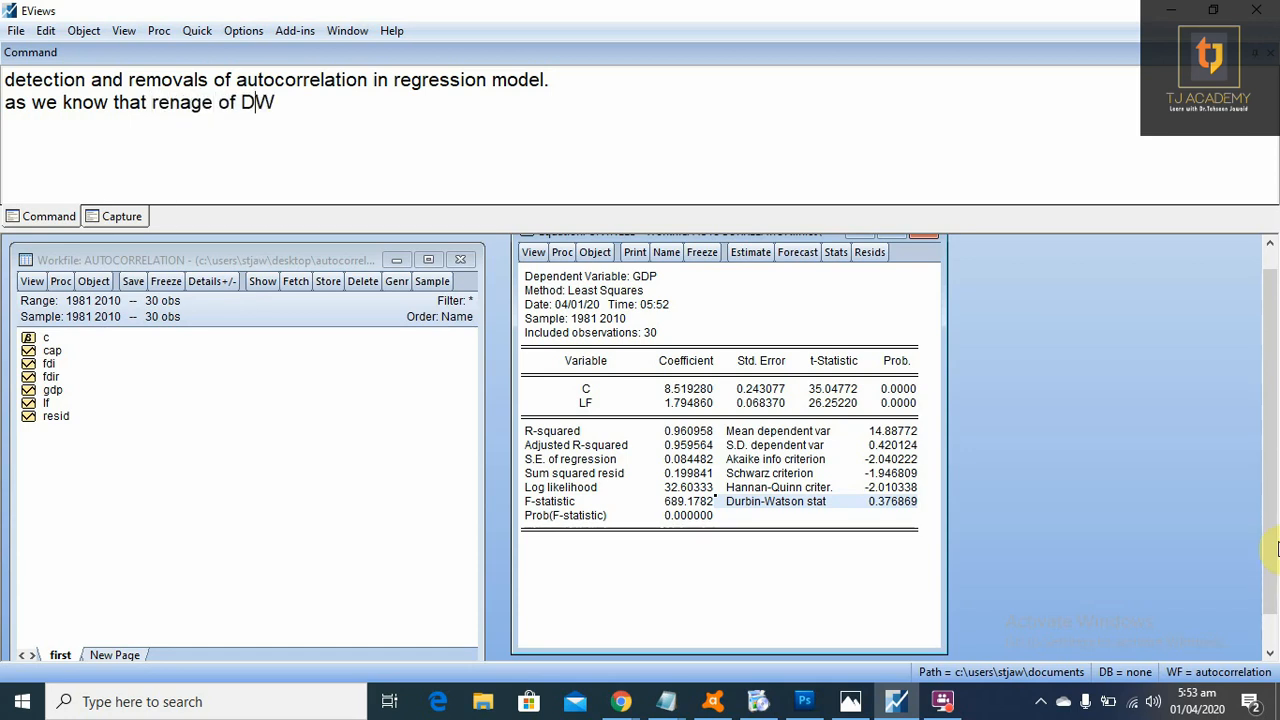
key(Right)
text(is )
text(0 to )
text(4 )
Step: Add a third note line reading "if DW=2, it means their is no autocorrelation."
text(if)
text( DW=)
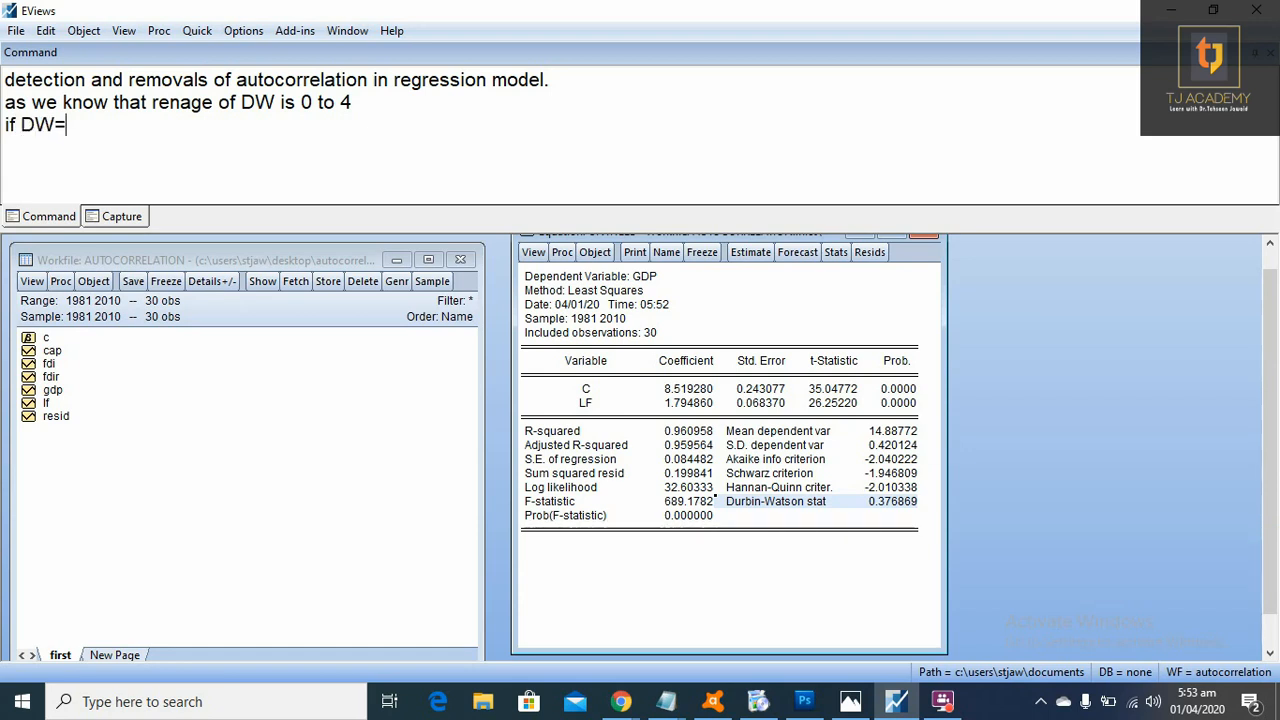
text(2, it means )
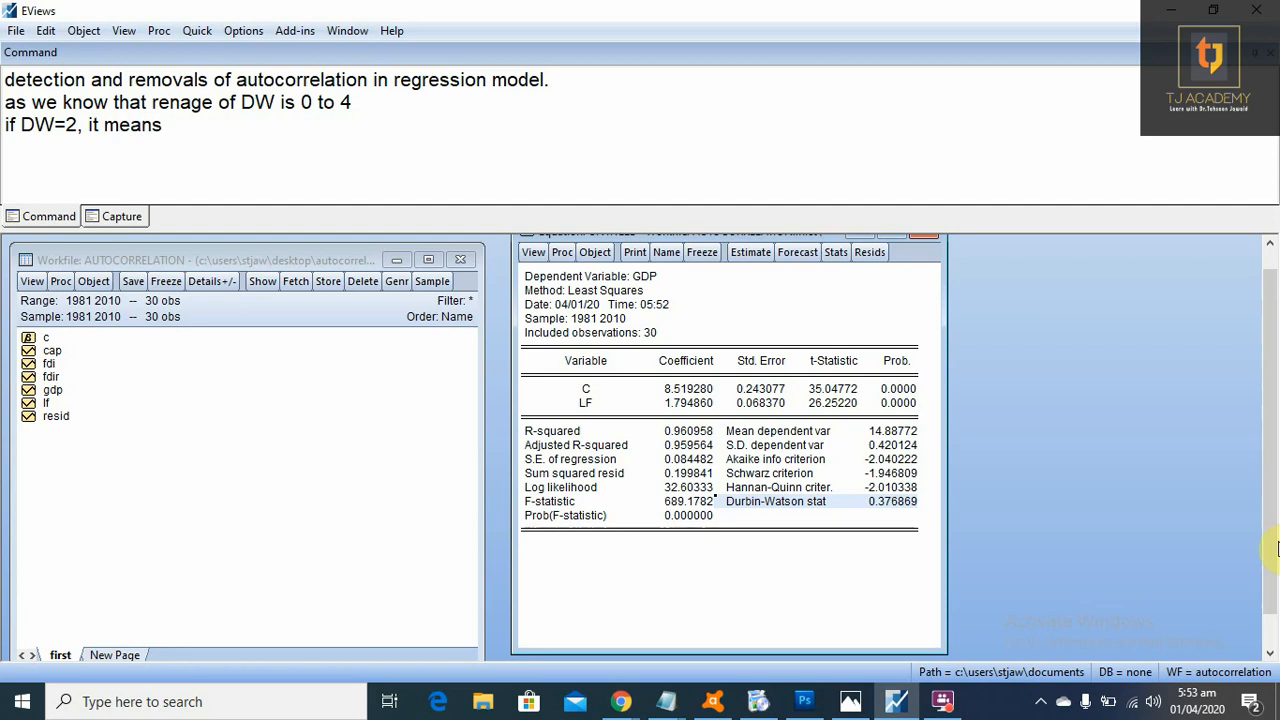
text(their is no )
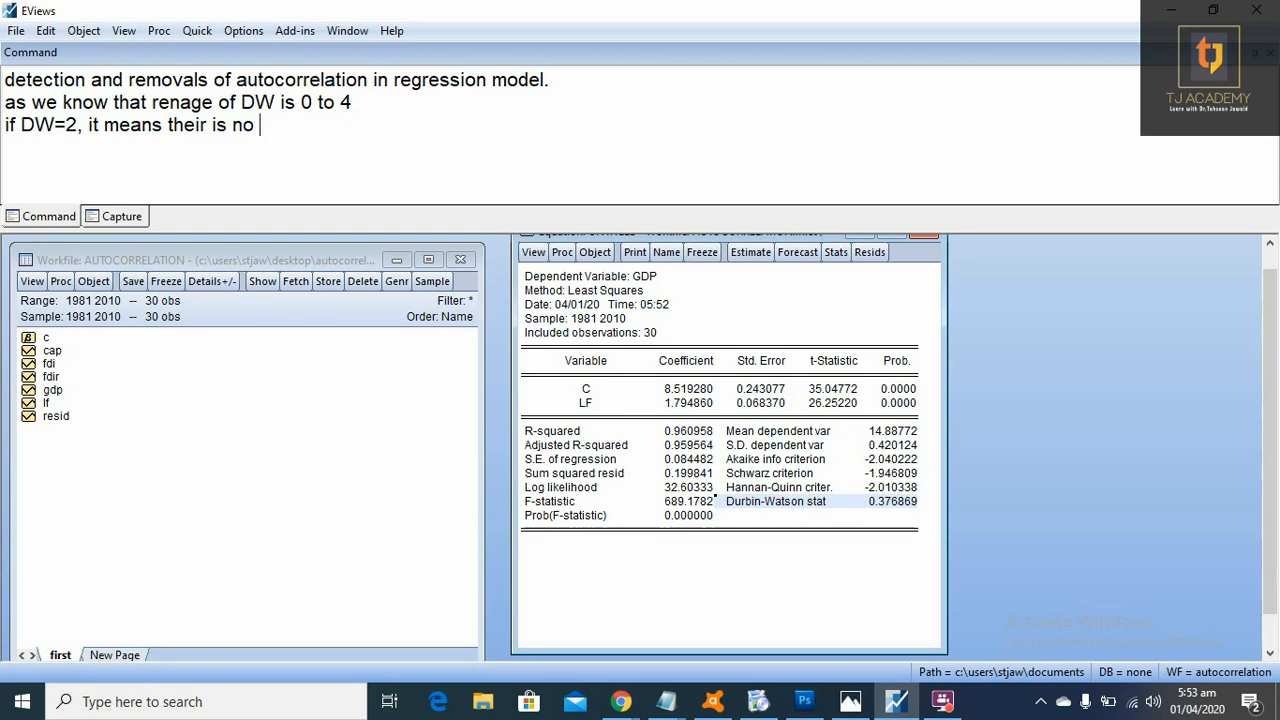
text(autocorrelation)
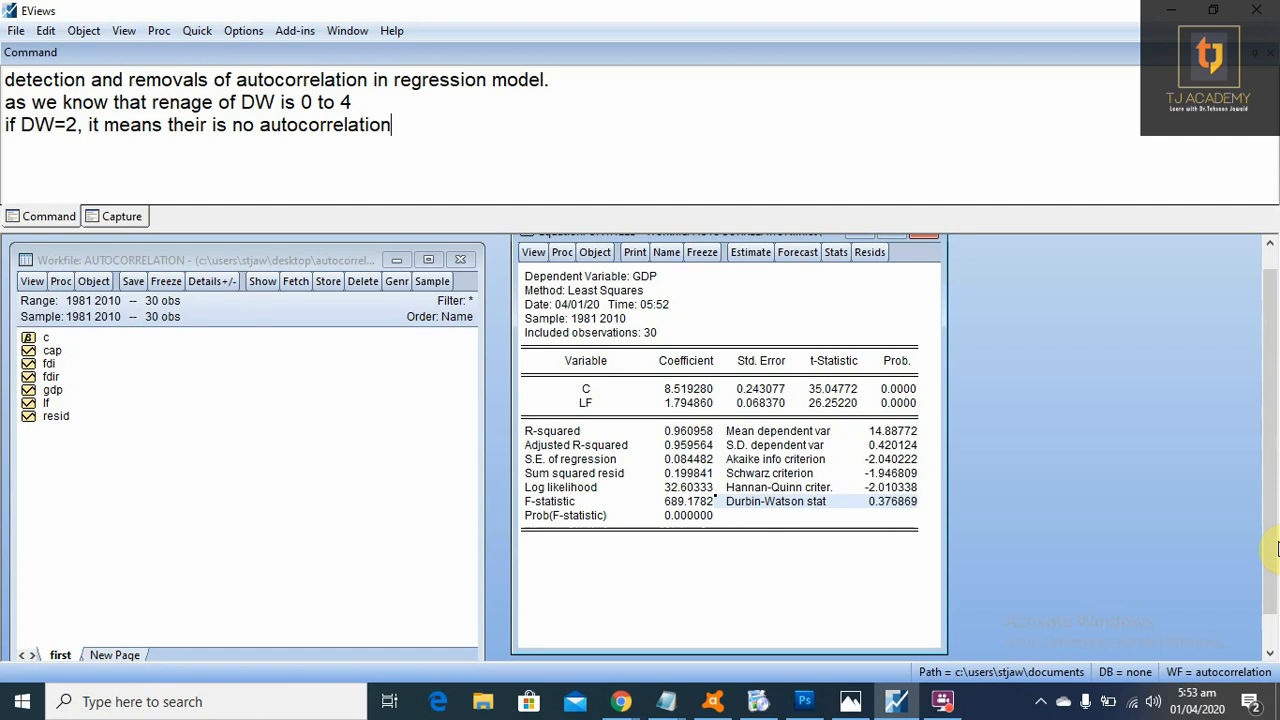
text(. )
Step: Add a fourth note line reading "If DW is less than 2 it shows positive autocorrelation"
text(If)
text( DW is )
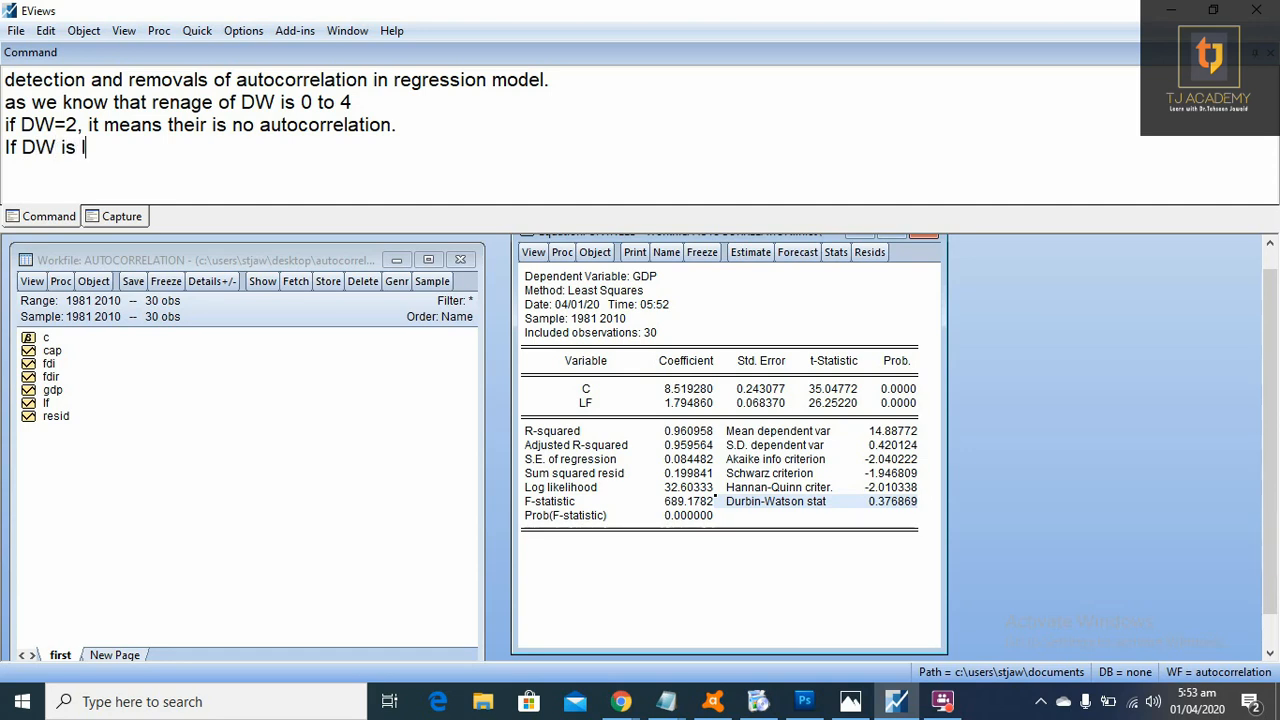
text(less than 2 it )
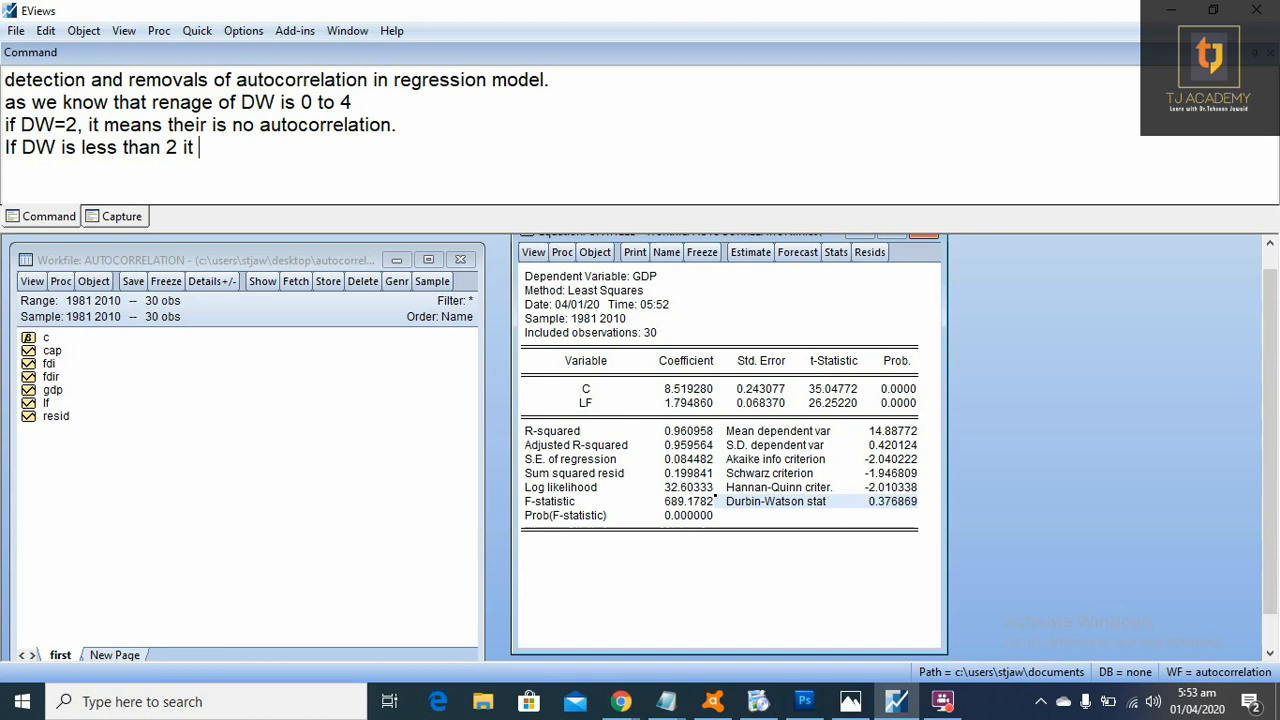
text(means)
key(BackSpace)
key(BackSpace)
text(shows o)
key(BackSpace)
text(positive )
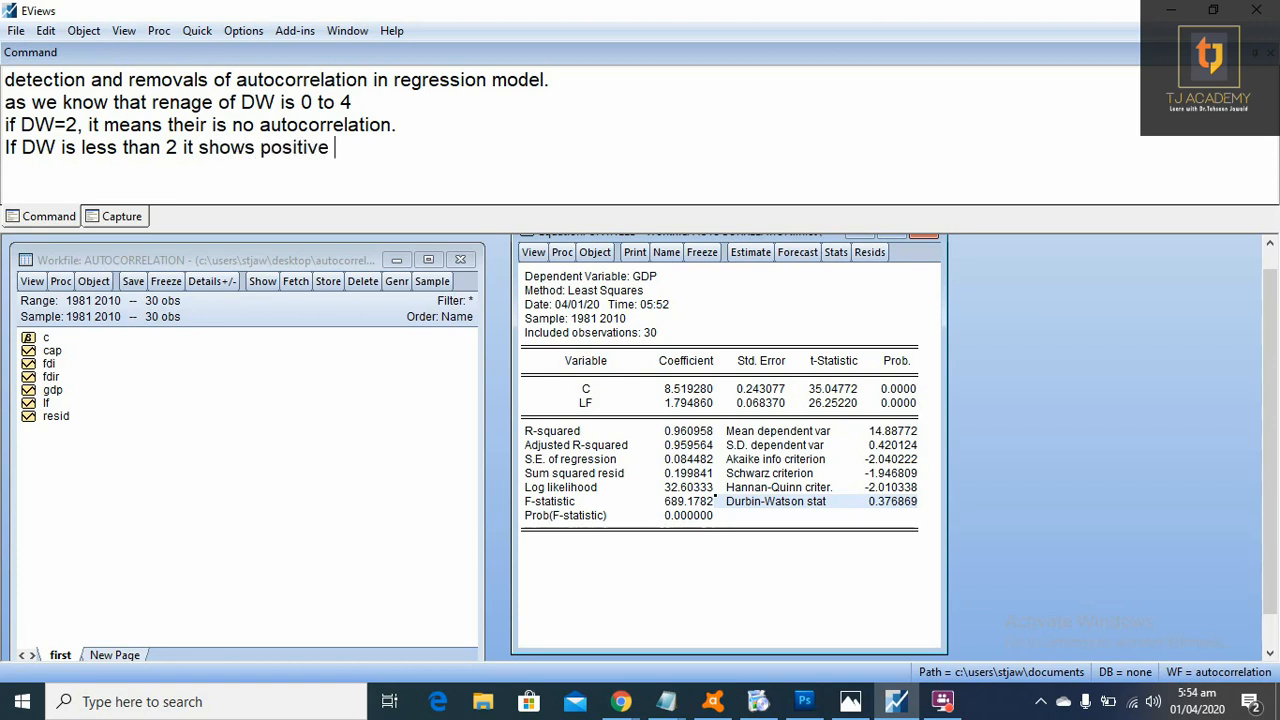
text(autocorrelation)
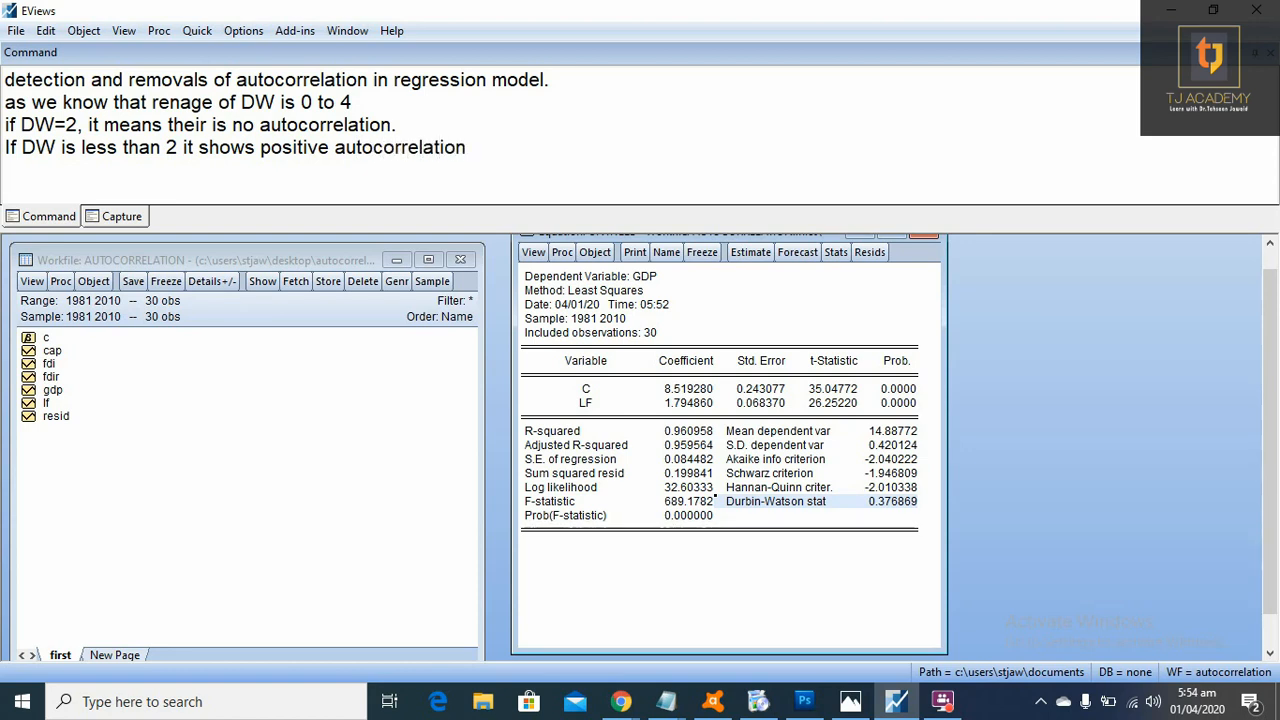
Step: Add a fifth note line reading "if DW is greater than 2 it shows negative autocorrelation"
key(Return)
text(if DW is greater )
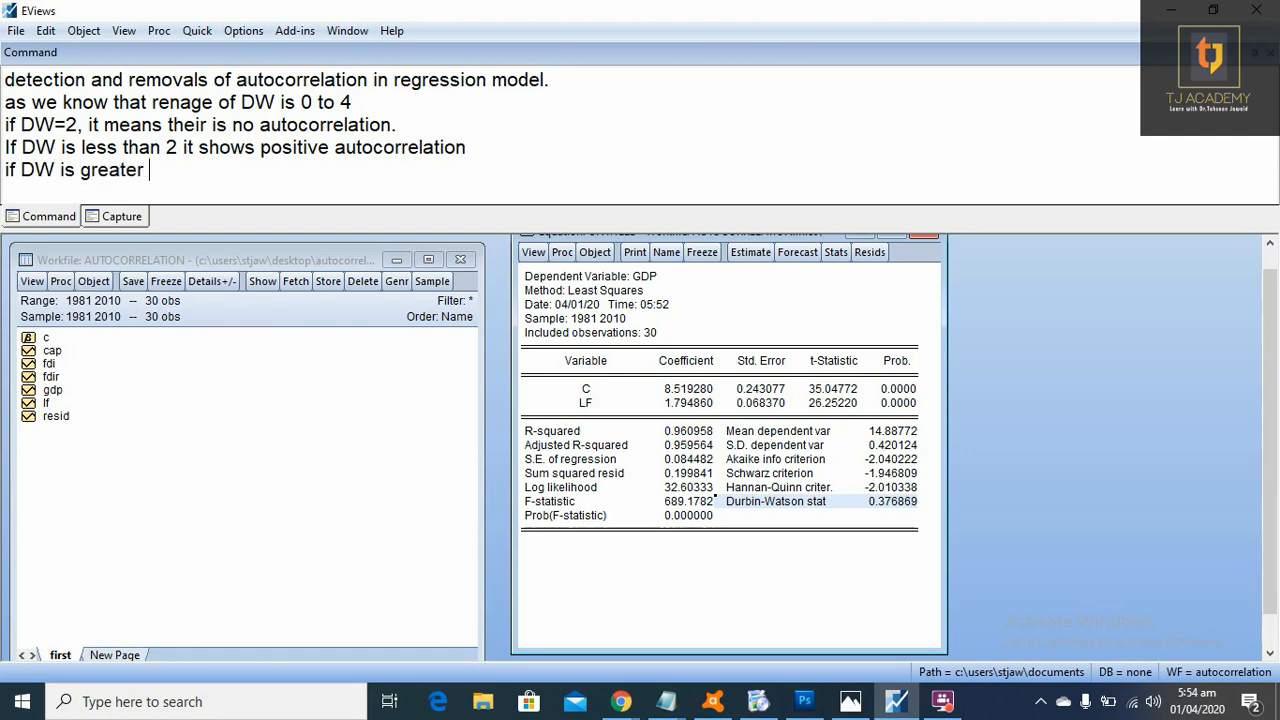
text(than 2 it shows)
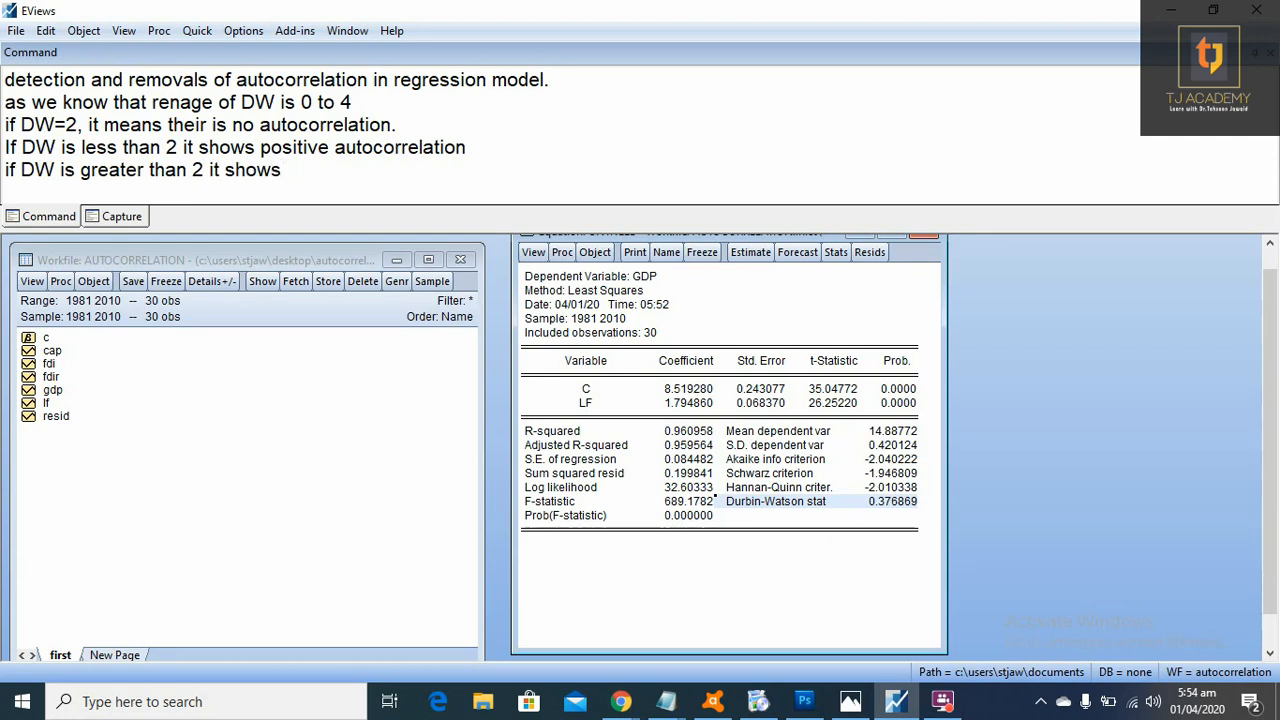
text( negative autocorrelation)
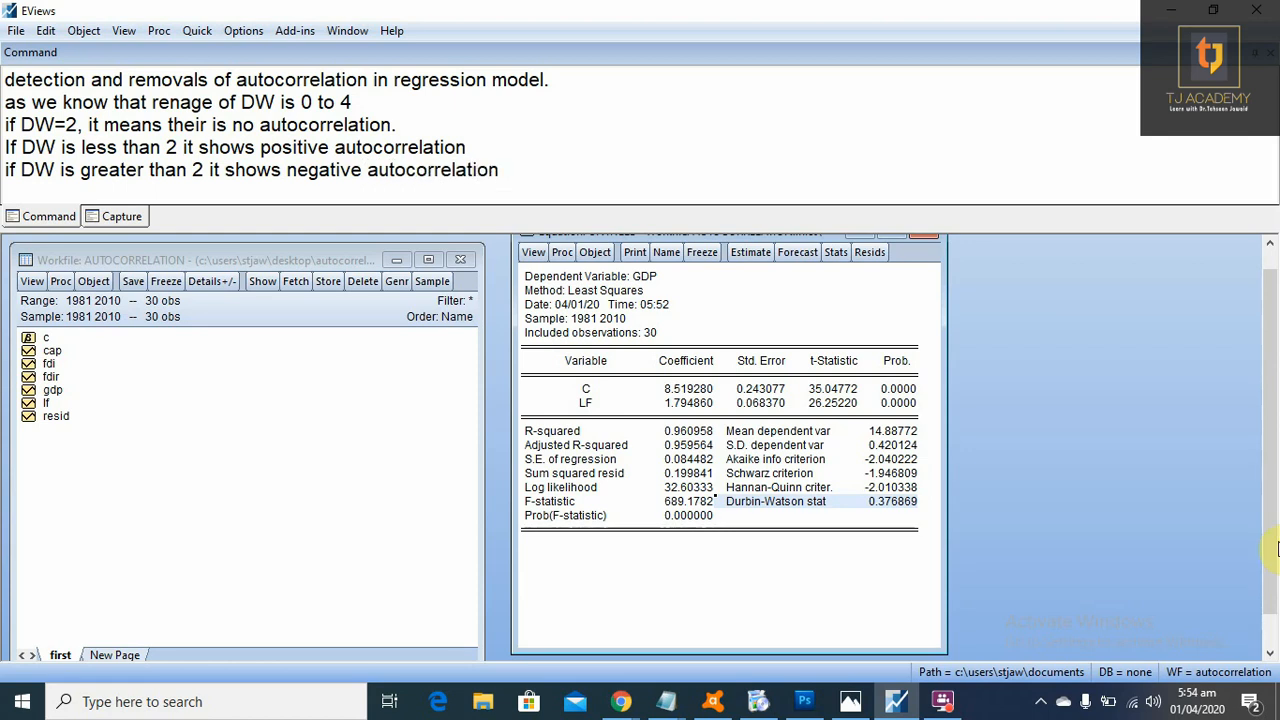
Step: Highlight the Durbin-Watson value in the equation output and the matching note line about positive autocorrelation
click(889, 503)
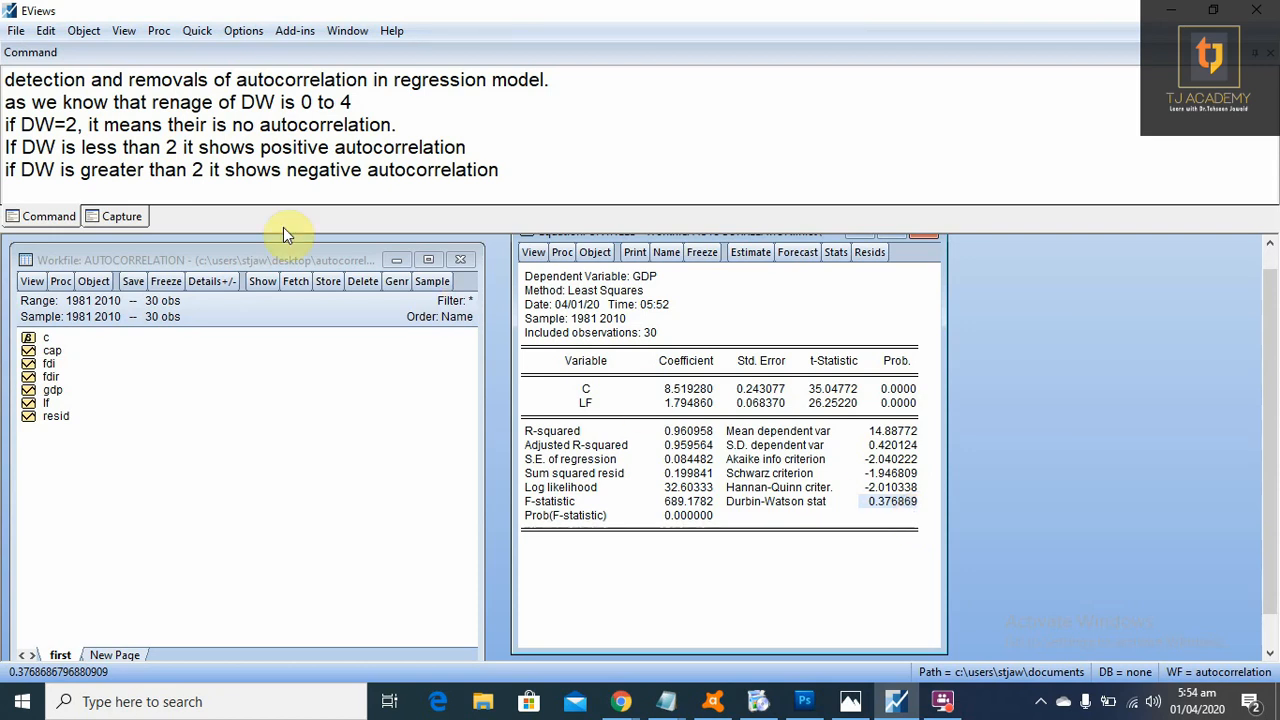
drag(8, 147, 480, 142)
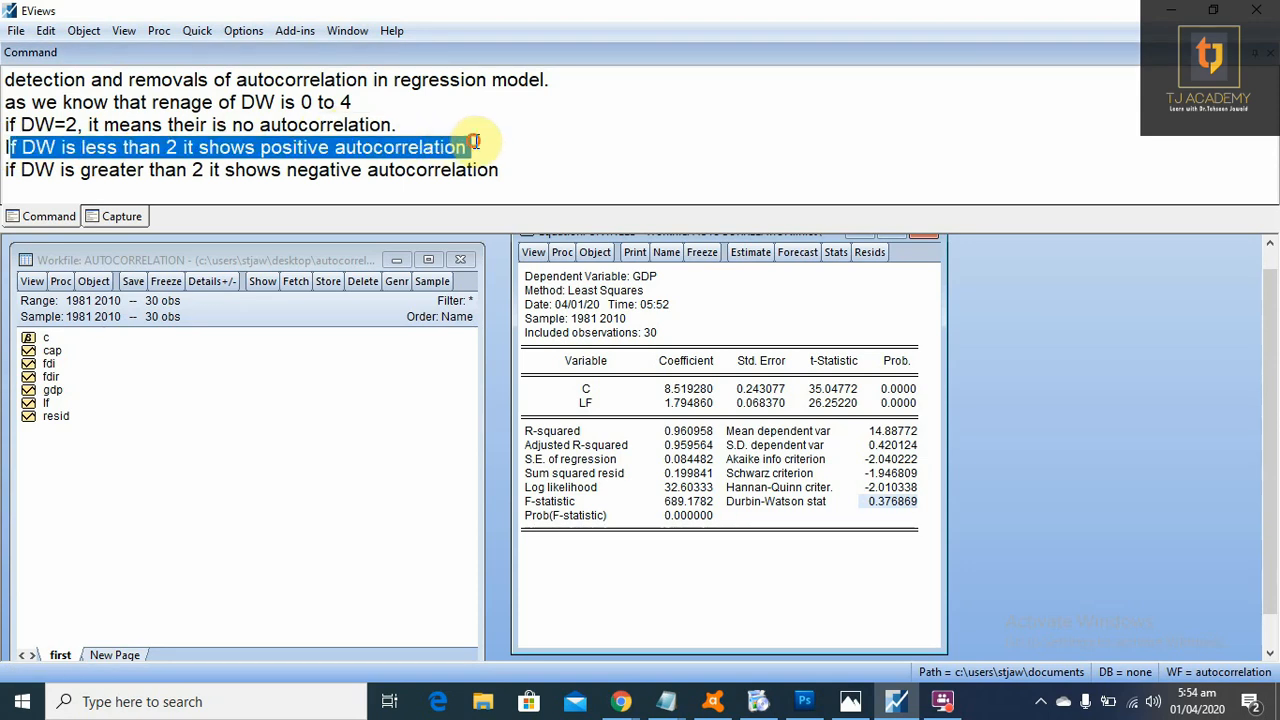
Step: Add a note line reading "Serial correlation LM test" below the Durbin-Watson notes
click(569, 143)
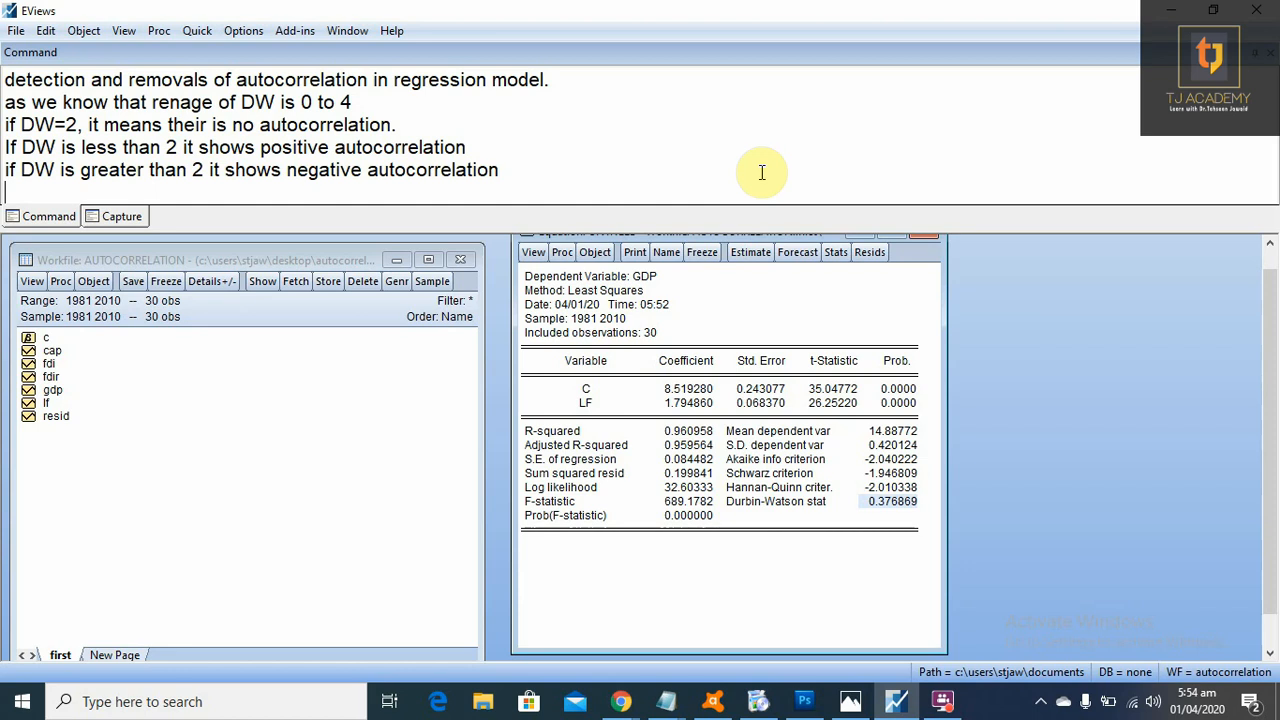
text(Serial correlati)
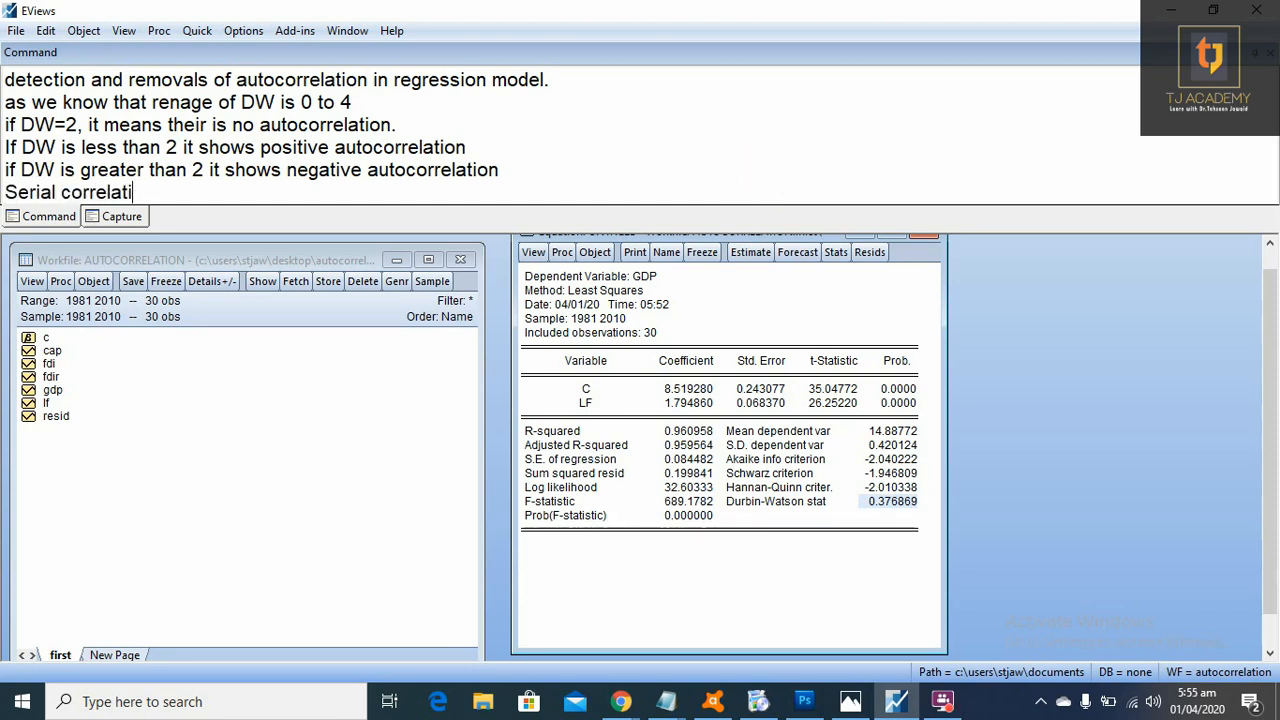
text(on LM test)
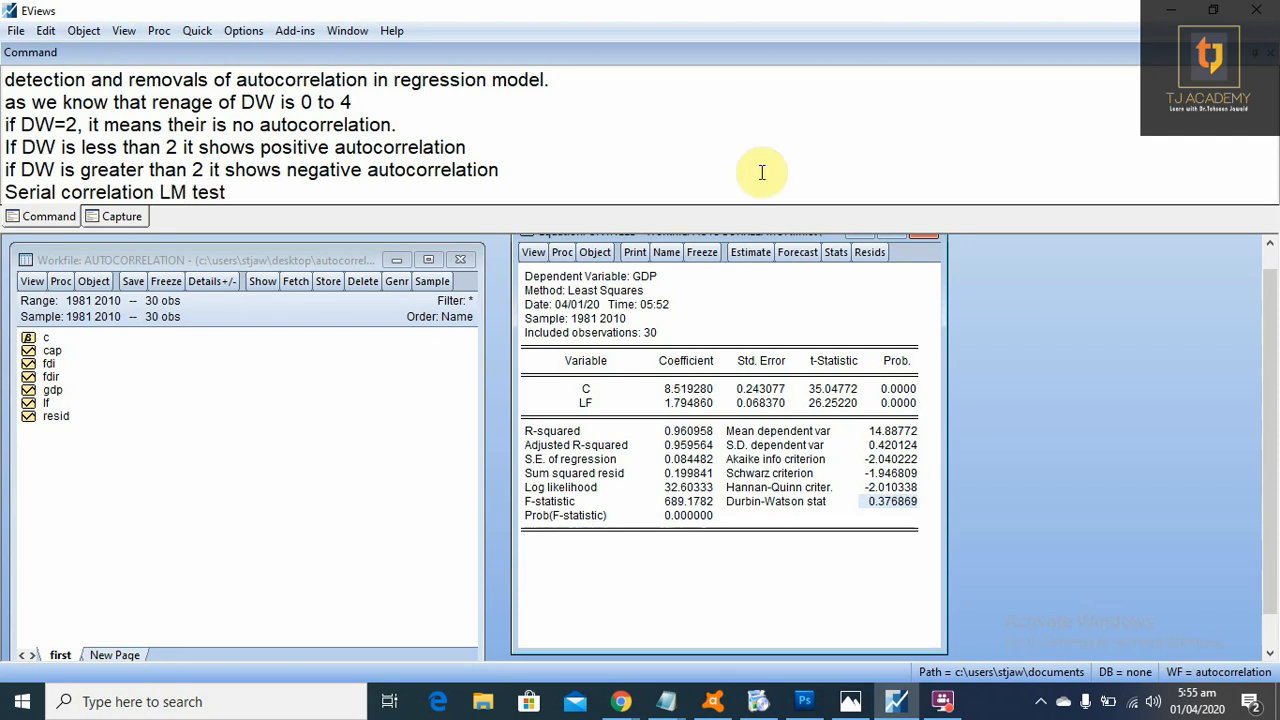
key(Return)
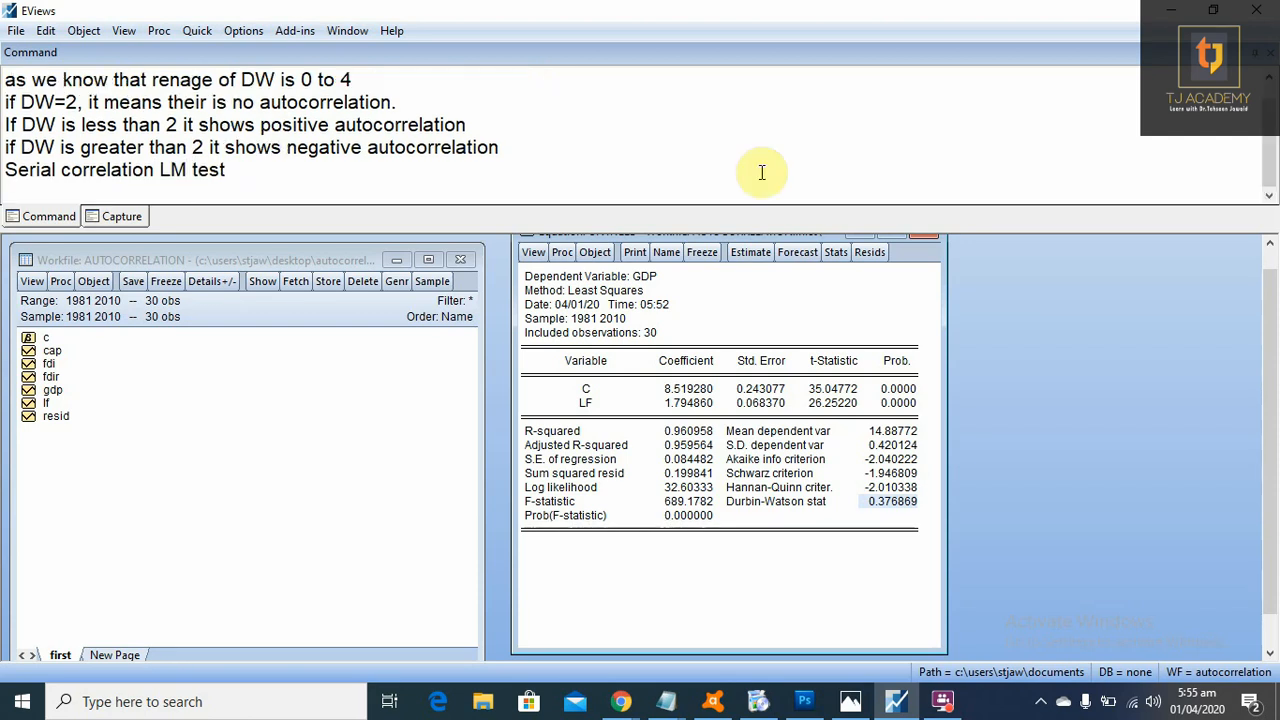
Step: Add a note line reading 'hypothesis of SCLM test is "NO Autocorrelation"'
text(hypothesis of)
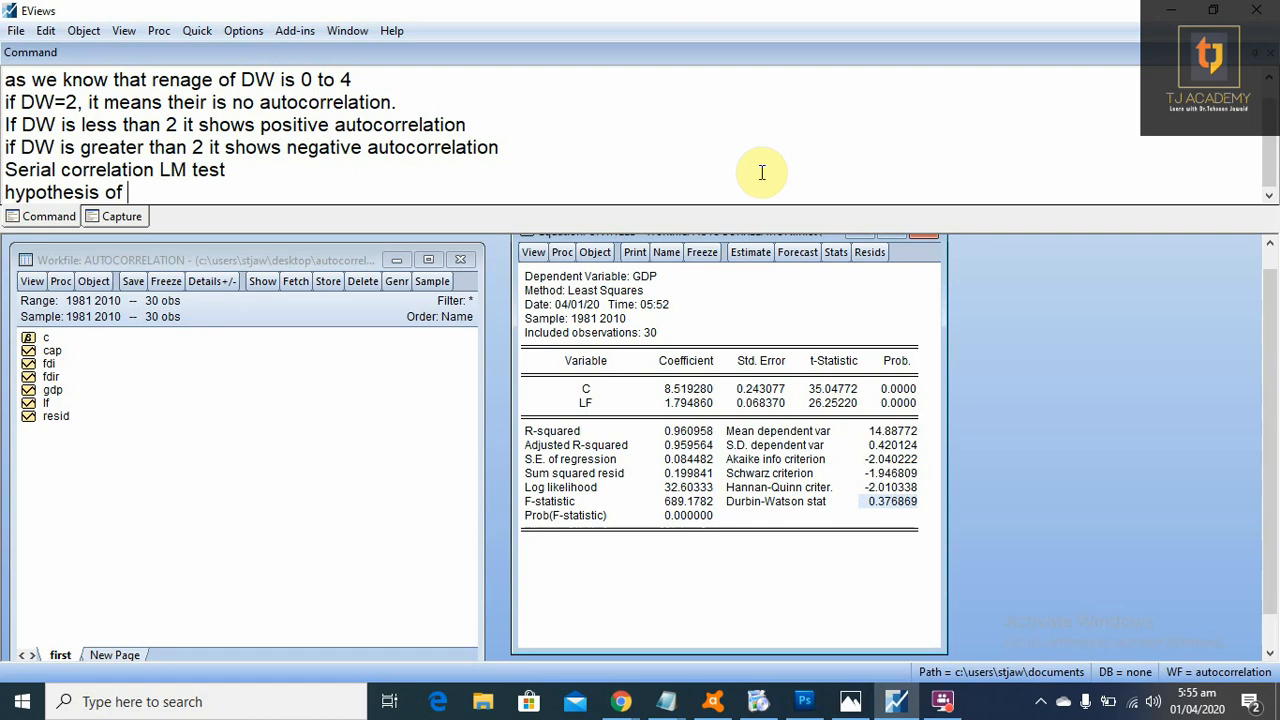
text( SCLM test )
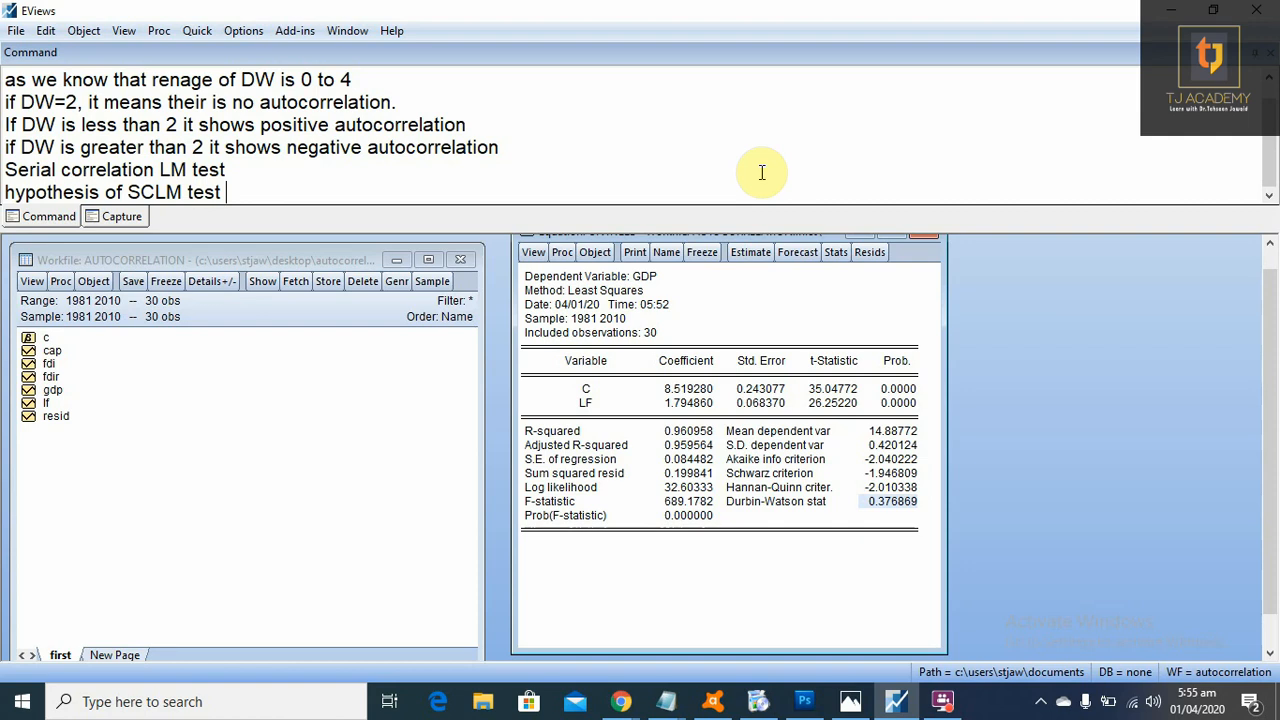
text(is ""NO Autocorrelation)
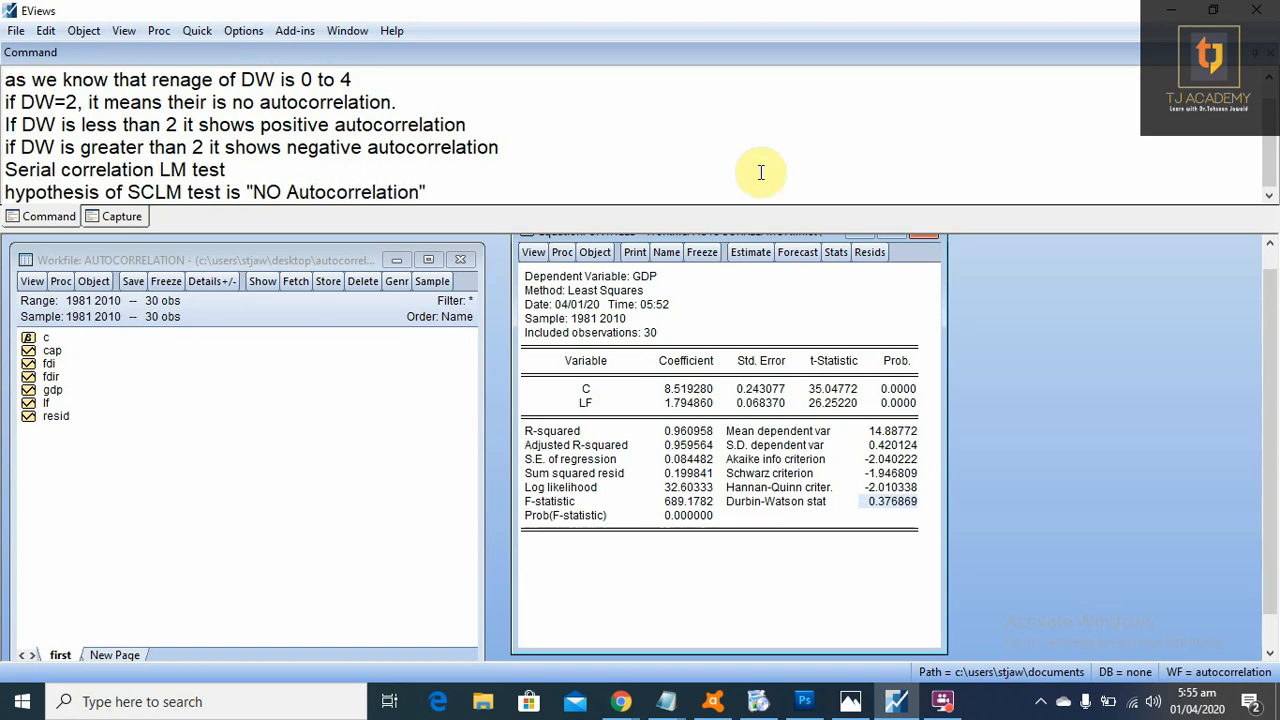
key(Return)
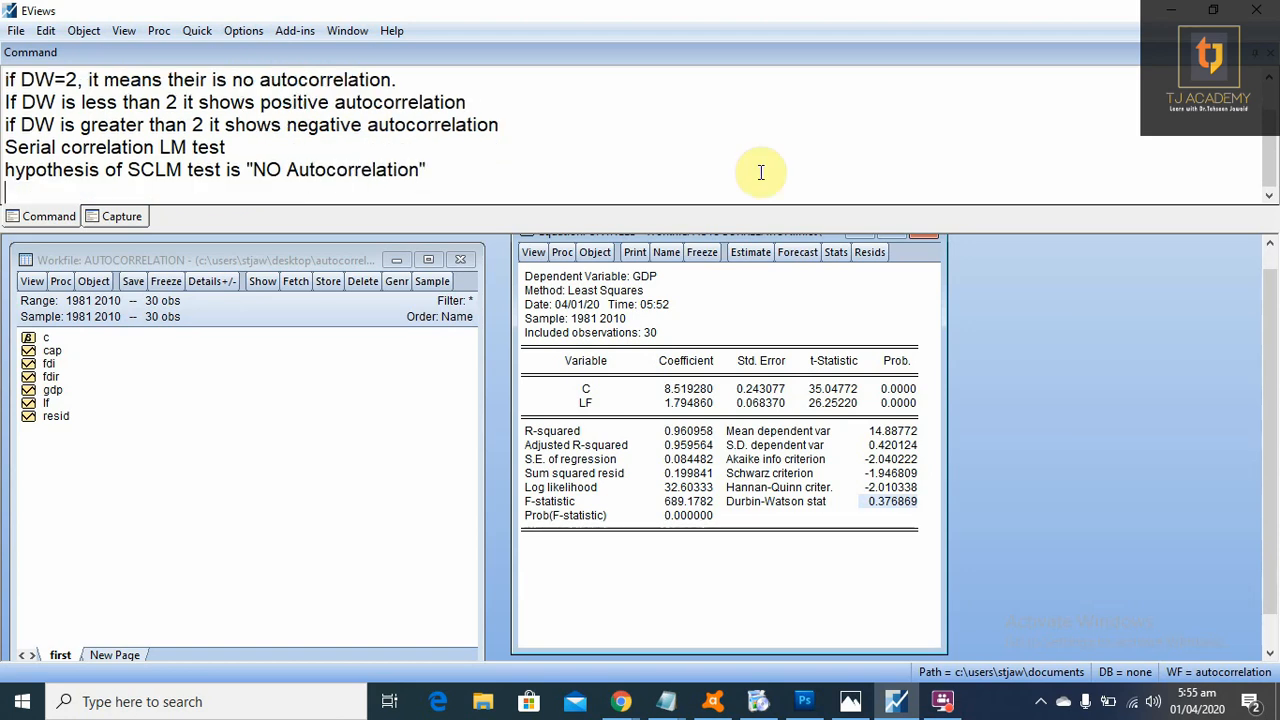
Step: Begin a note line reading "if prob value is greater than 0.05 it means, we can reject Ho which shows"
text(if prob value)
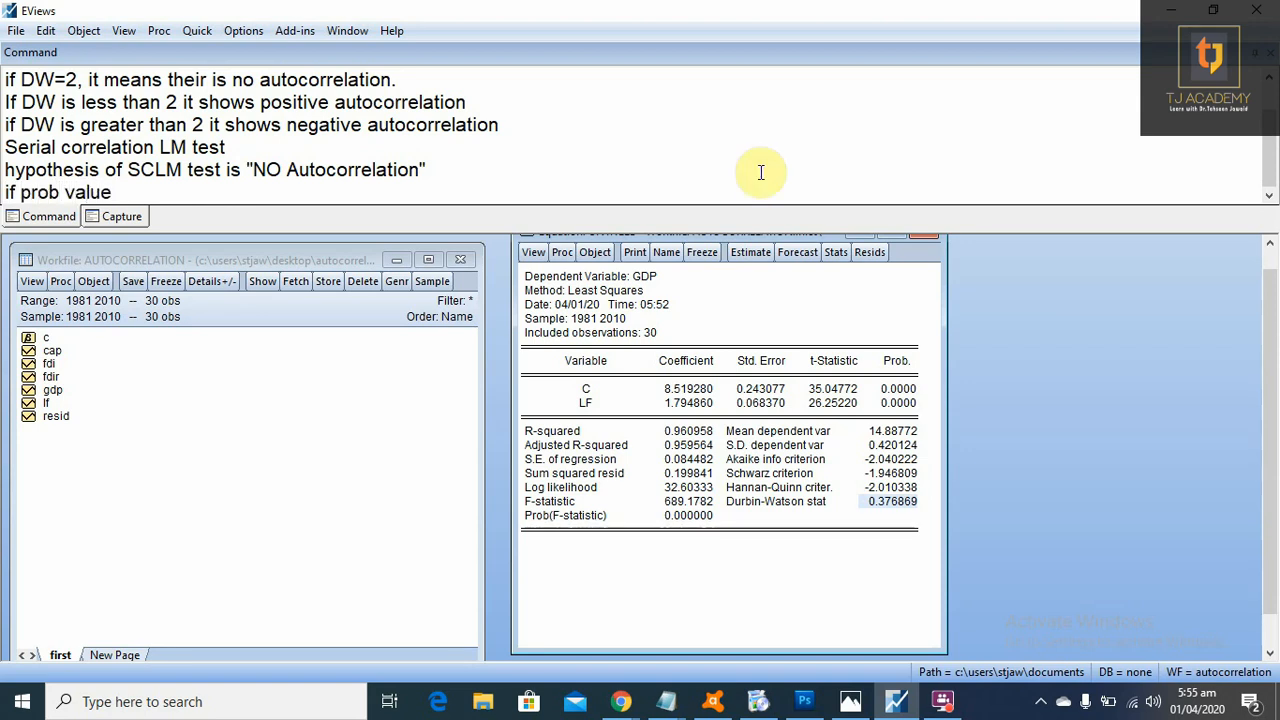
text( is greater than )
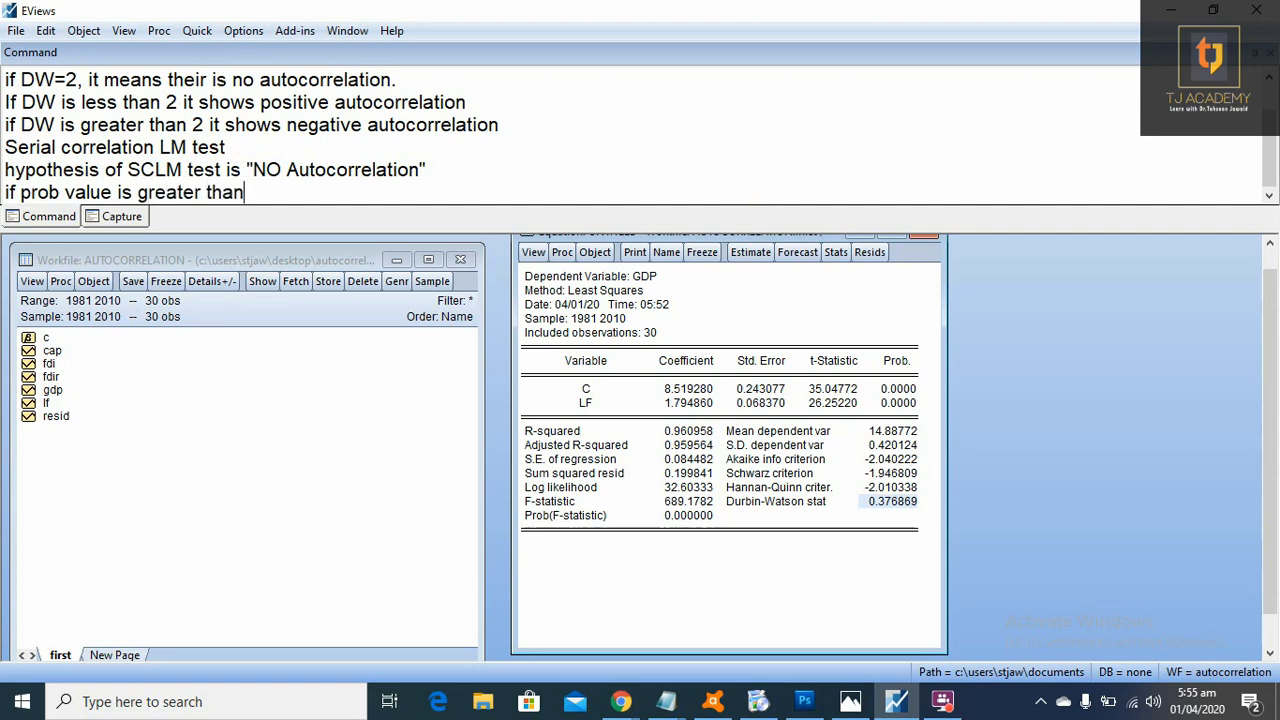
text(0.05)
text(it me)
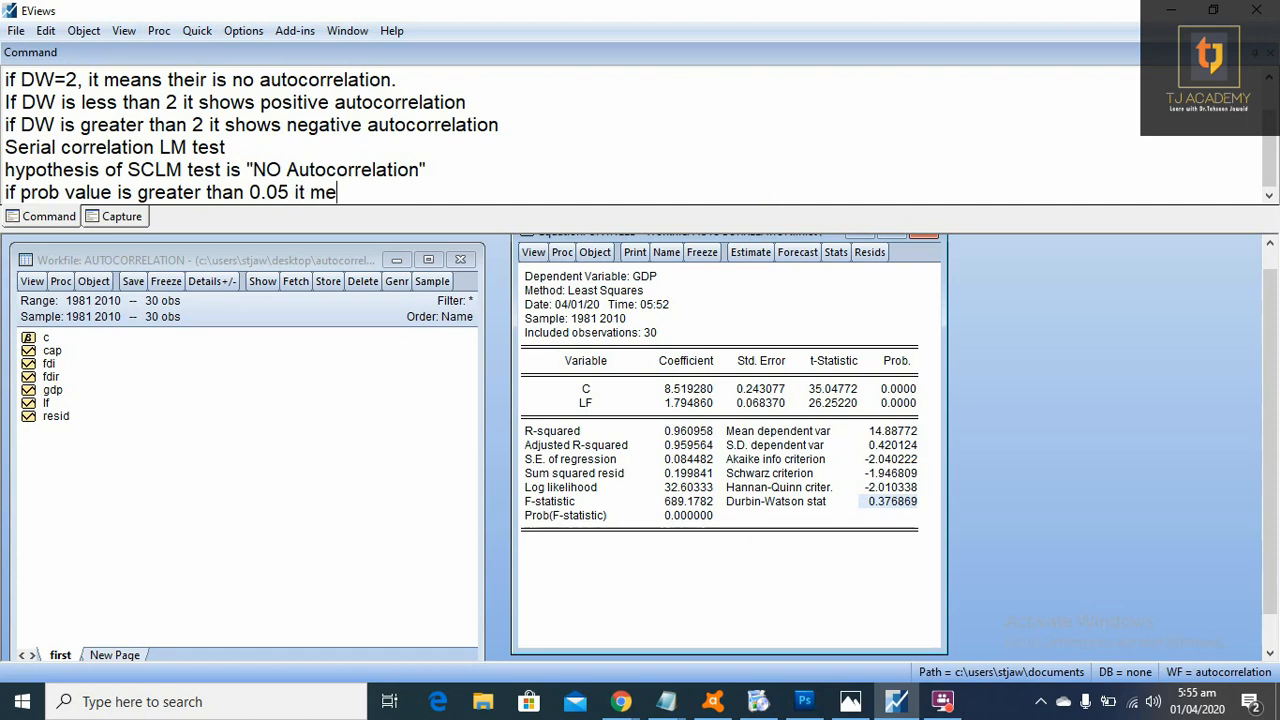
text(ans, we can re)
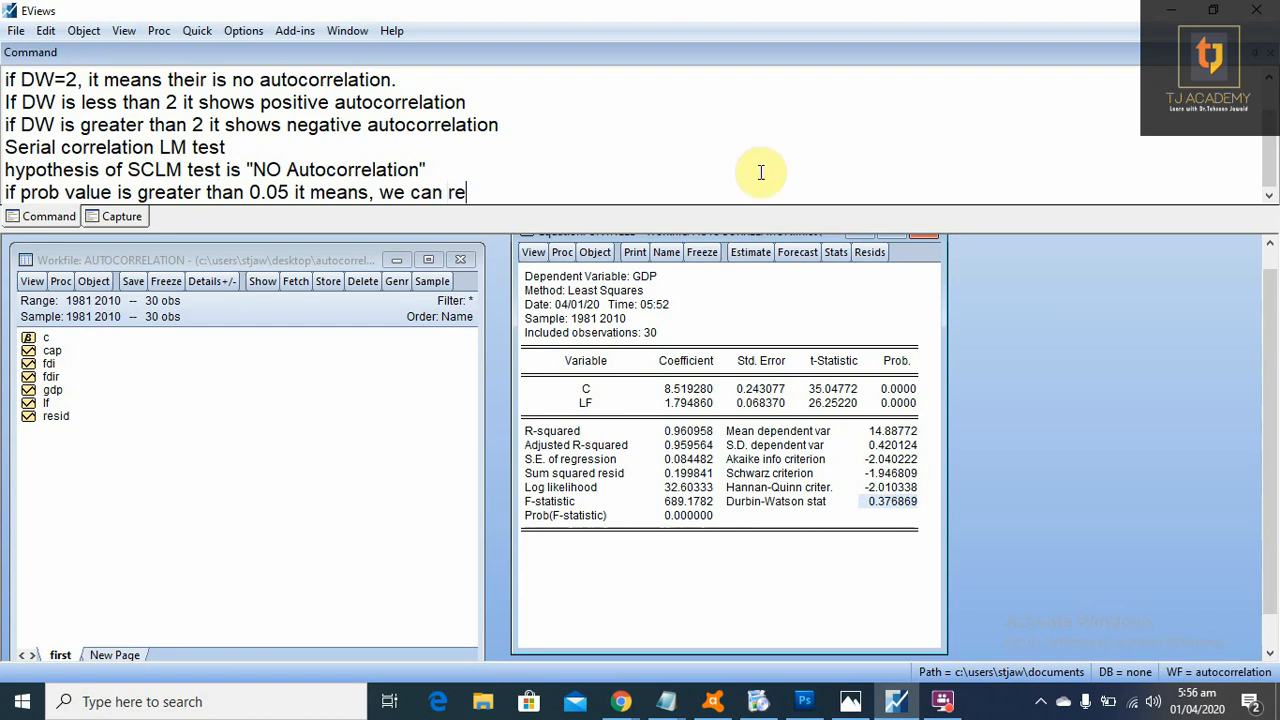
text(ject Ho whic)
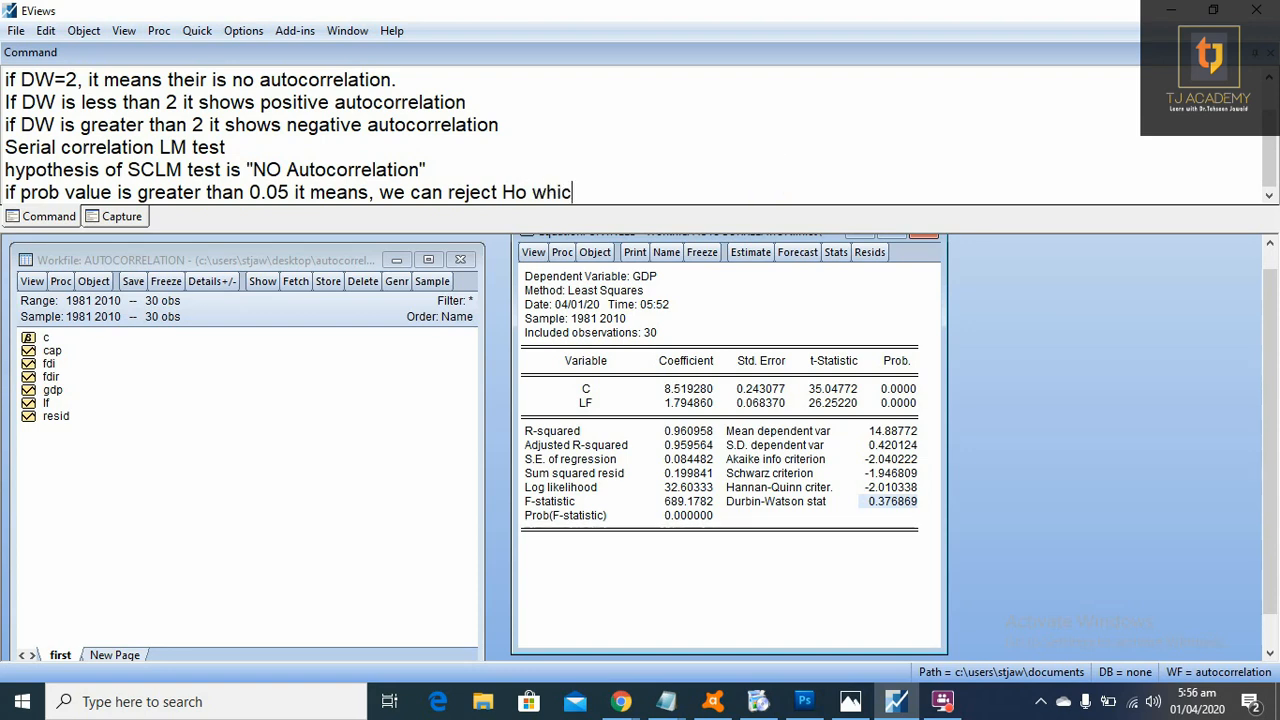
text(h shows)
Step: Replace the word "reject" with "accept" in the note line about a prob value greater than 0.05
key(Left)
key(Left)
key(Left)
key(Left)
key(Left)
key(Left)
key(Left)
key(Left)
key(Left)
key(Left)
key(Left)
key(Left)
key(Left)
key(Left)
key(Left)
key(BackSpace)
key(BackSpace)
key(BackSpace)
key(BackSpace)
key(BackSpace)
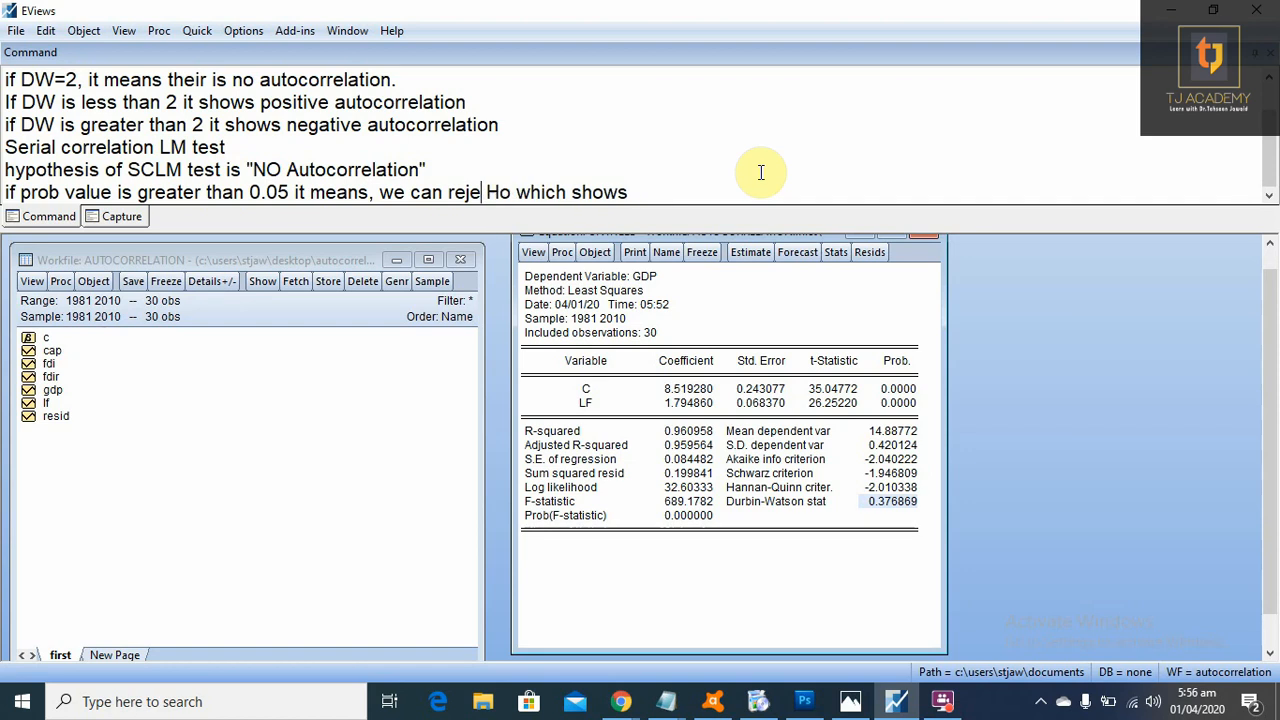
key(BackSpace)
text(accept)
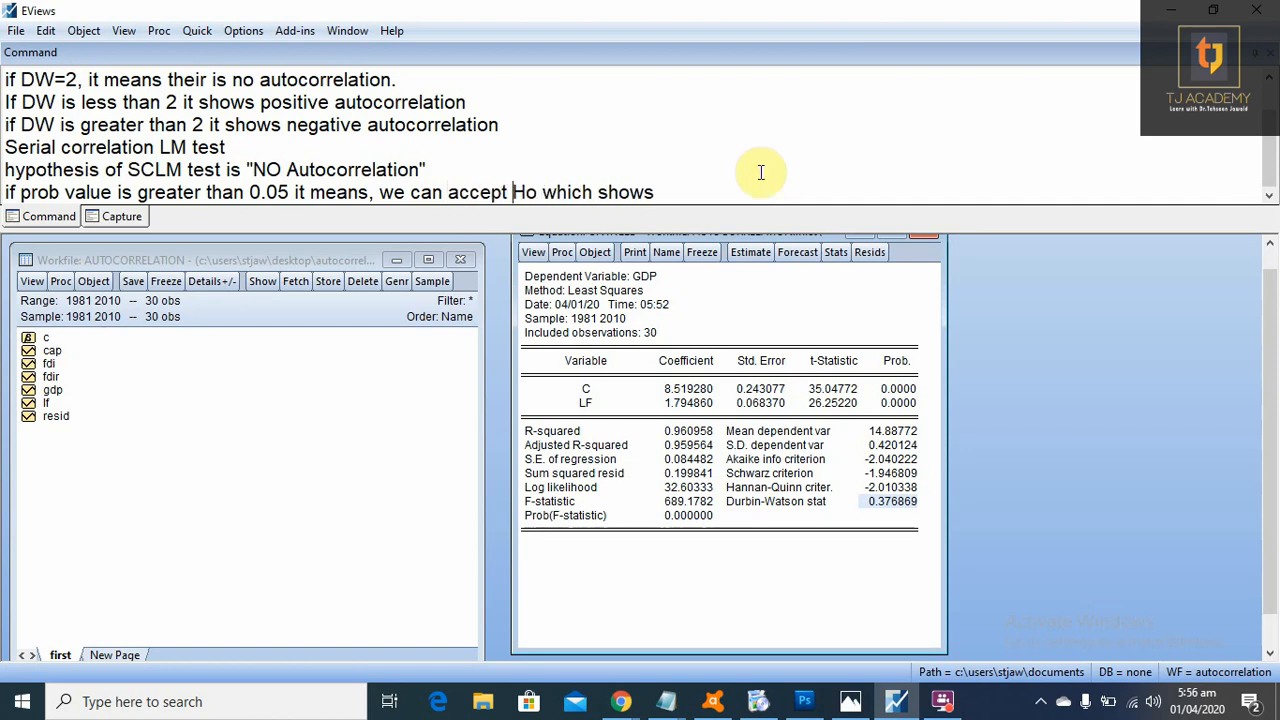
Step: Complete the note line about a prob value greater than 0.05 with "no autocorrelation" and start a new line
key(Right)
key(Right)
key(Right)
key(Right)
key(Right)
key(Right)
key(Right)
key(Right)
key(Right)
key(Right)
key(Right)
key(Right)
key(Right)
key(Right)
key(Right)
text(no autocorrelation)
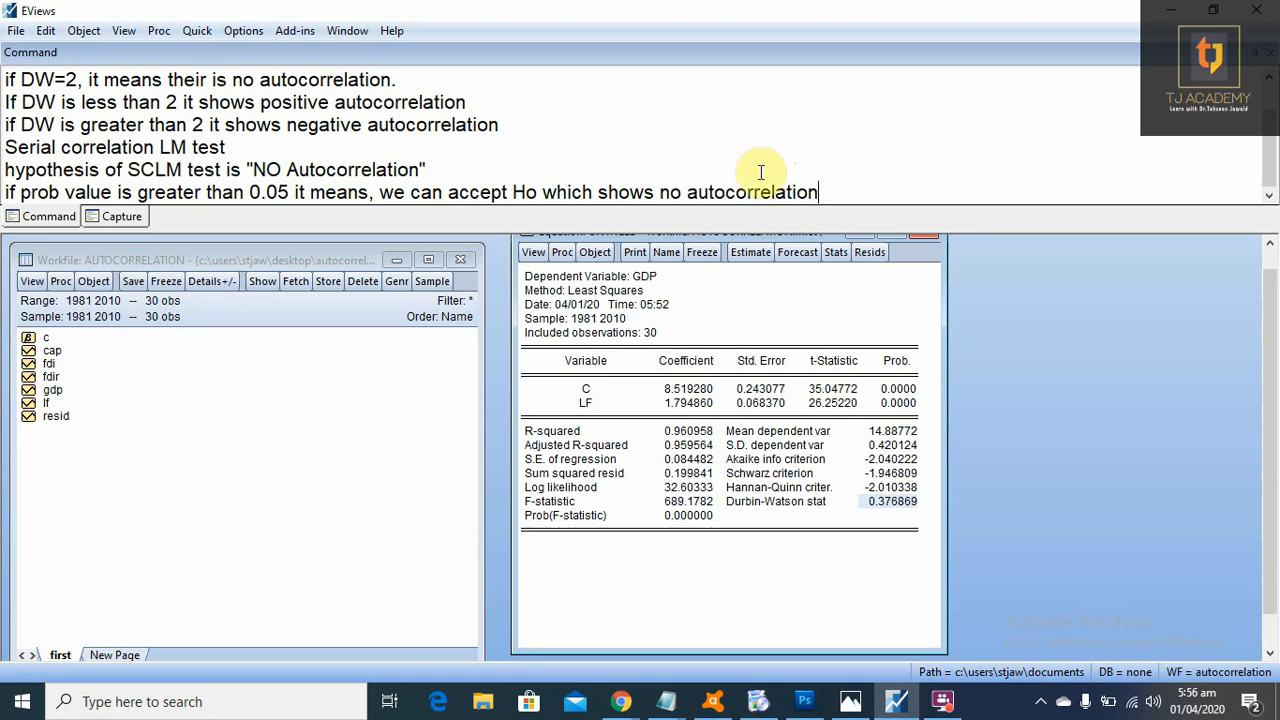
key(Return)
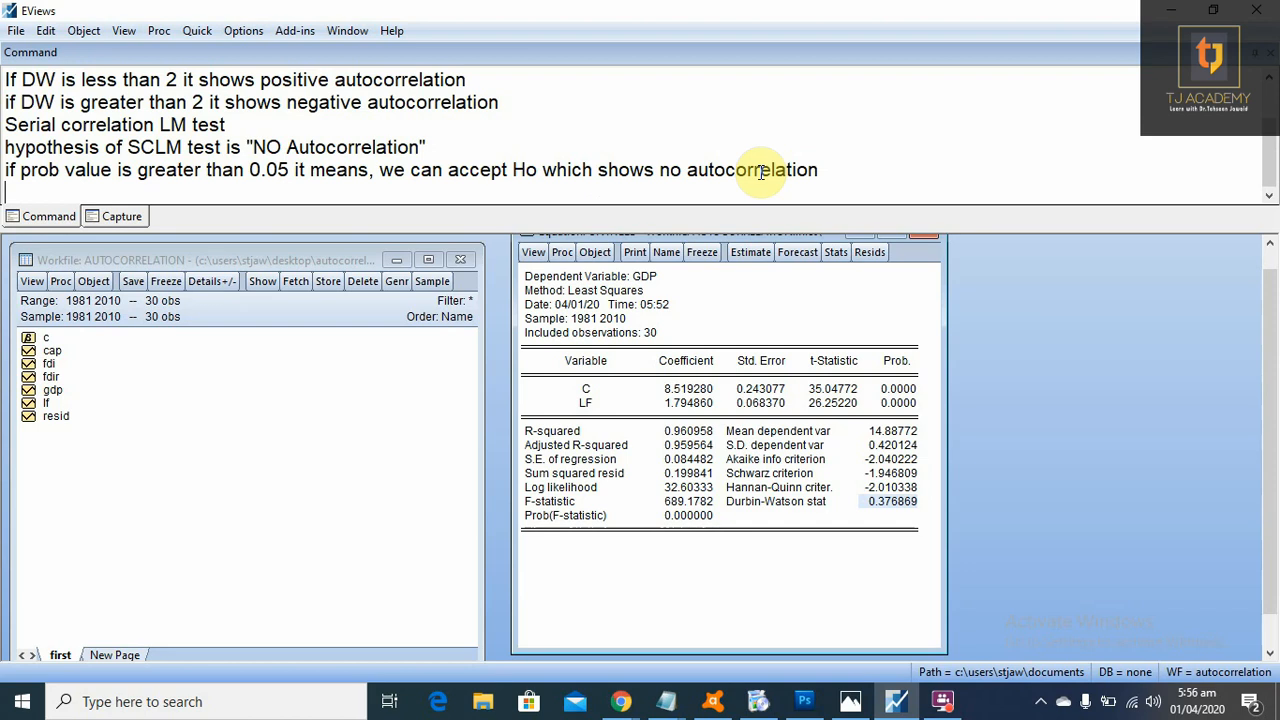
Step: Add a note line reading "if prob value is less than 0.05 it means, we can reject Ho which autocorrelation in regression model"
text(if )
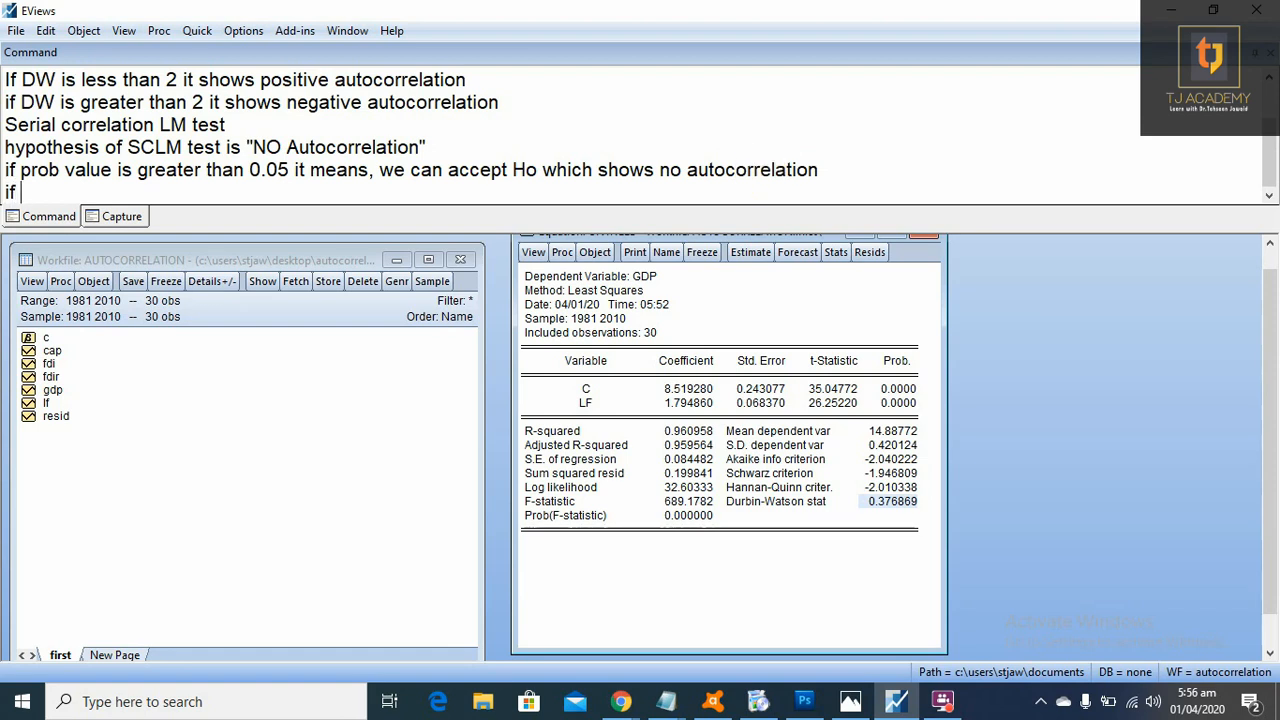
text(prob value i)
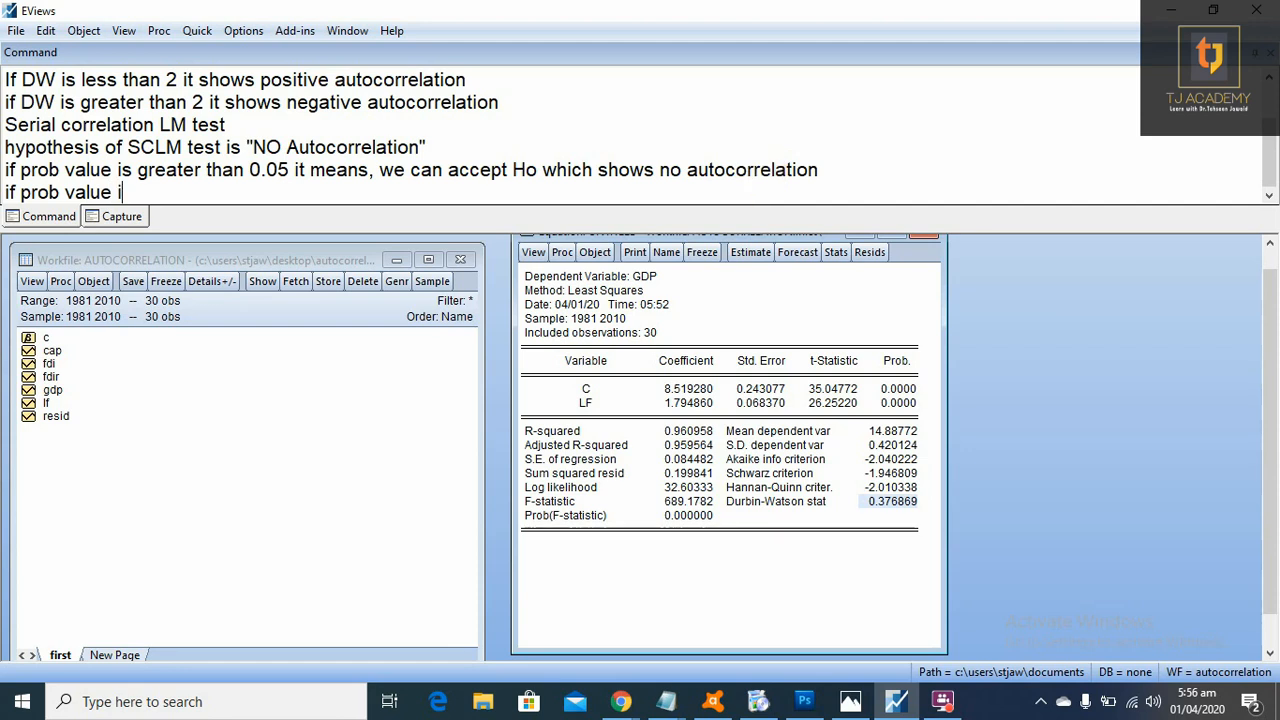
text(s less tha)
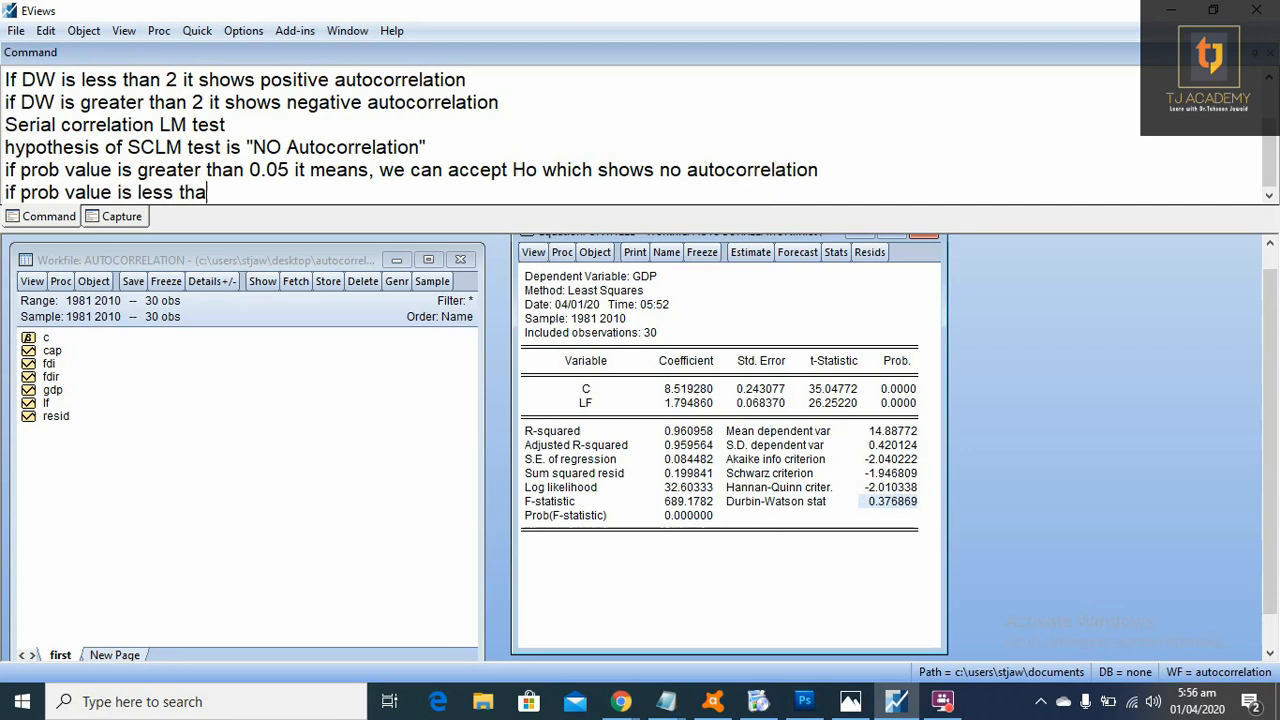
text(n 0.05 )
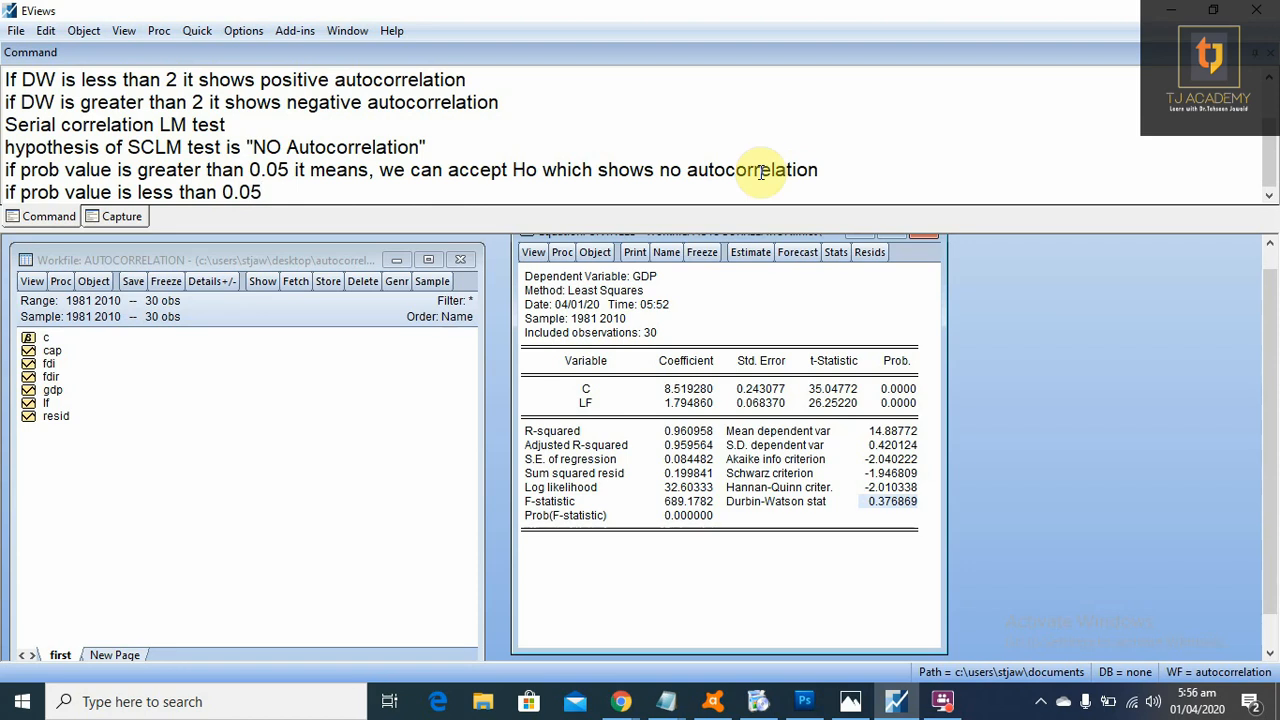
text(it means,)
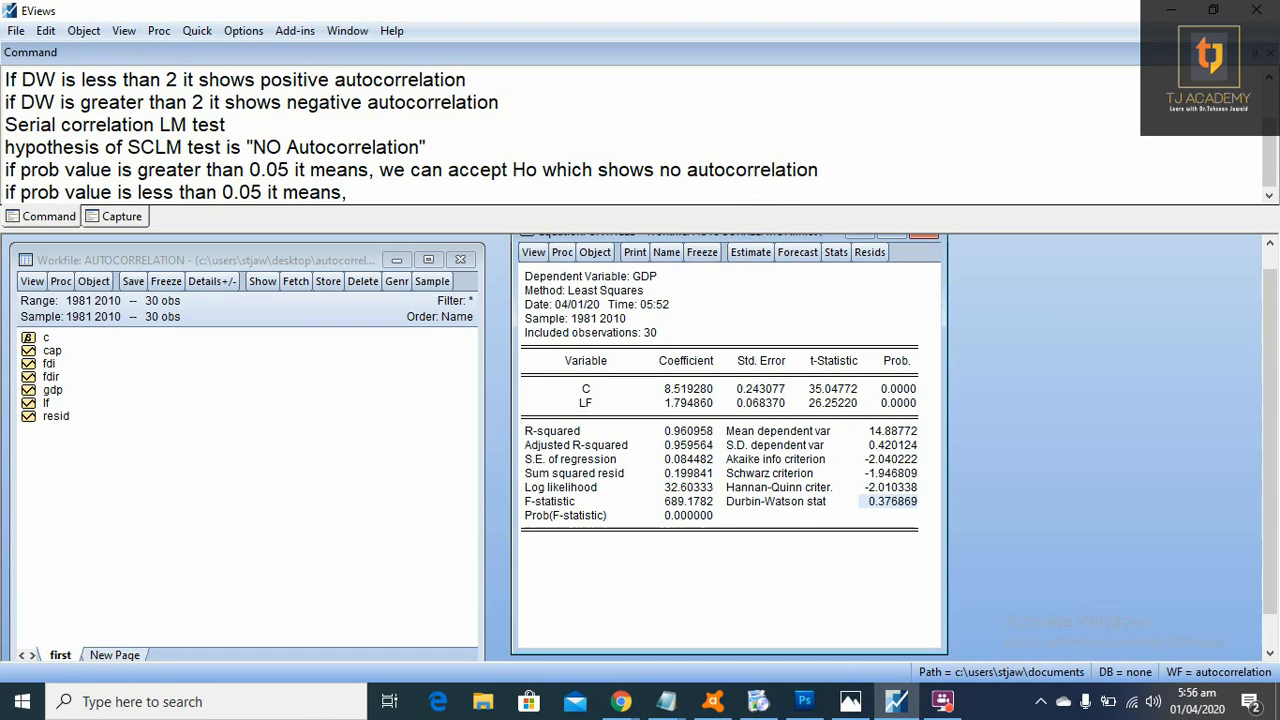
text( we can )
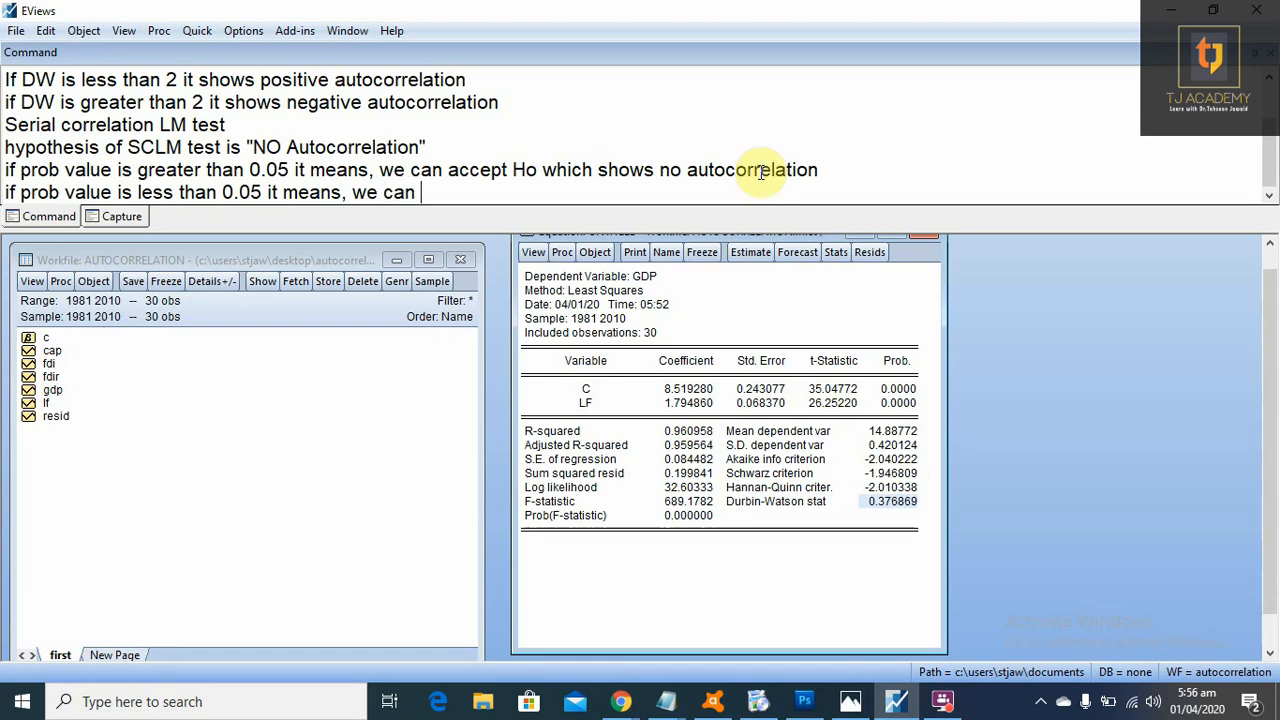
text(rehje)
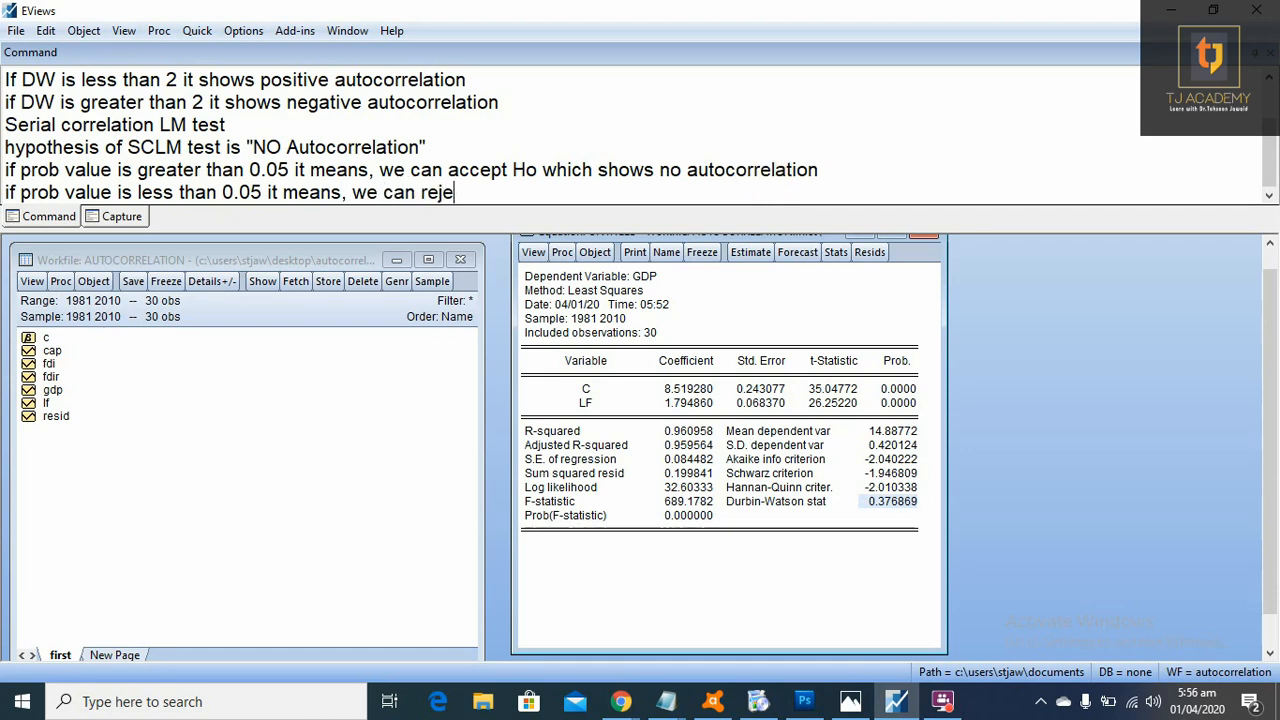
text(ct Ho )
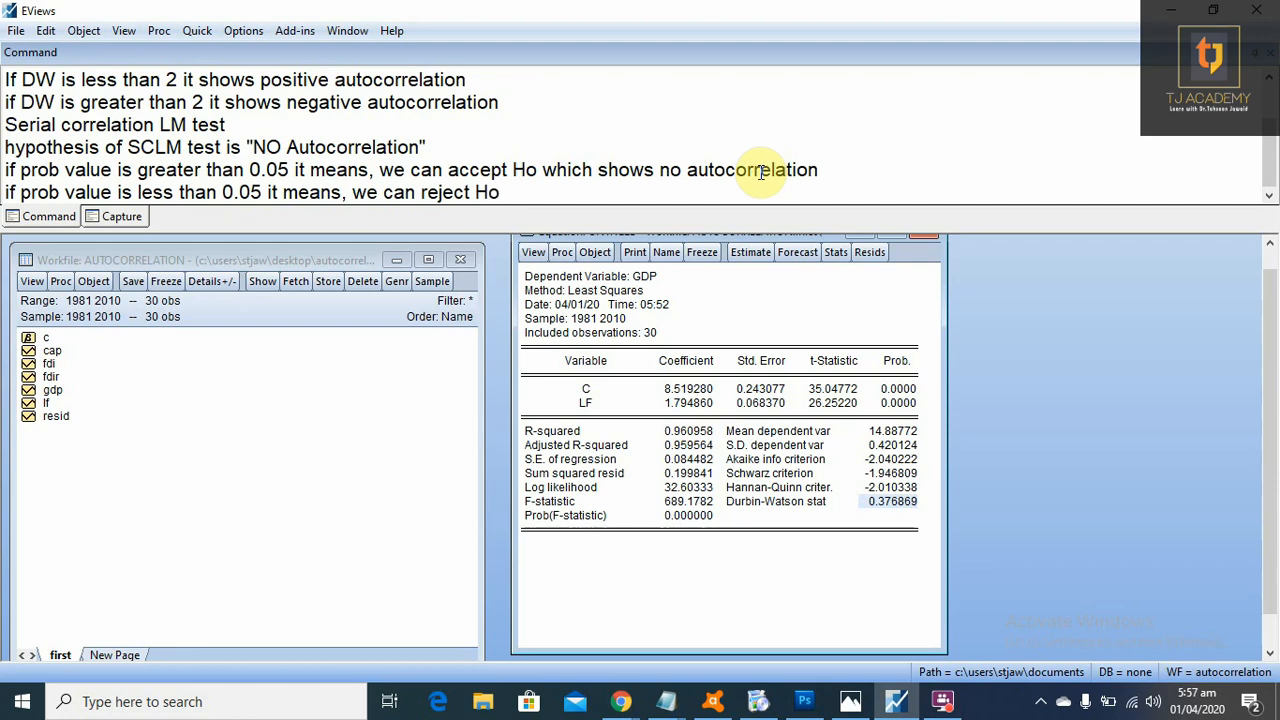
text(which)
text(autocor)
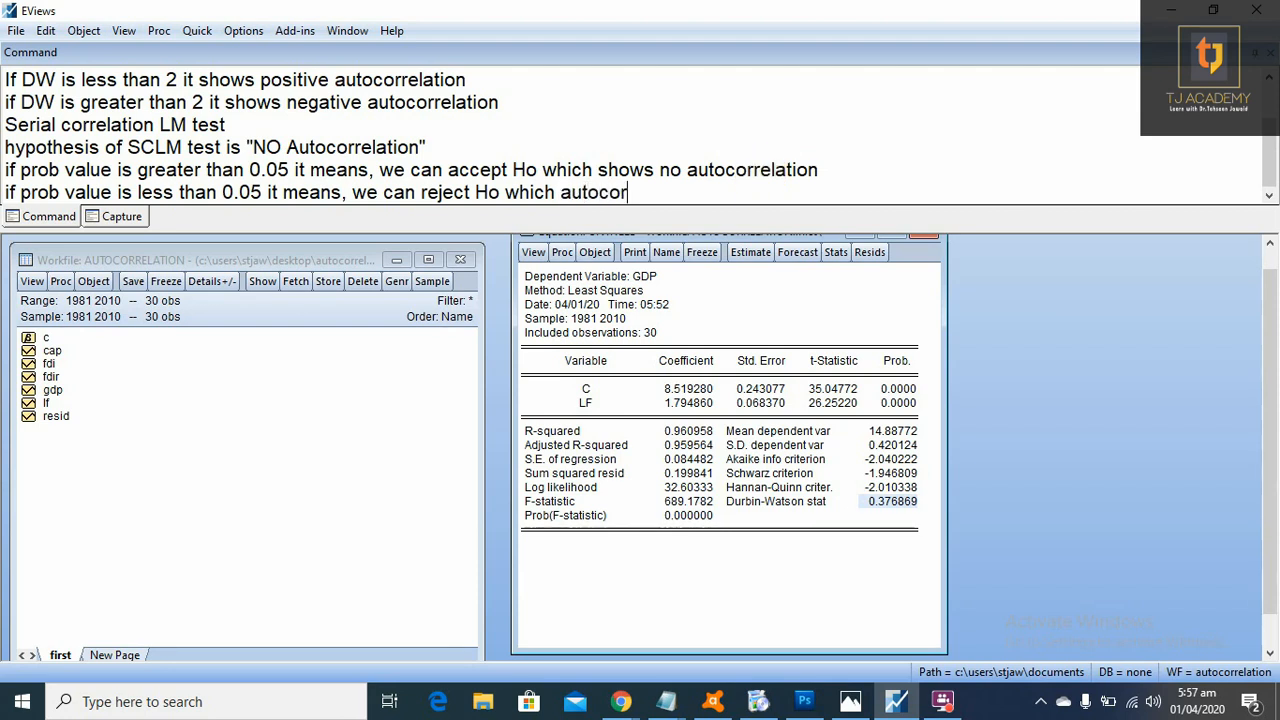
text(relation )
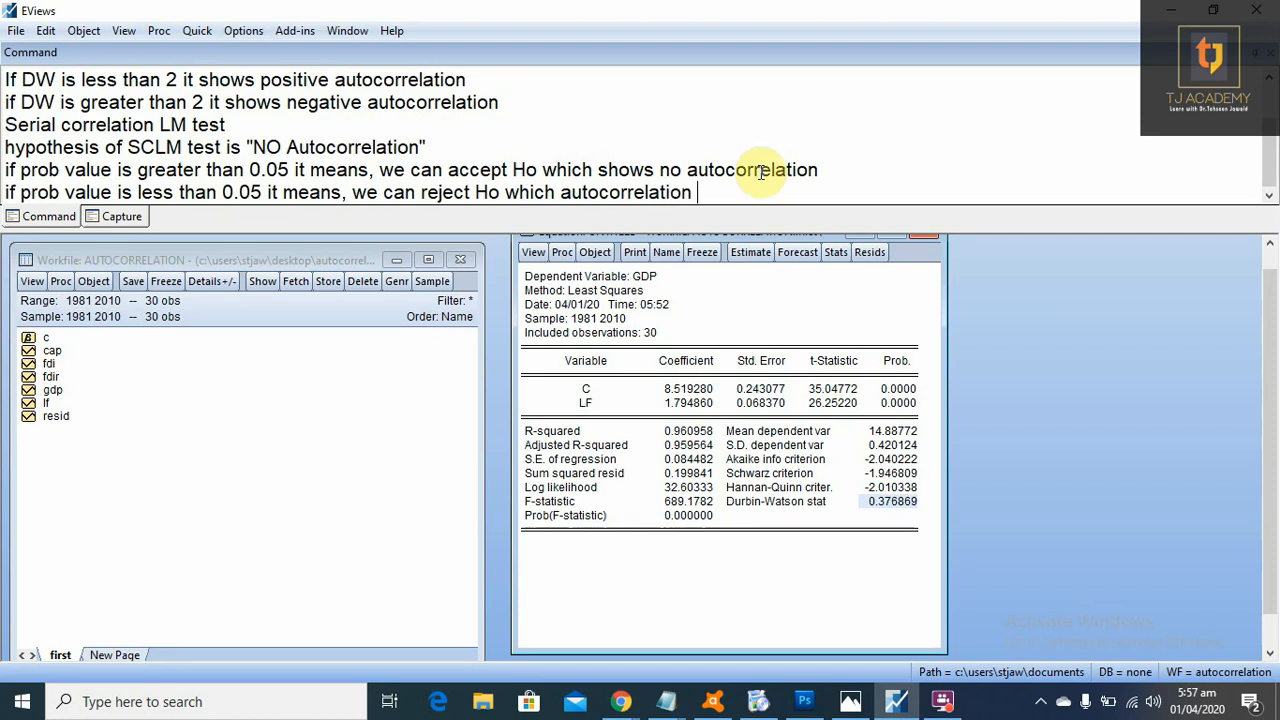
text(in reg)
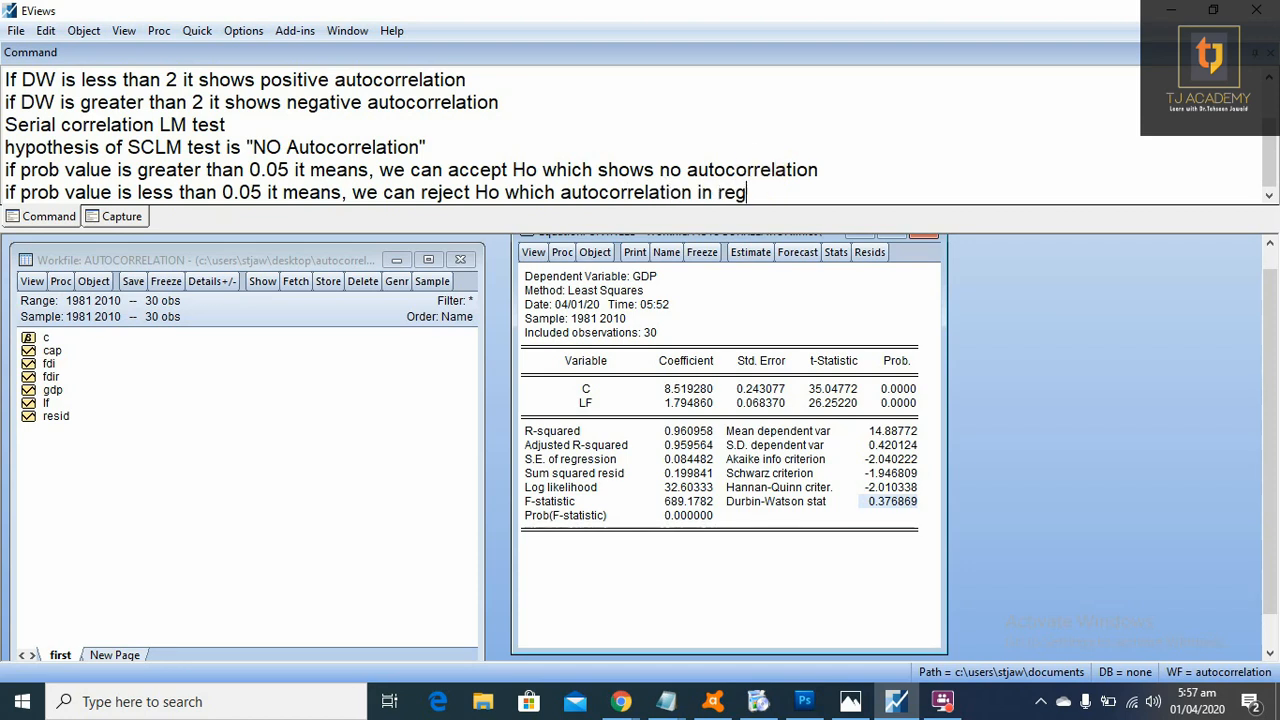
text(ression mod)
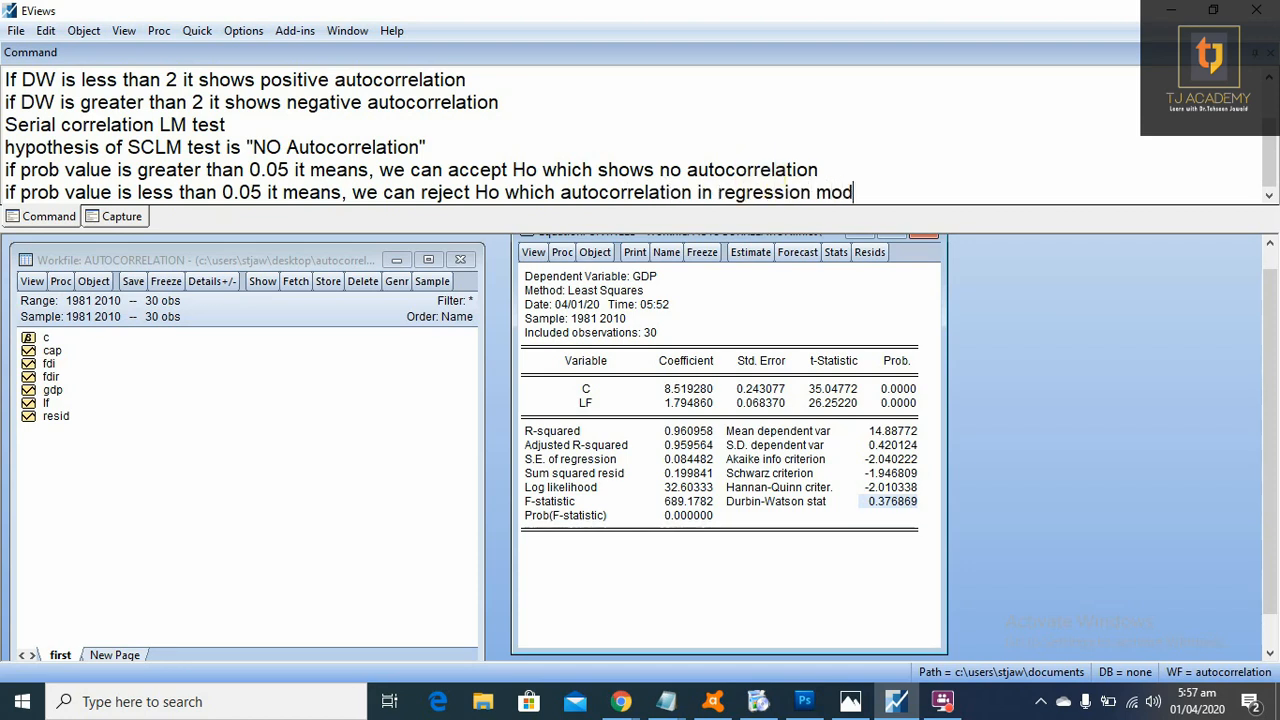
text(el)
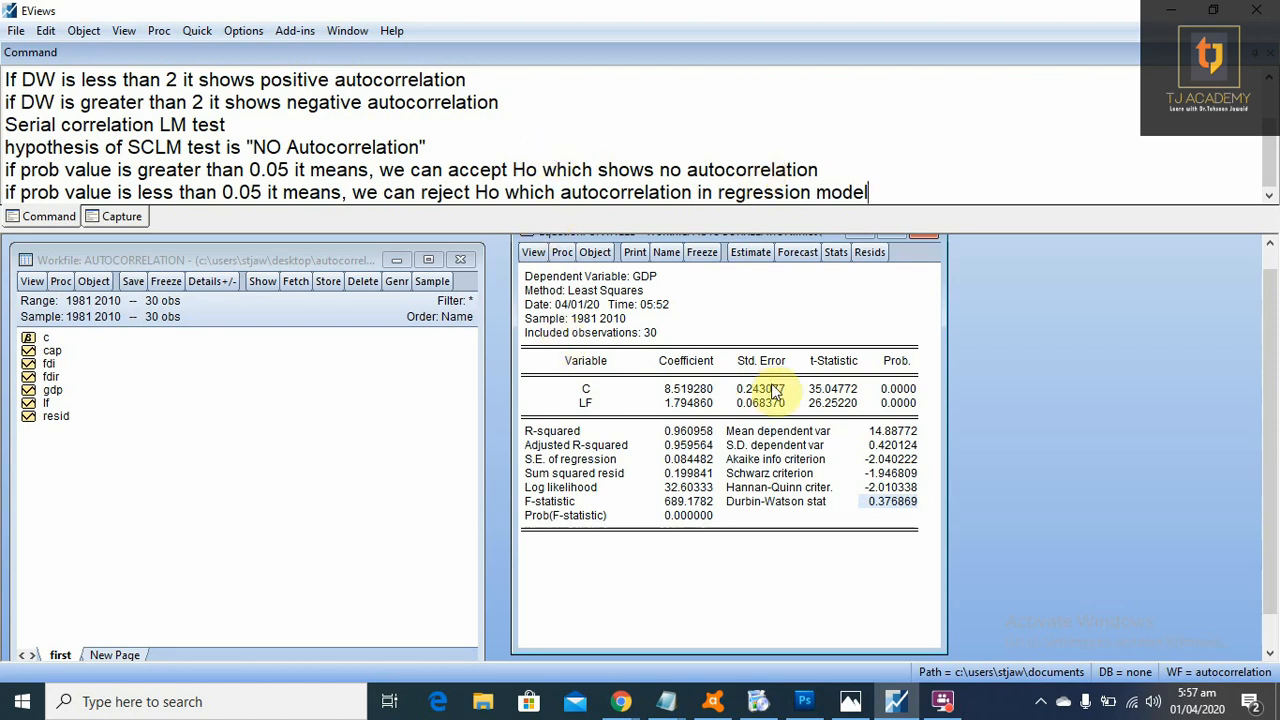
Step: Run the Serial Correlation LM Test on the equation's residuals with 1 lag and highlight the F-statistic row in its output
click(533, 252)
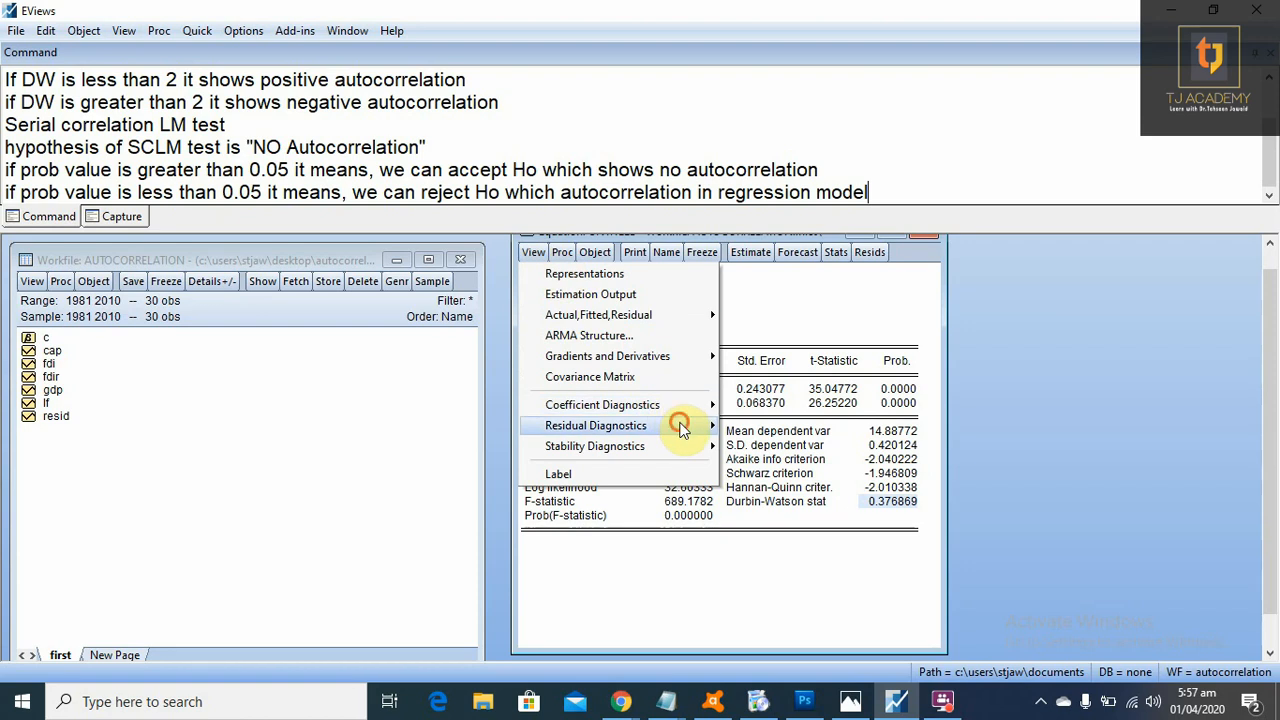
mouse_move(680, 425)
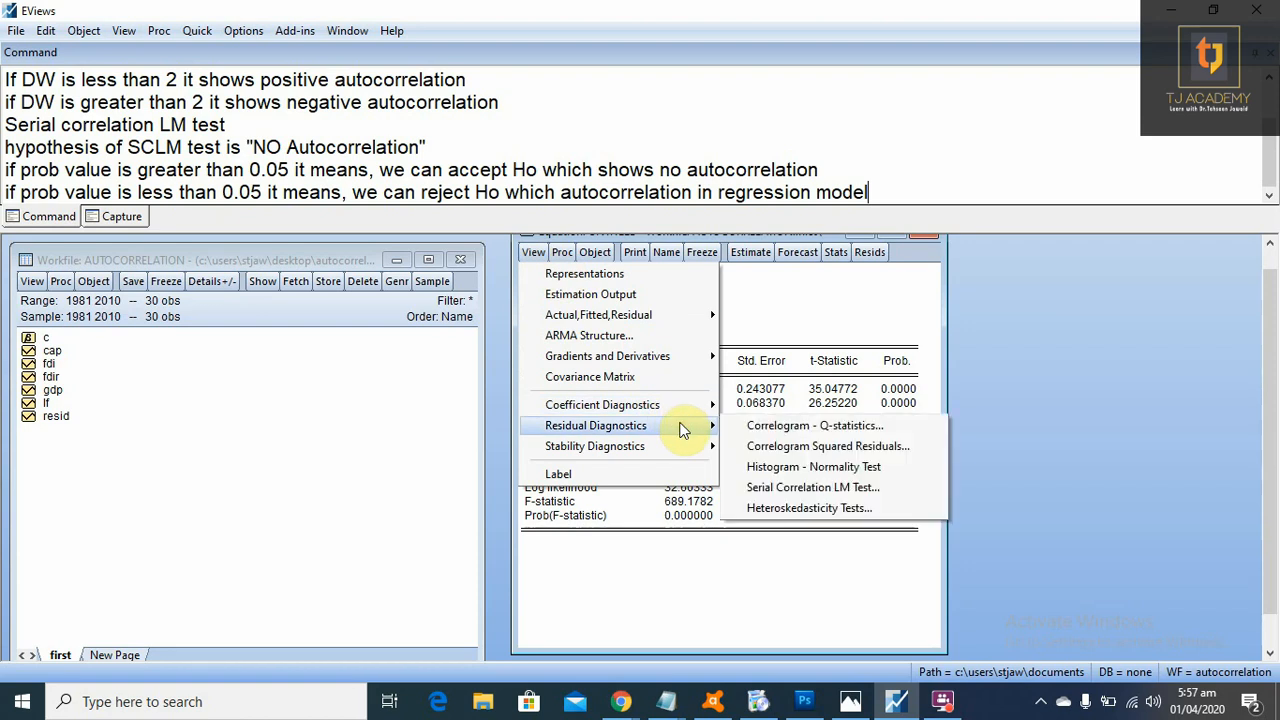
click(909, 489)
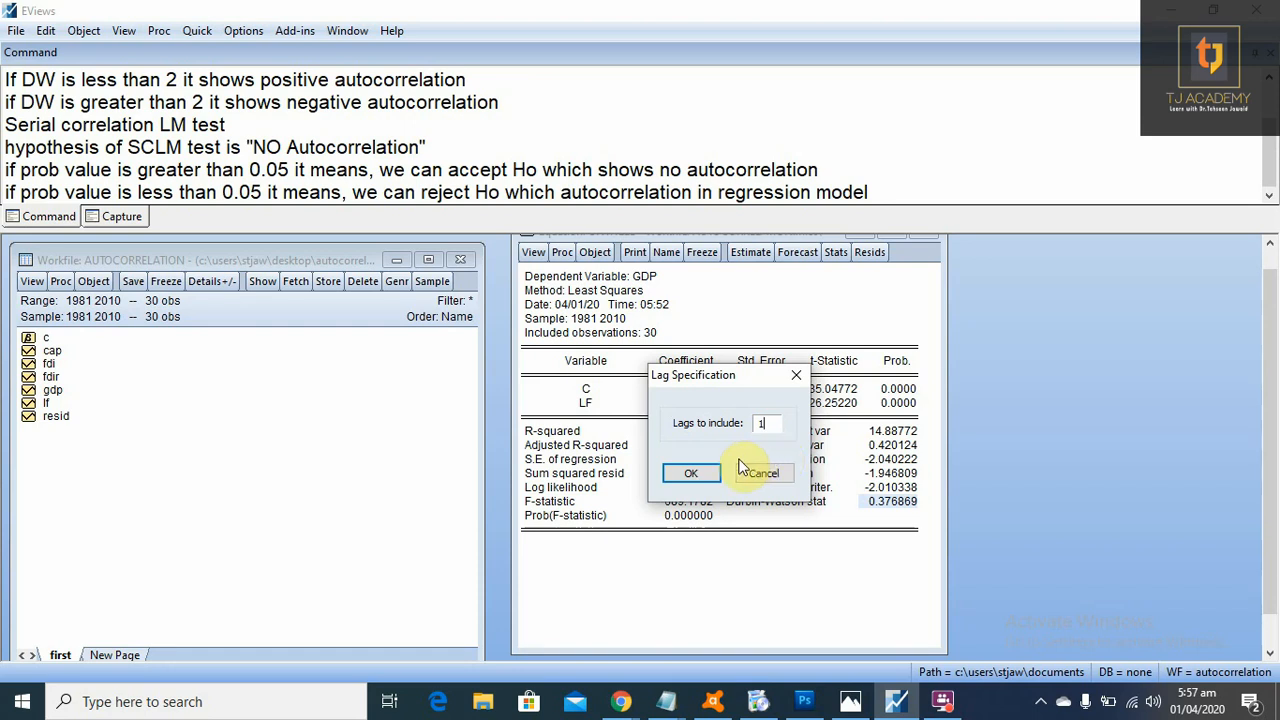
click(706, 476)
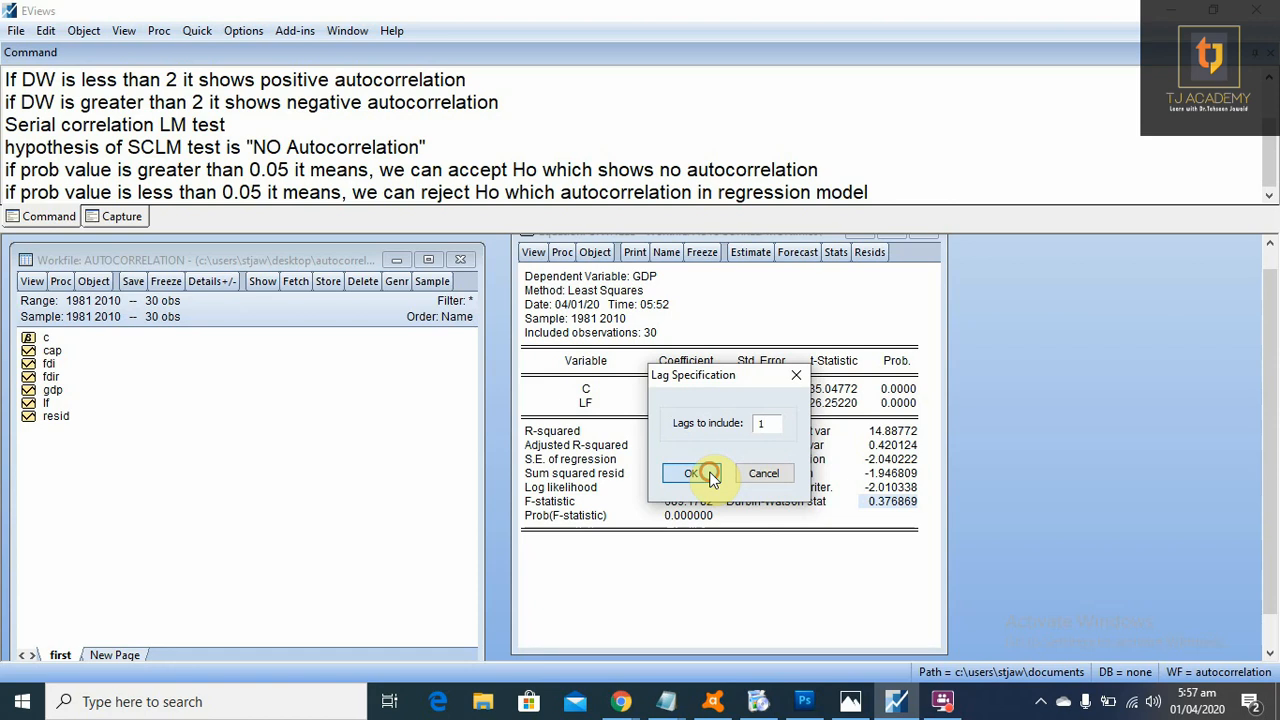
drag(548, 313, 900, 306)
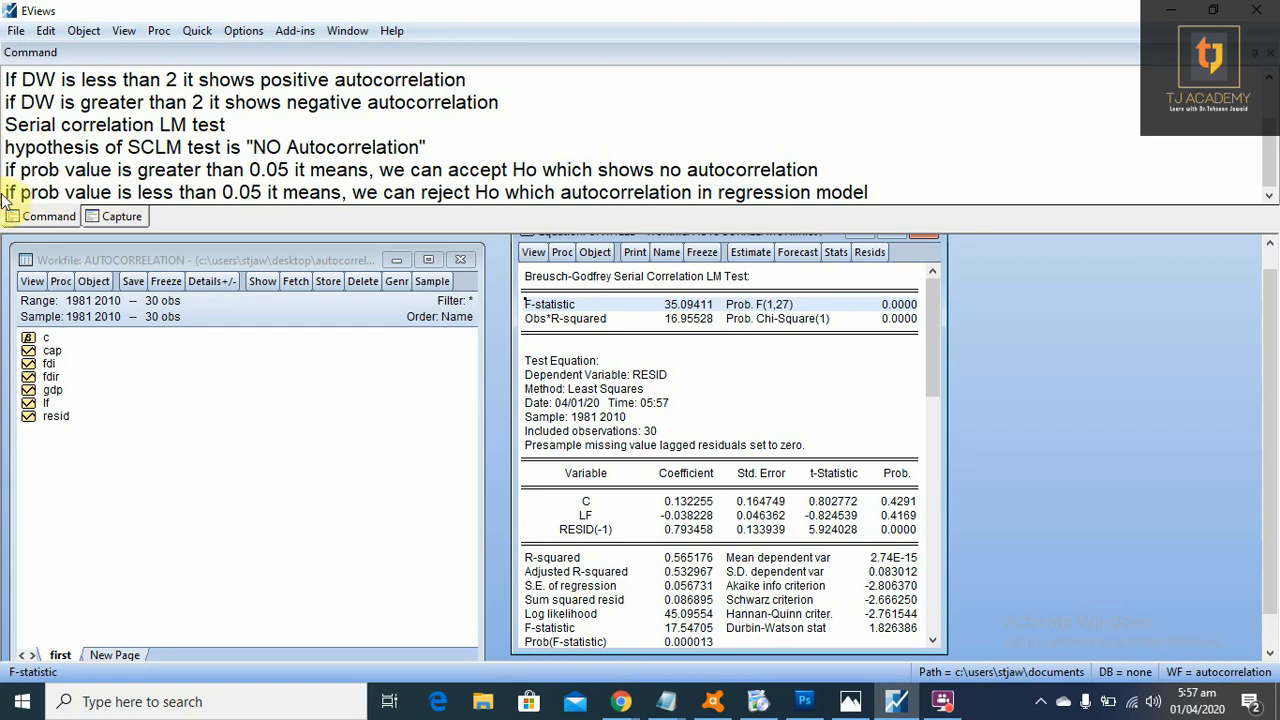
Step: Insert the word "shows" before "autocorrelation" in the note line about a prob value less than 0.05
drag(7, 192, 676, 192)
click(678, 193)
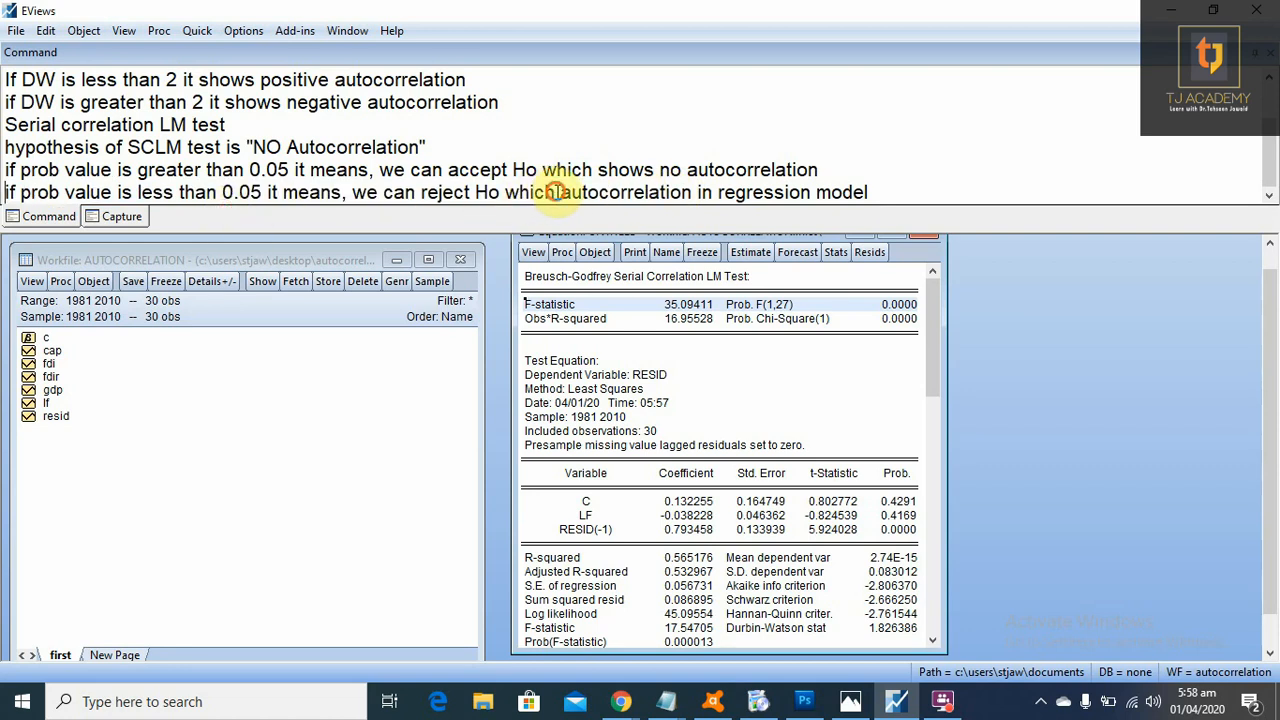
click(557, 192)
text(shows)
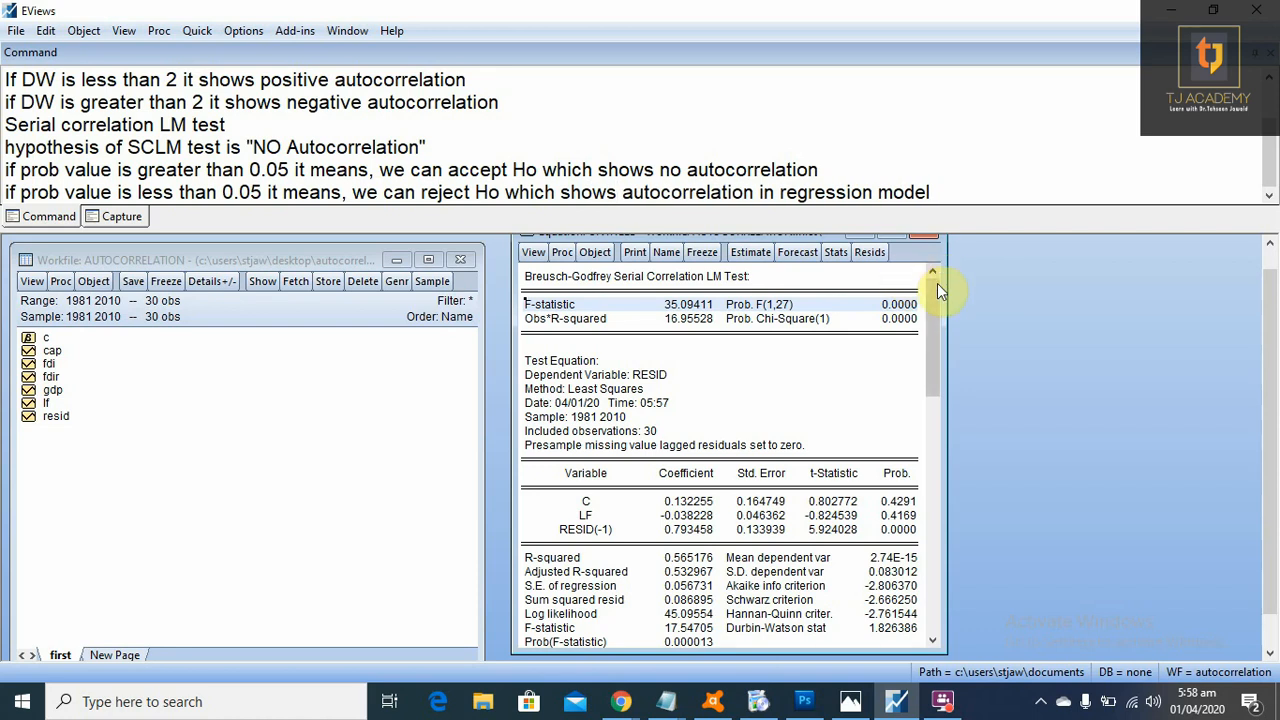
Step: Add a note line reading "Removals: 1. Addition of relevant variable" below the prob value notes
click(950, 190)
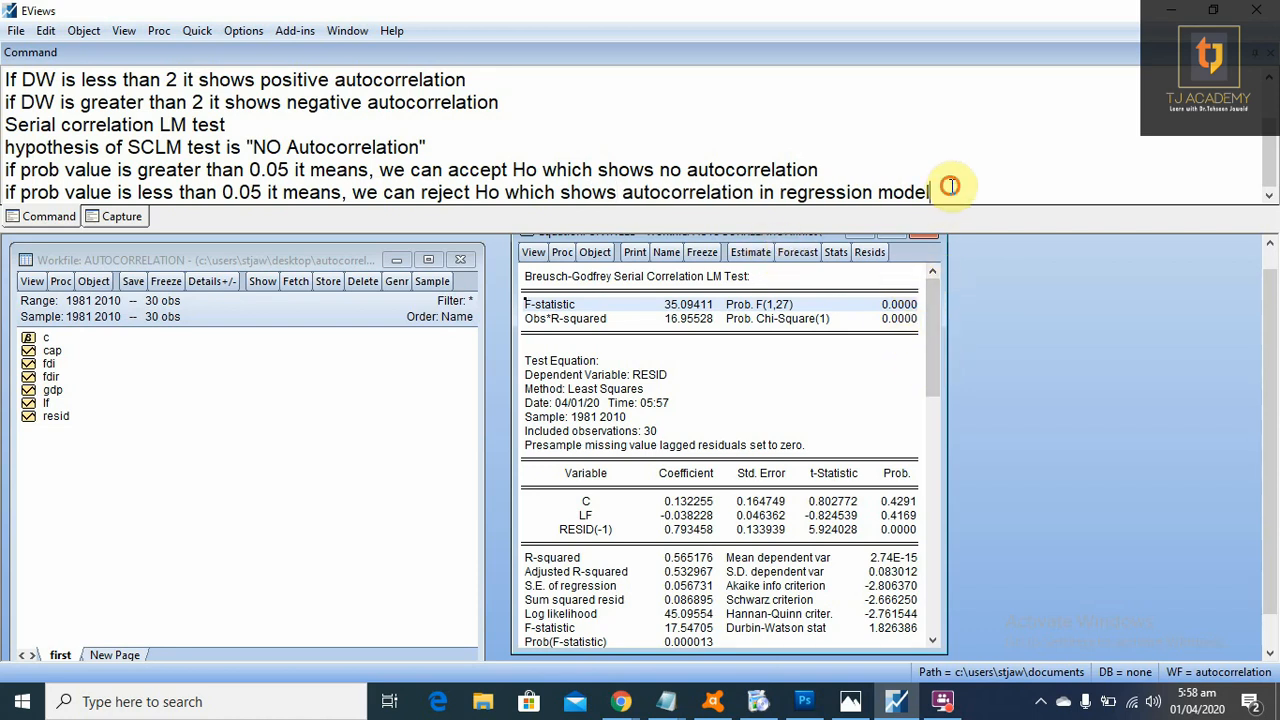
key(Return)
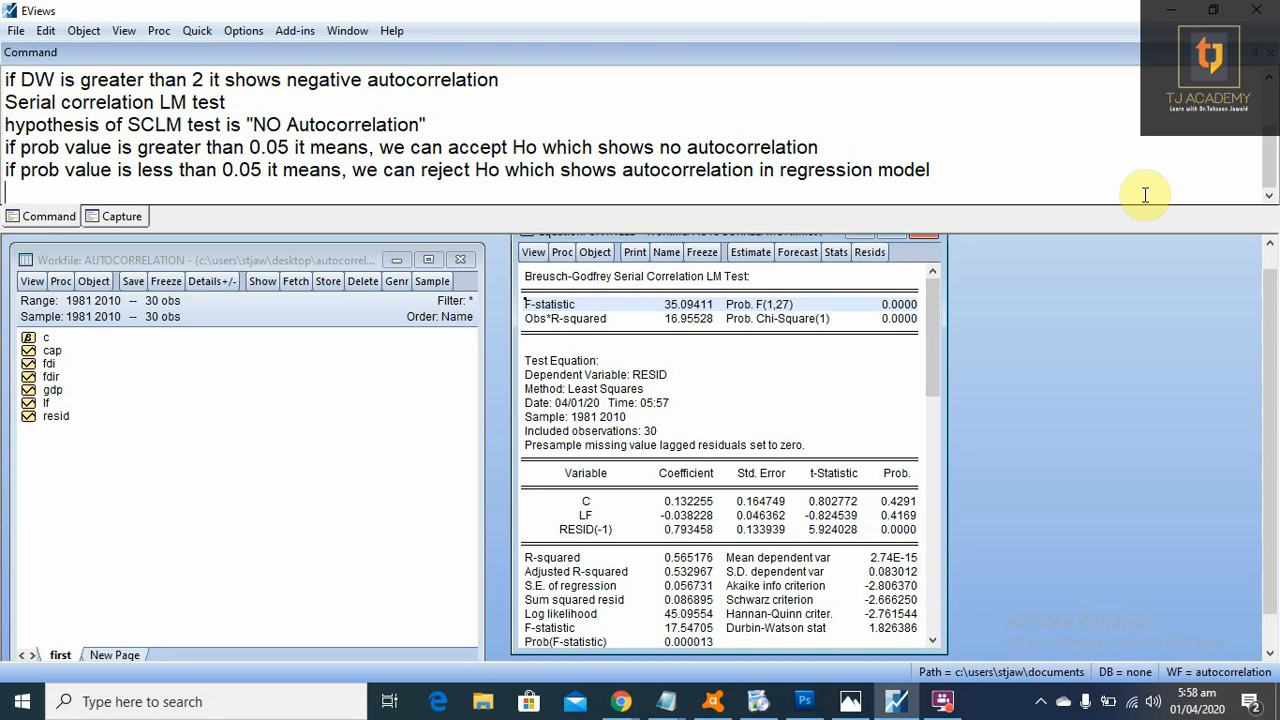
text(Removals)
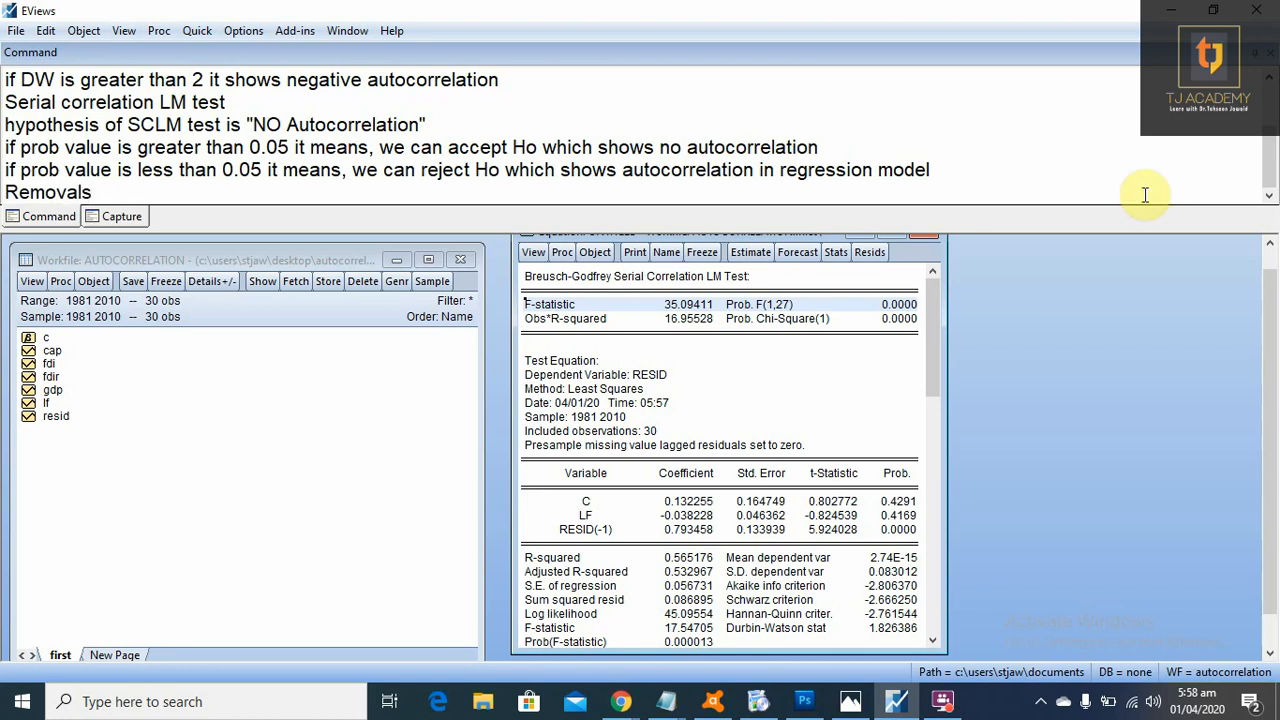
text(: 1. Addition of relevet)
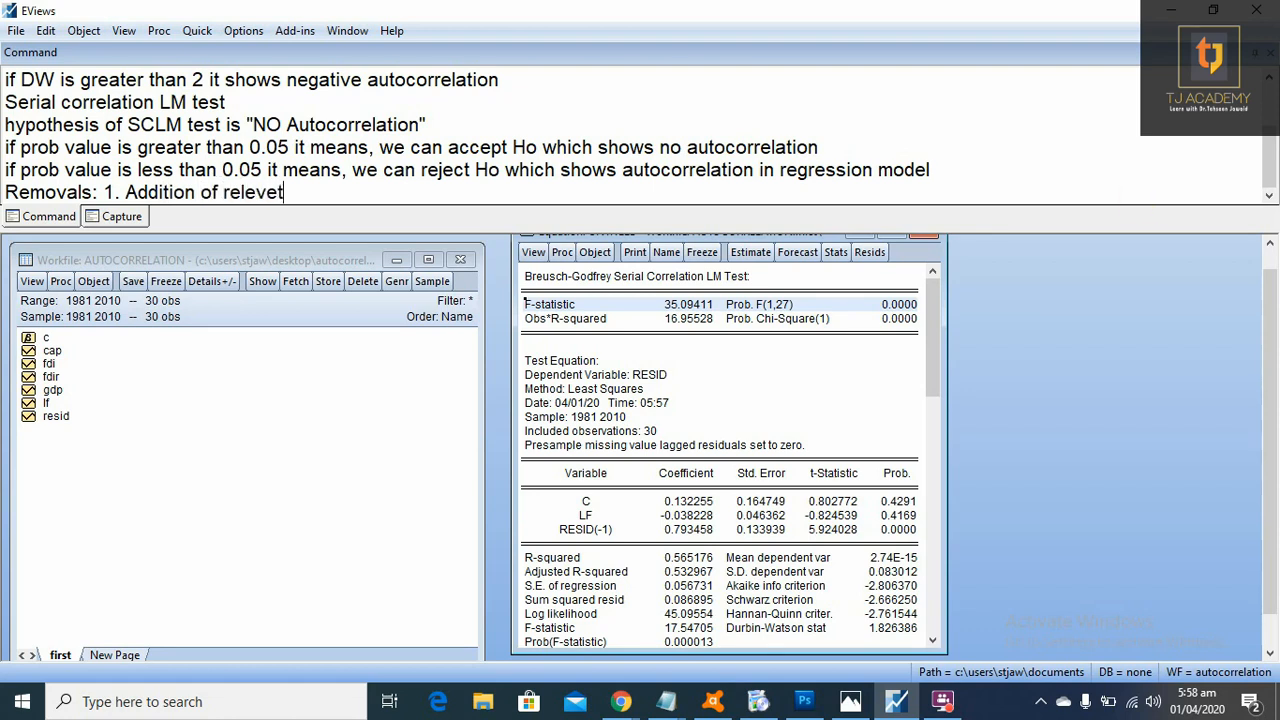
key(BackSpace)
text(nnt)
key(BackSpace)
key(BackSpace)
text(t variable)
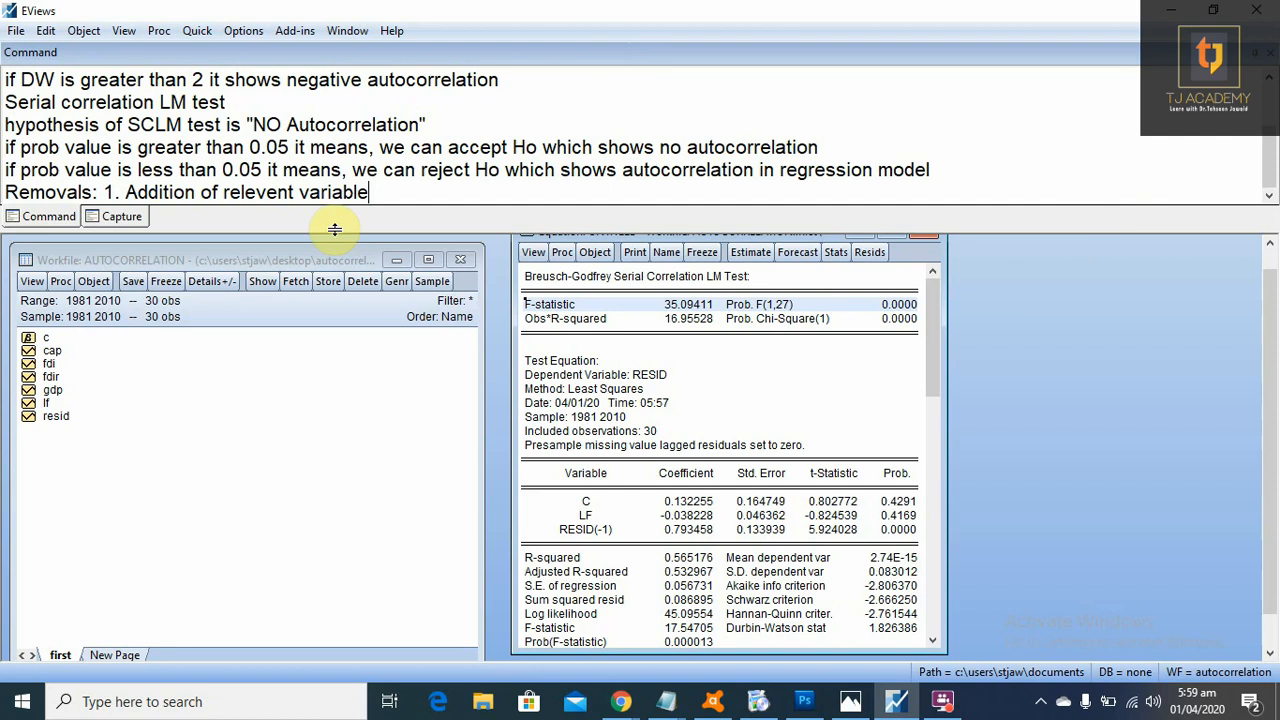
click(275, 192)
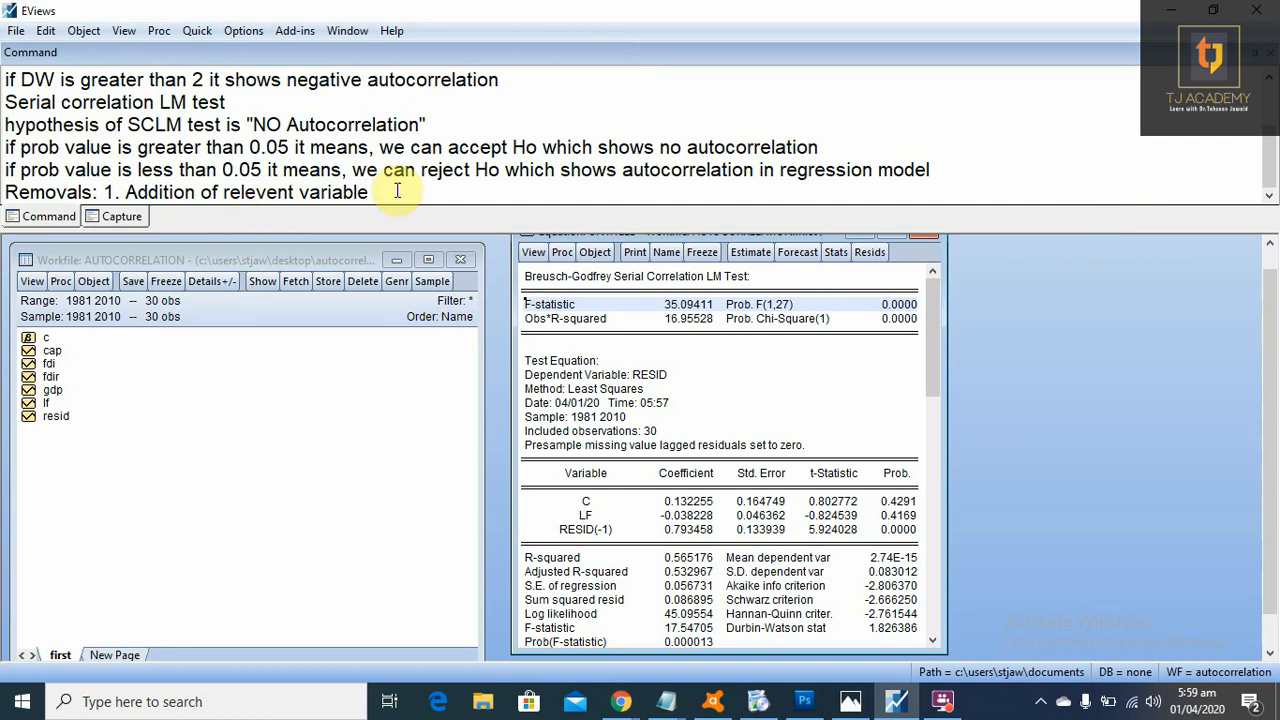
key(BackSpace)
text(a)
click(380, 192)
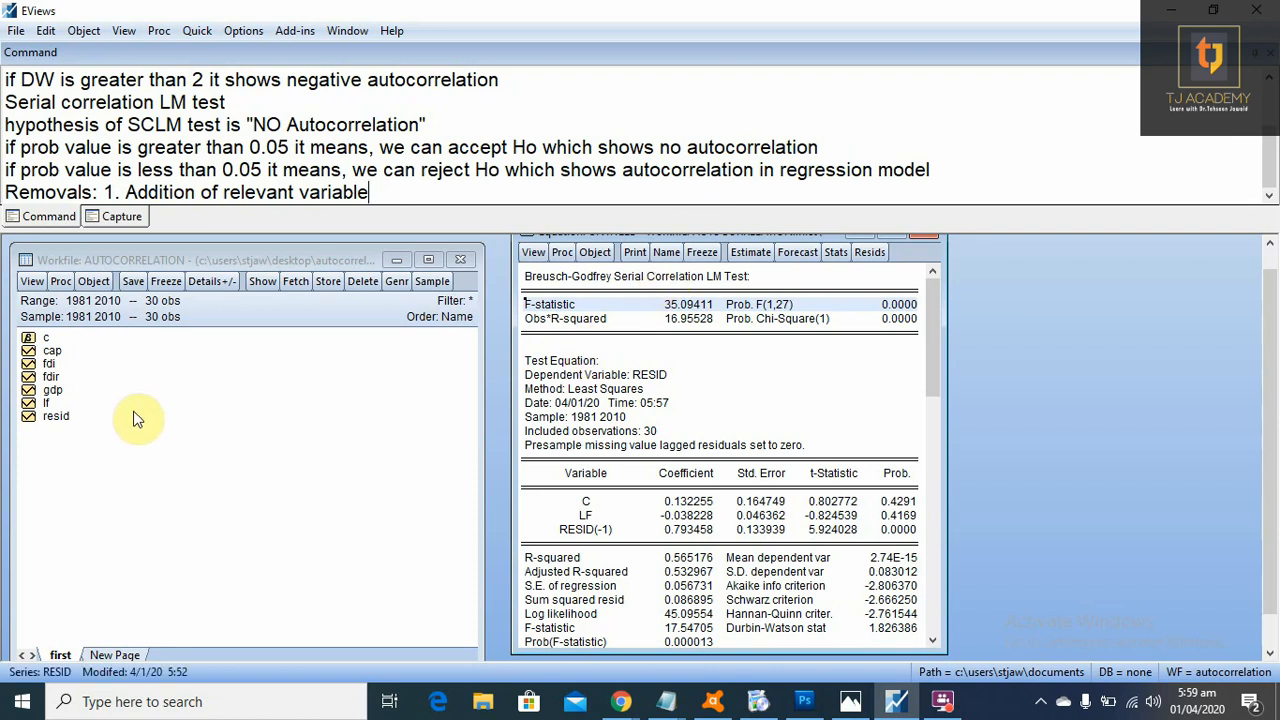
Step: Re-estimate the least squares equation with cap added as a regressor, specified as "gdp c lf cap"
click(64, 362)
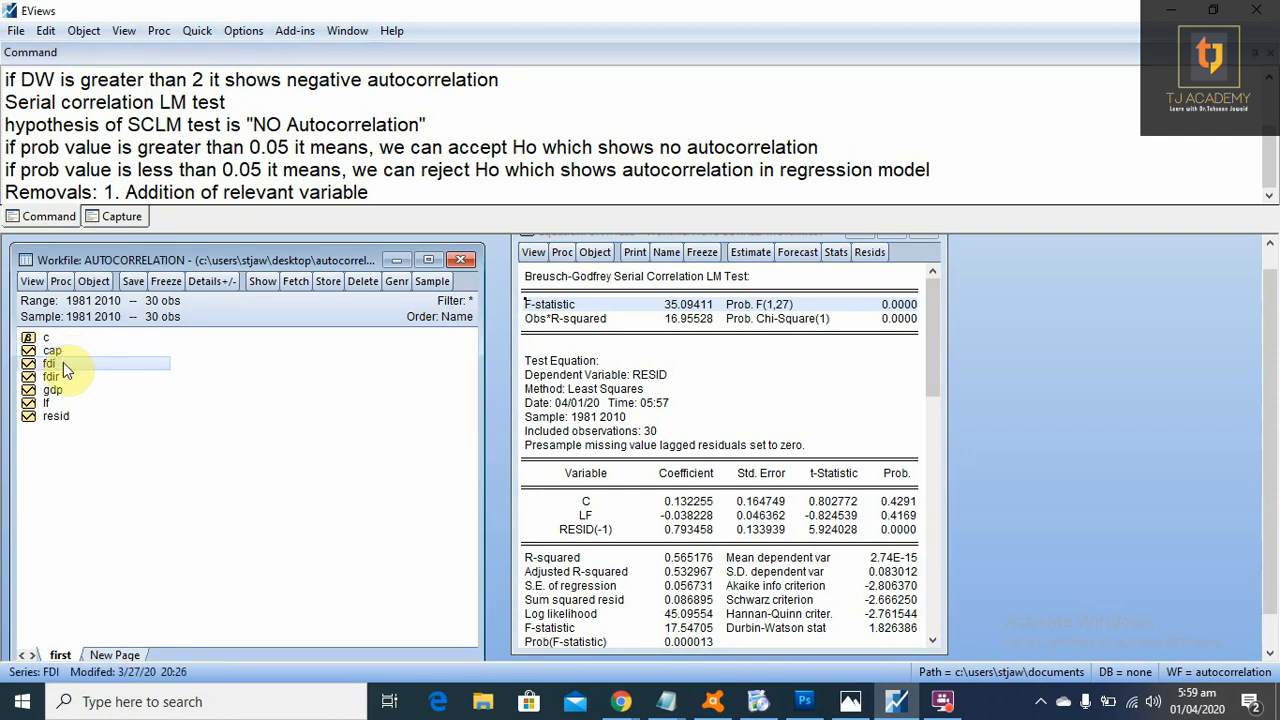
click(750, 256)
click(757, 392)
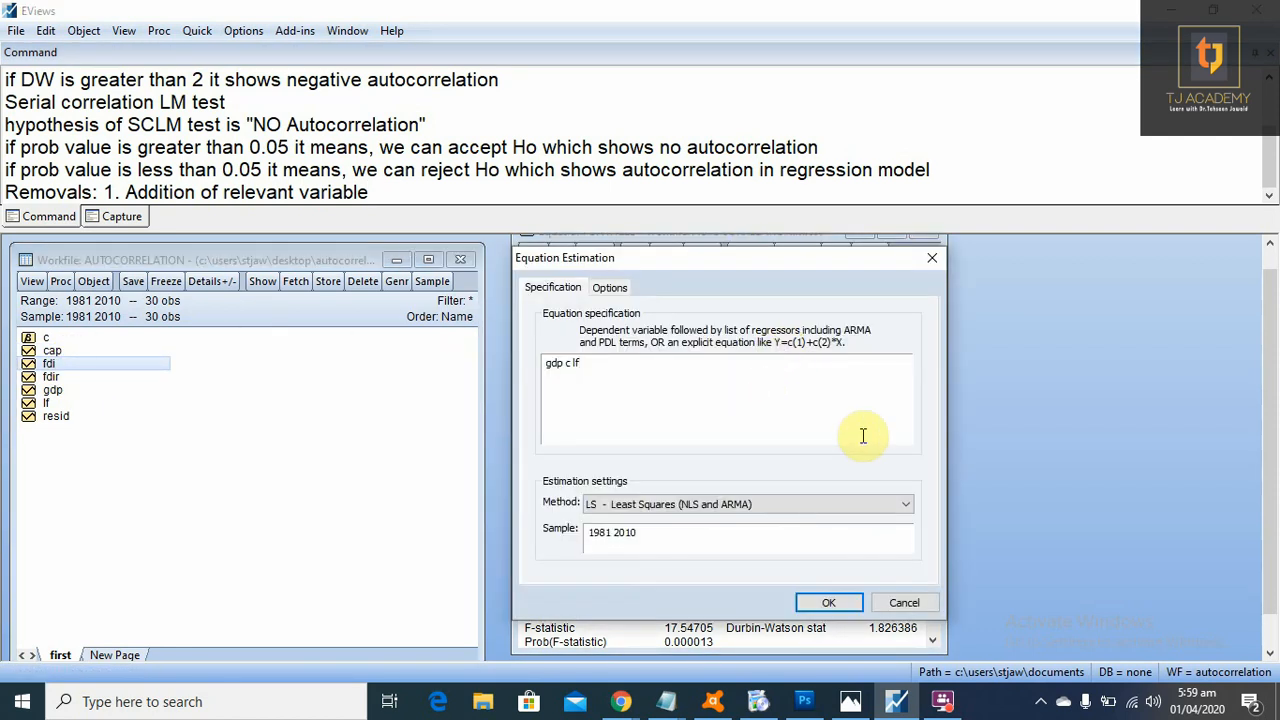
text(c)
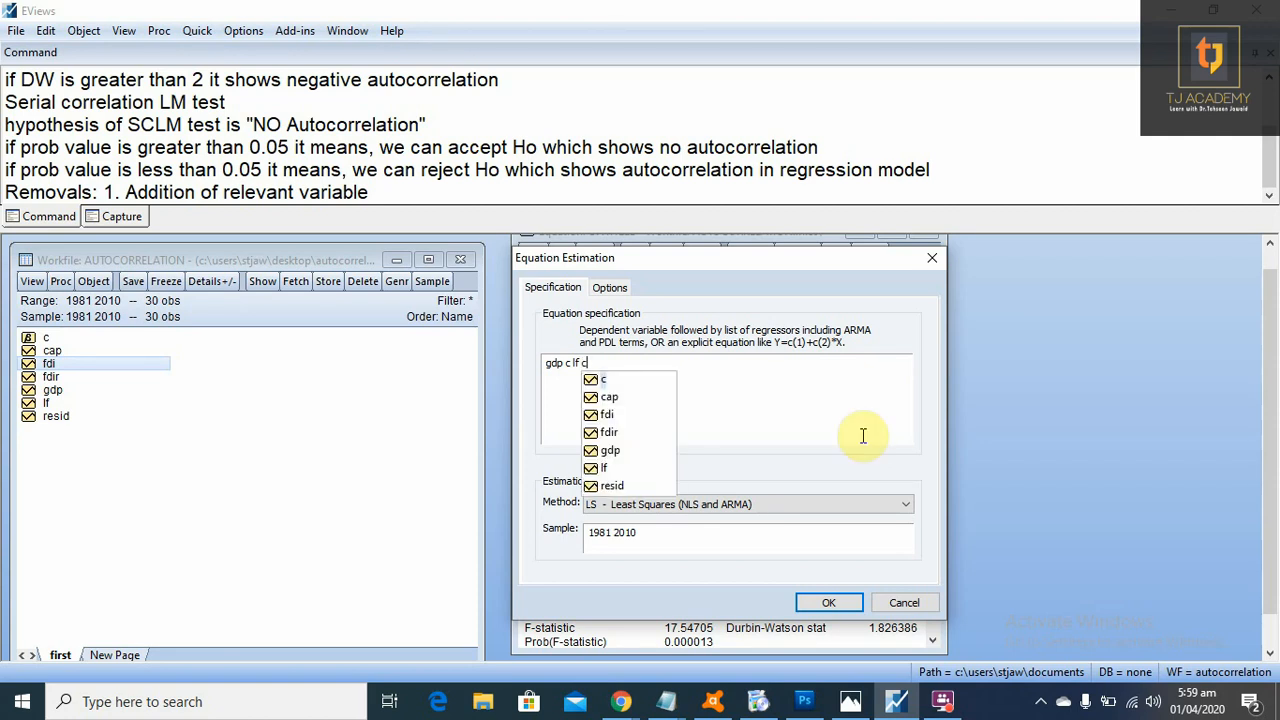
text(ap)
key(Return)
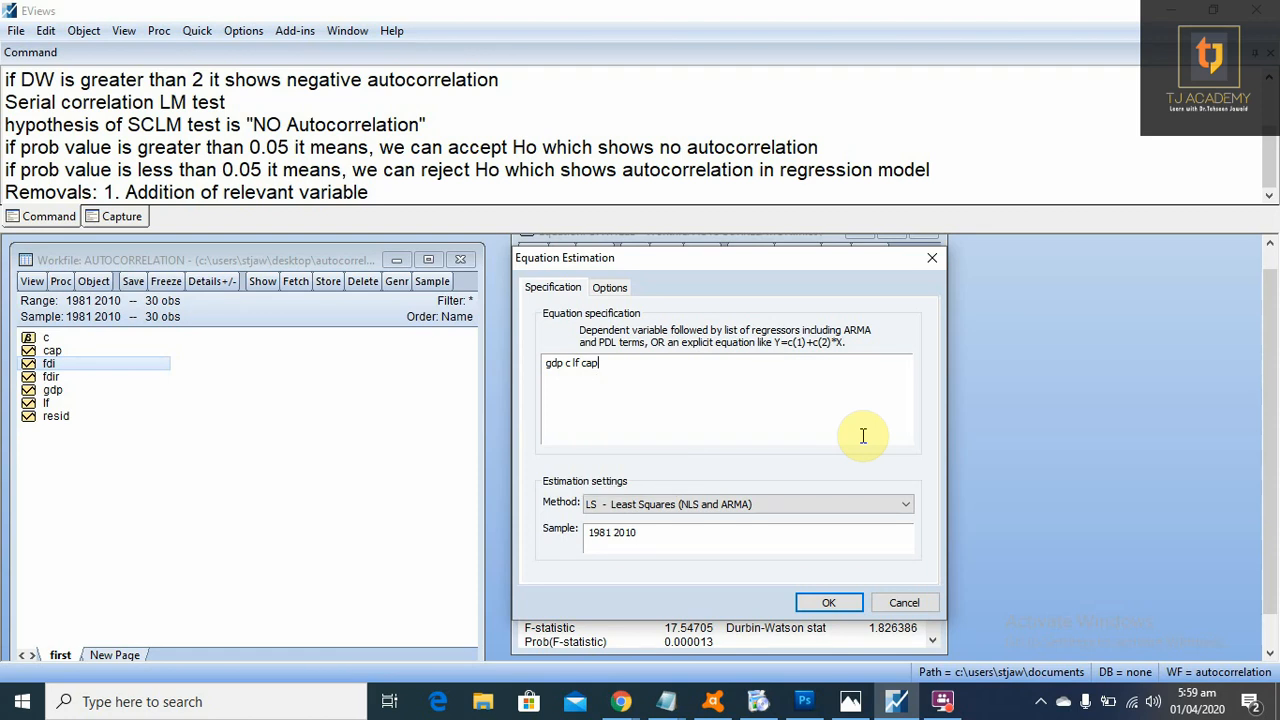
key(Return)
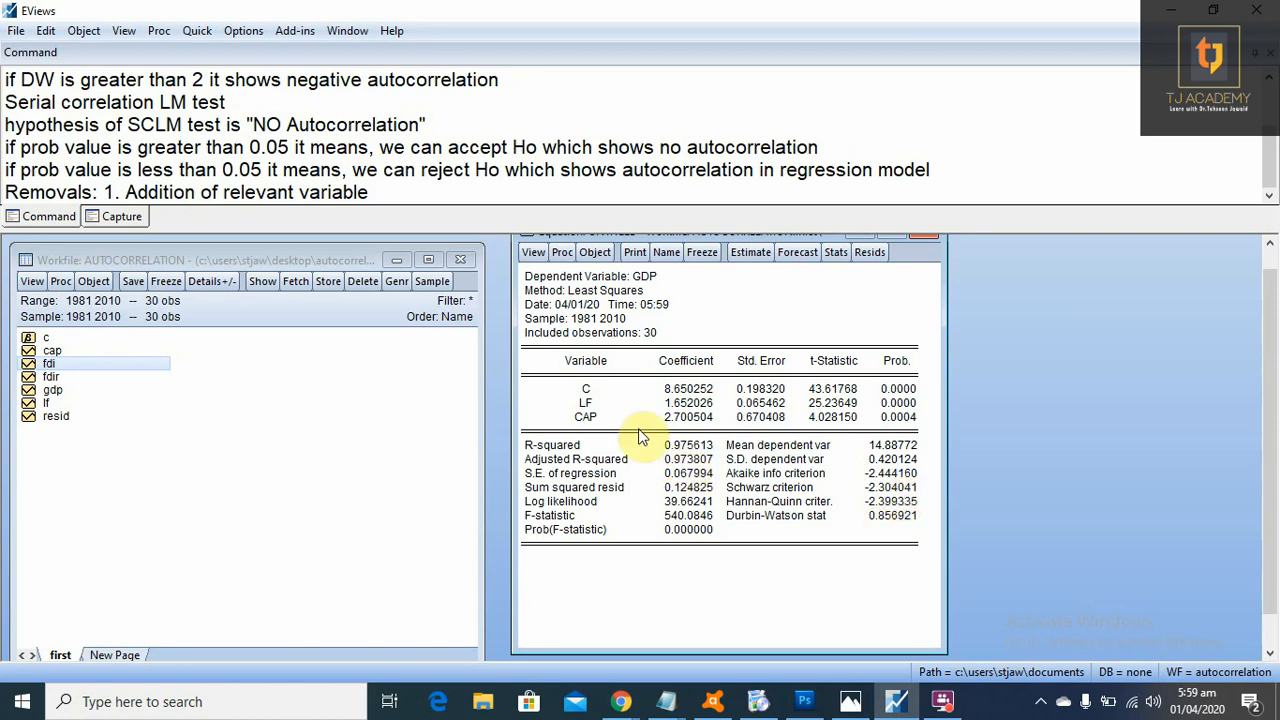
Step: Run the Serial Correlation LM Test with 1 lag on the equation including cap and compare its F-statistic with the note about prob less than 0.05
click(534, 255)
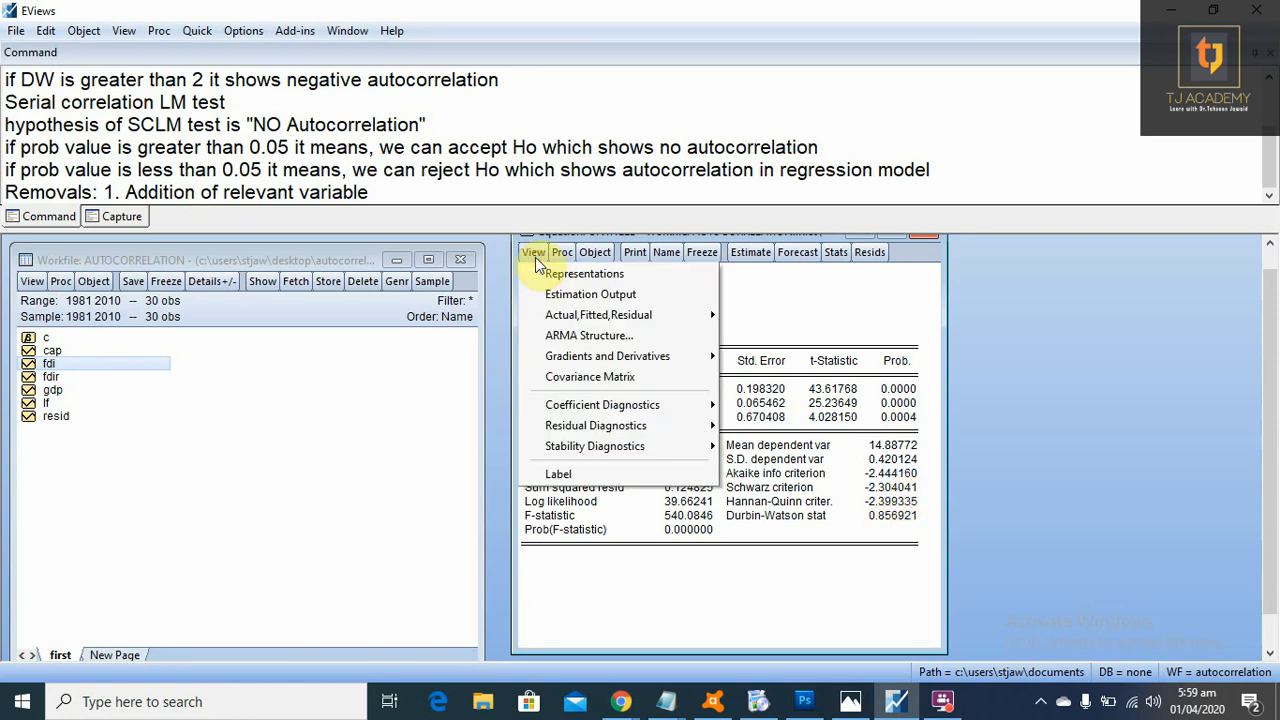
mouse_move(665, 425)
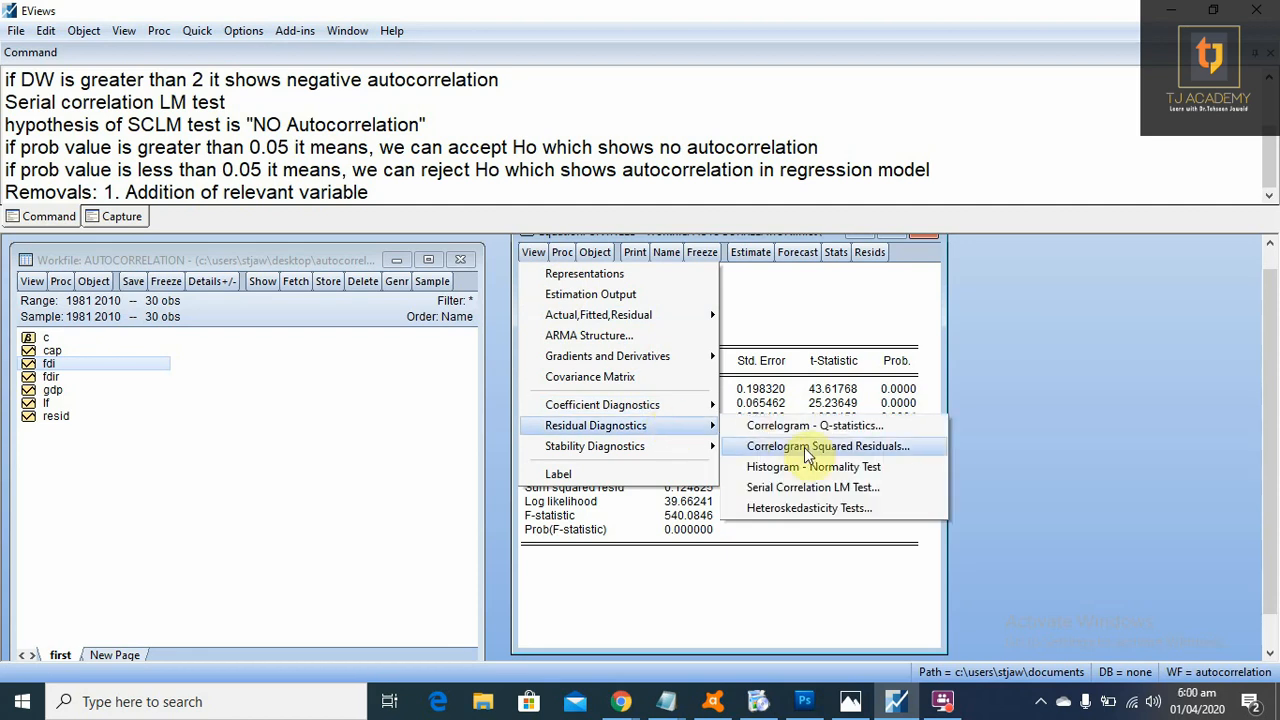
click(805, 487)
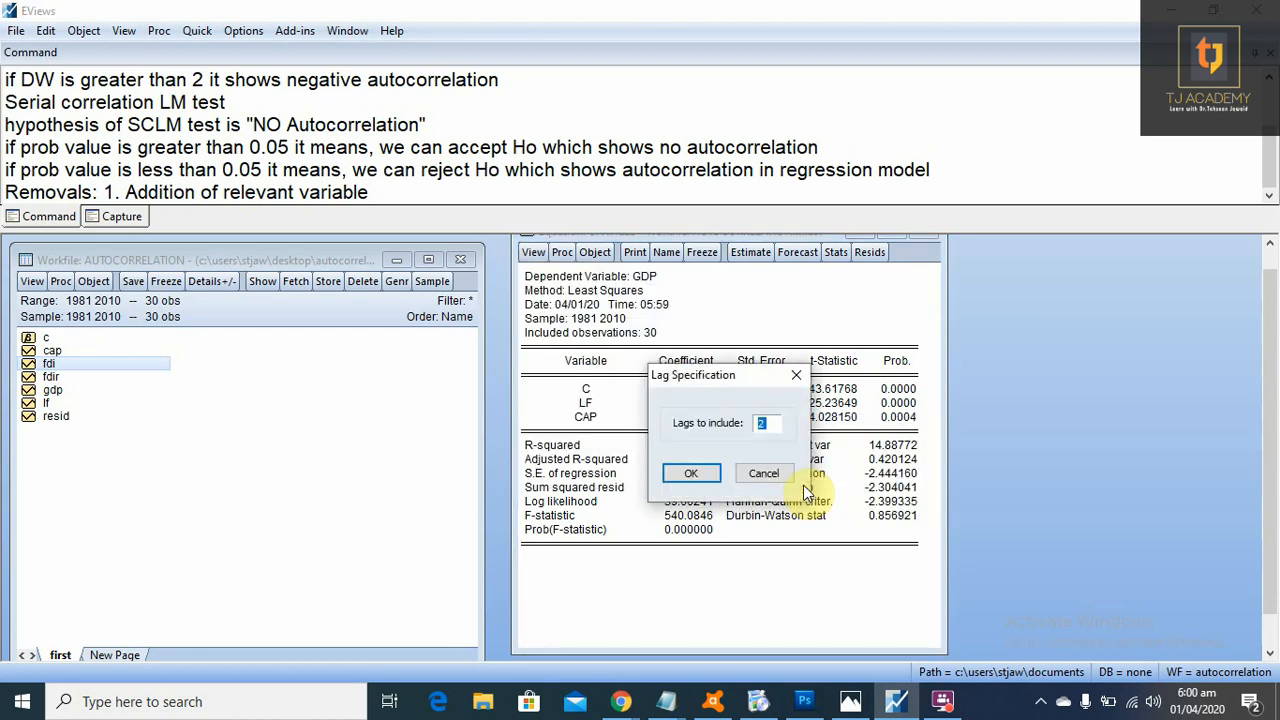
text(1)
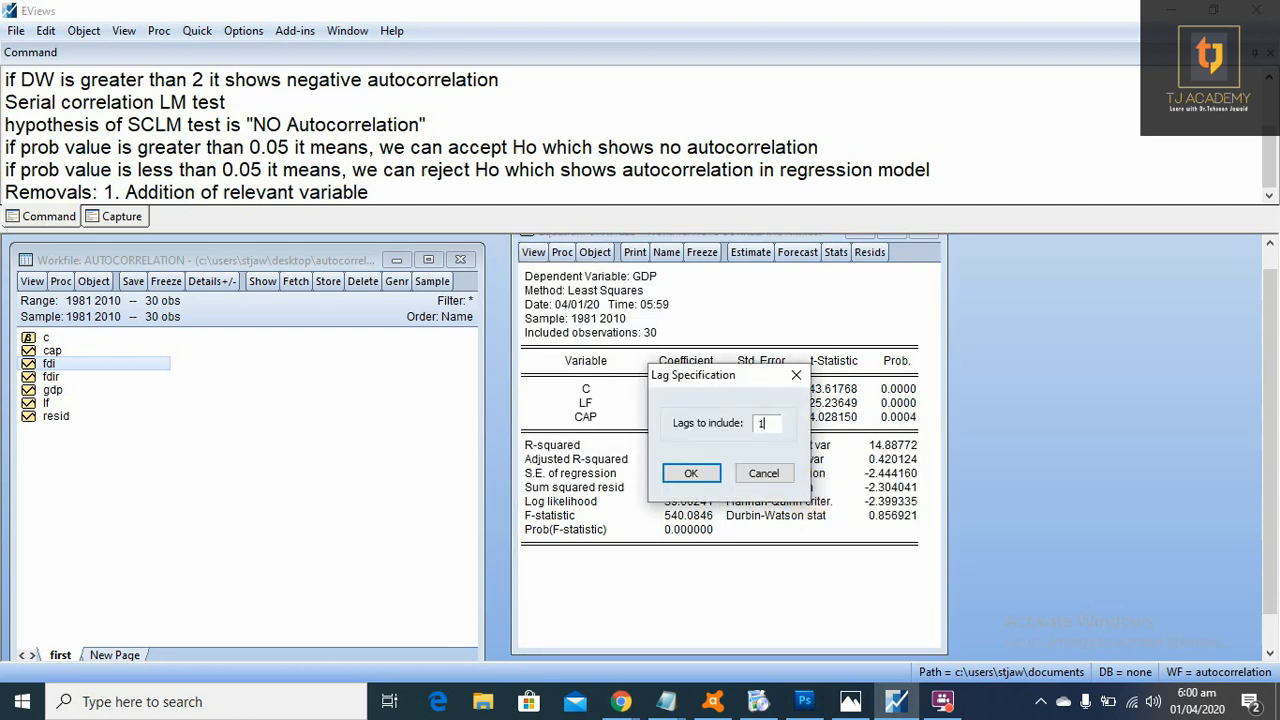
click(699, 478)
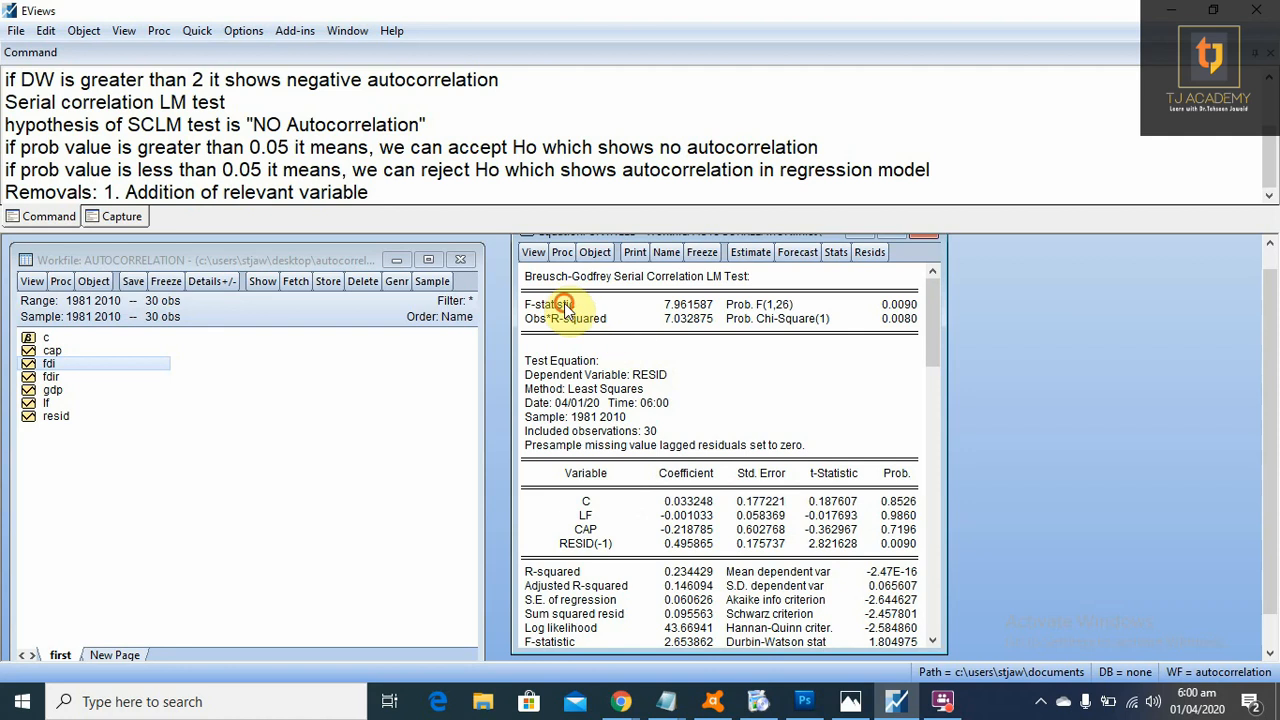
click(563, 305)
click(666, 306)
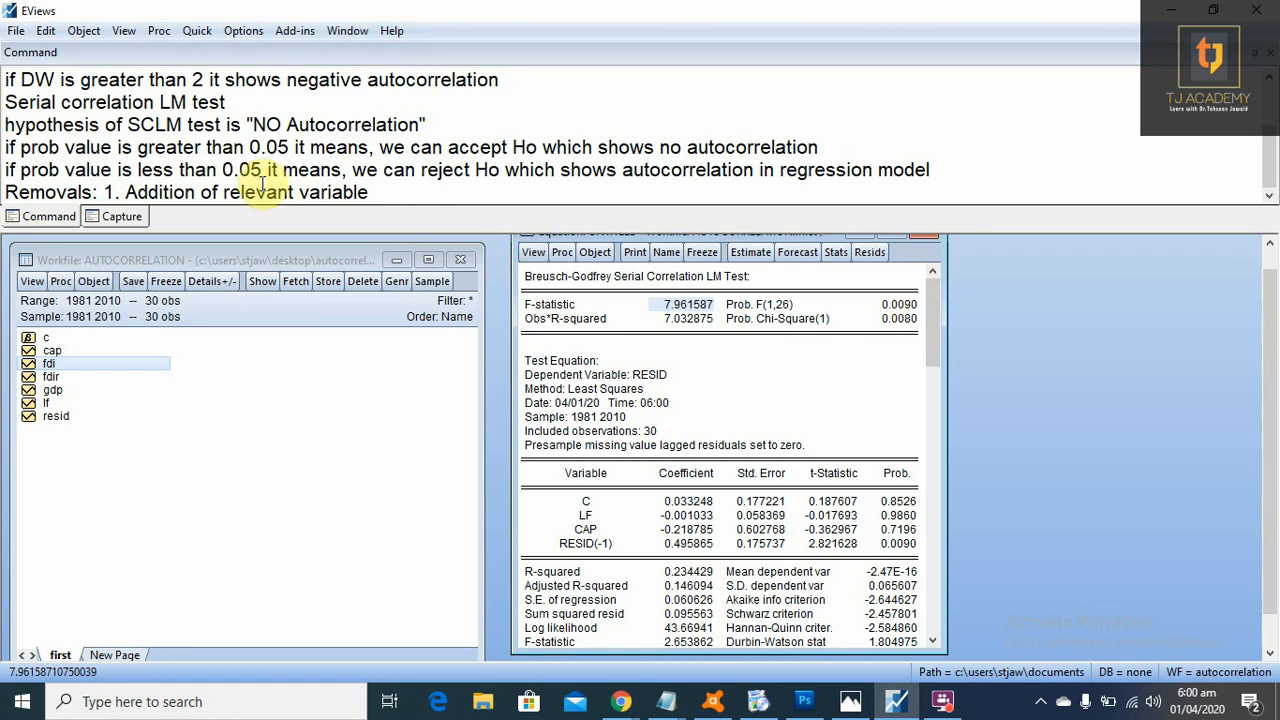
drag(216, 170, 905, 180)
click(951, 186)
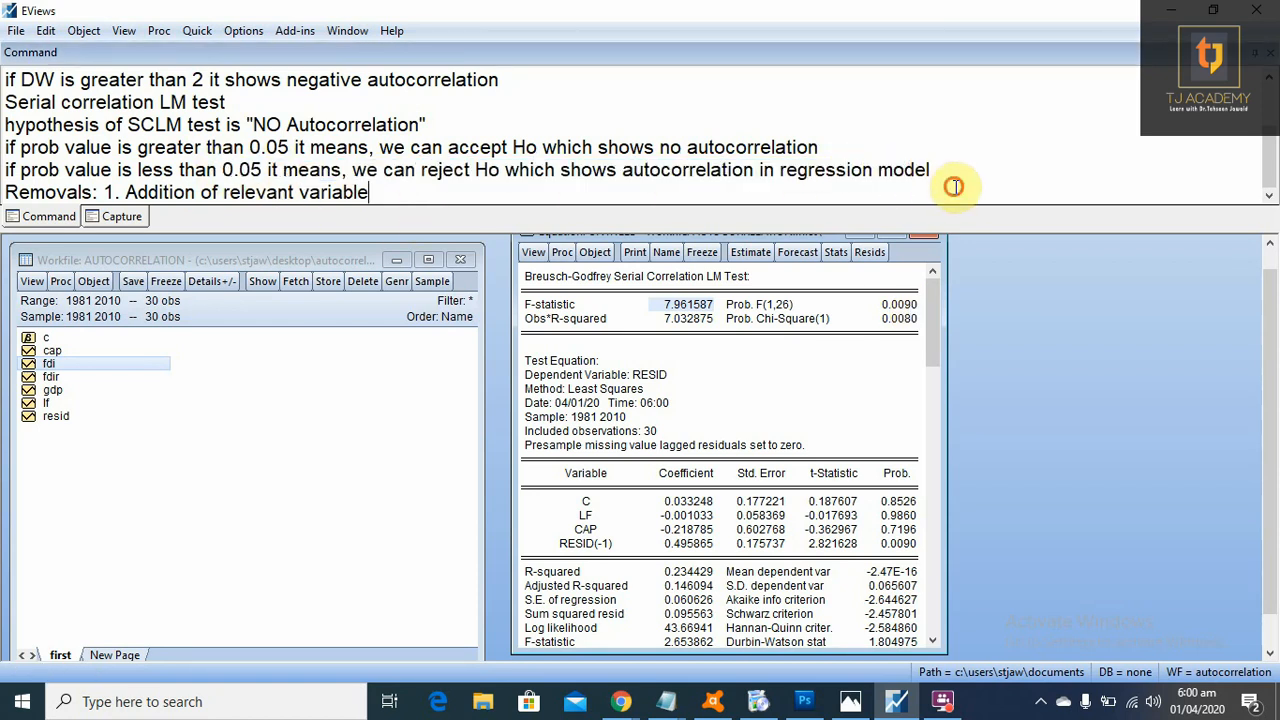
Step: Re-estimate the equation with fdi added after cap as a further regressor and highlight the Durbin-Watson stat
click(753, 262)
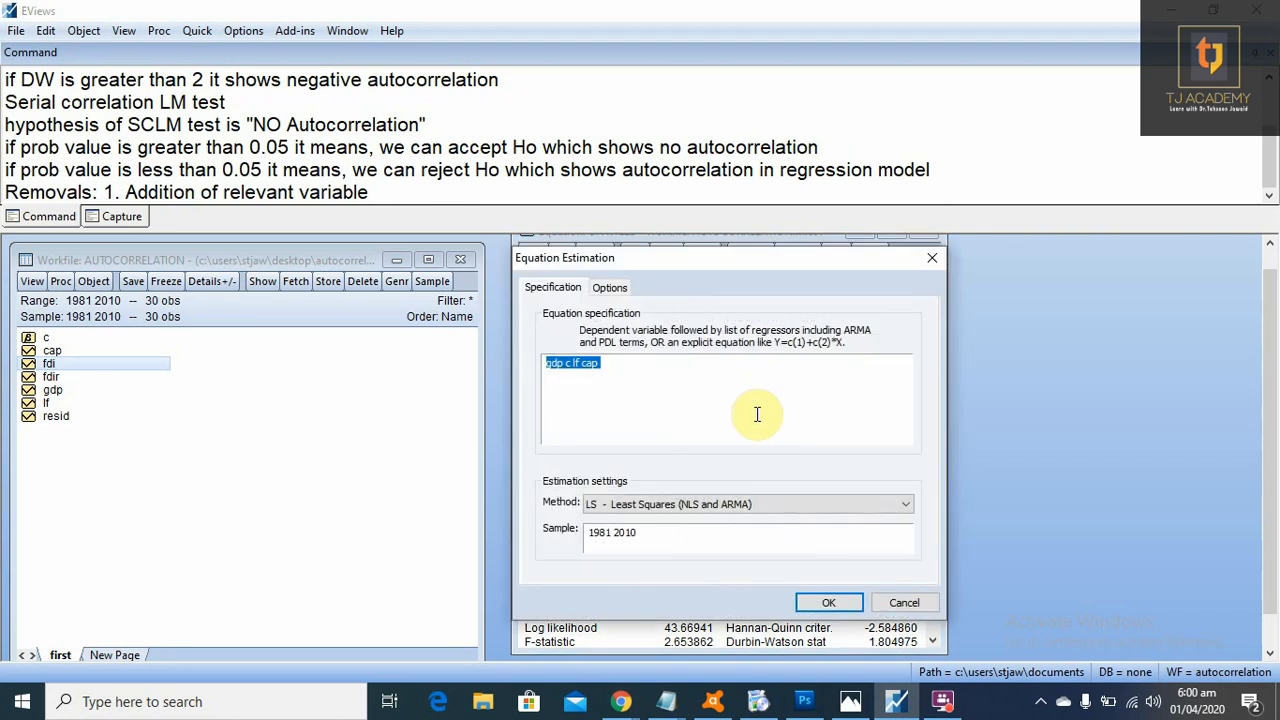
click(755, 413)
text(fdi)
click(829, 604)
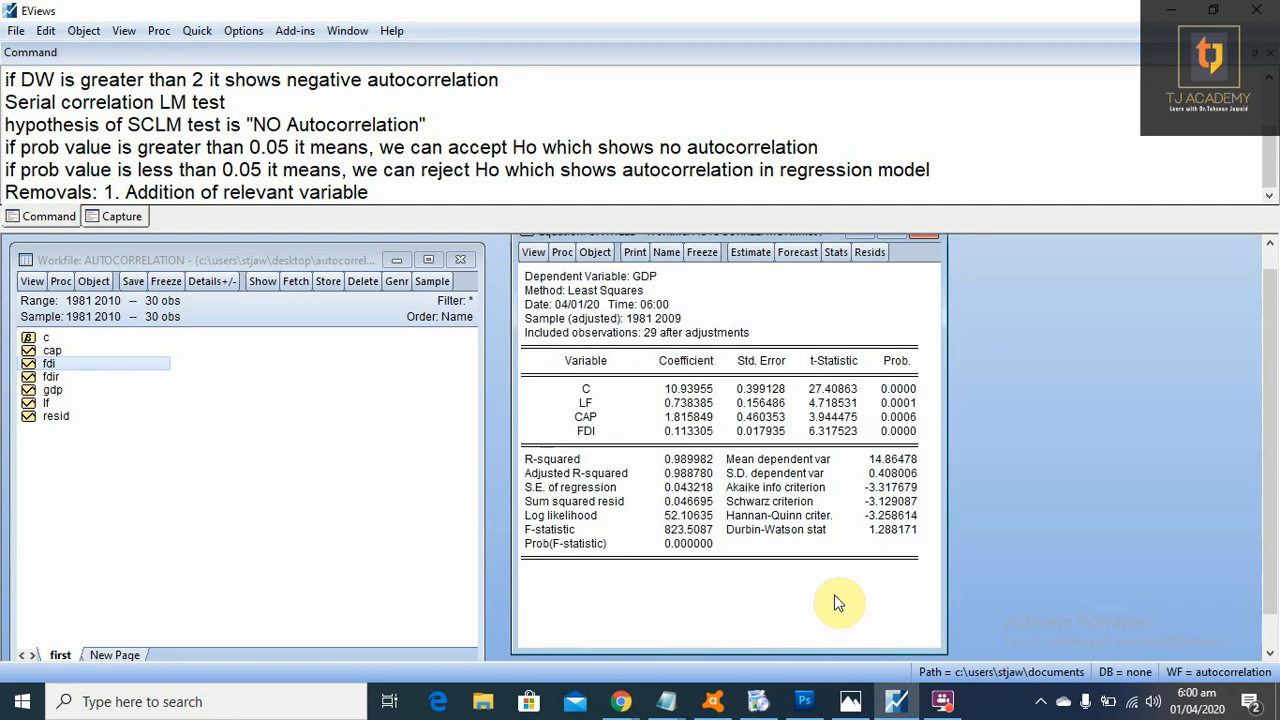
click(776, 535)
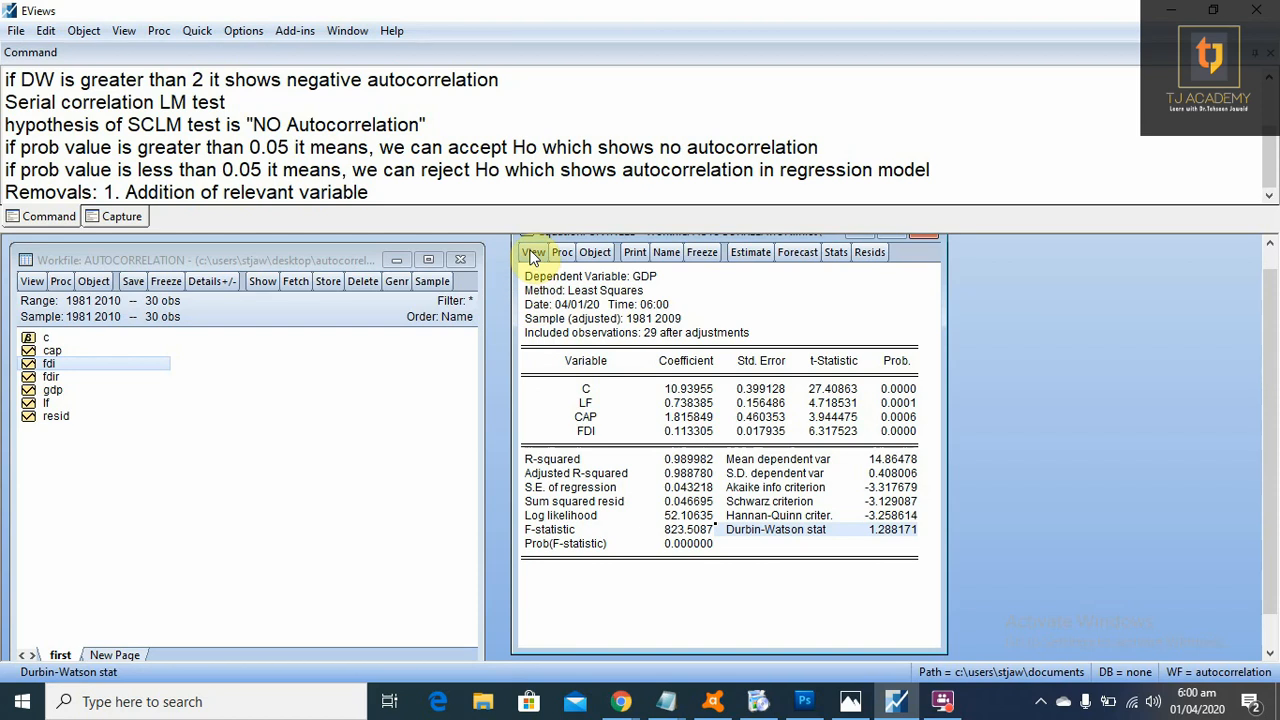
Step: Run the Serial Correlation LM Test with 1 lag on the equation including fdi, highlighting its F probability and the note about prob greater than 0.05
click(531, 254)
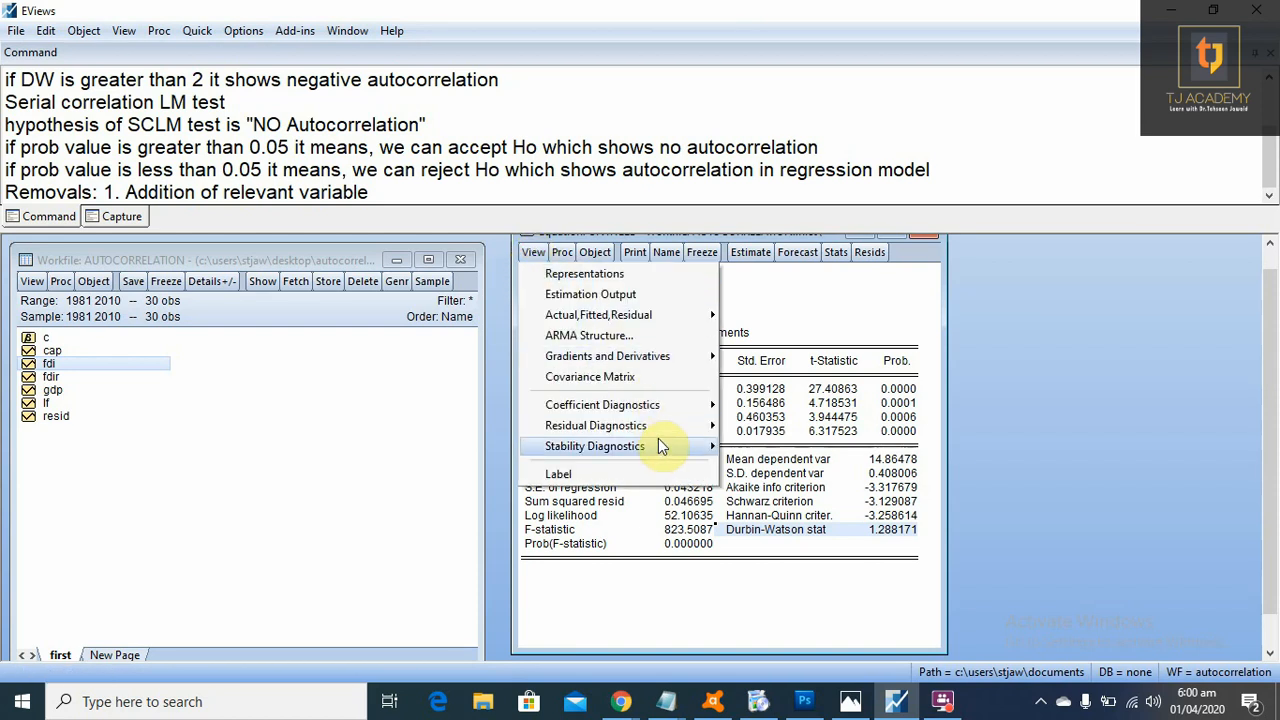
mouse_move(658, 429)
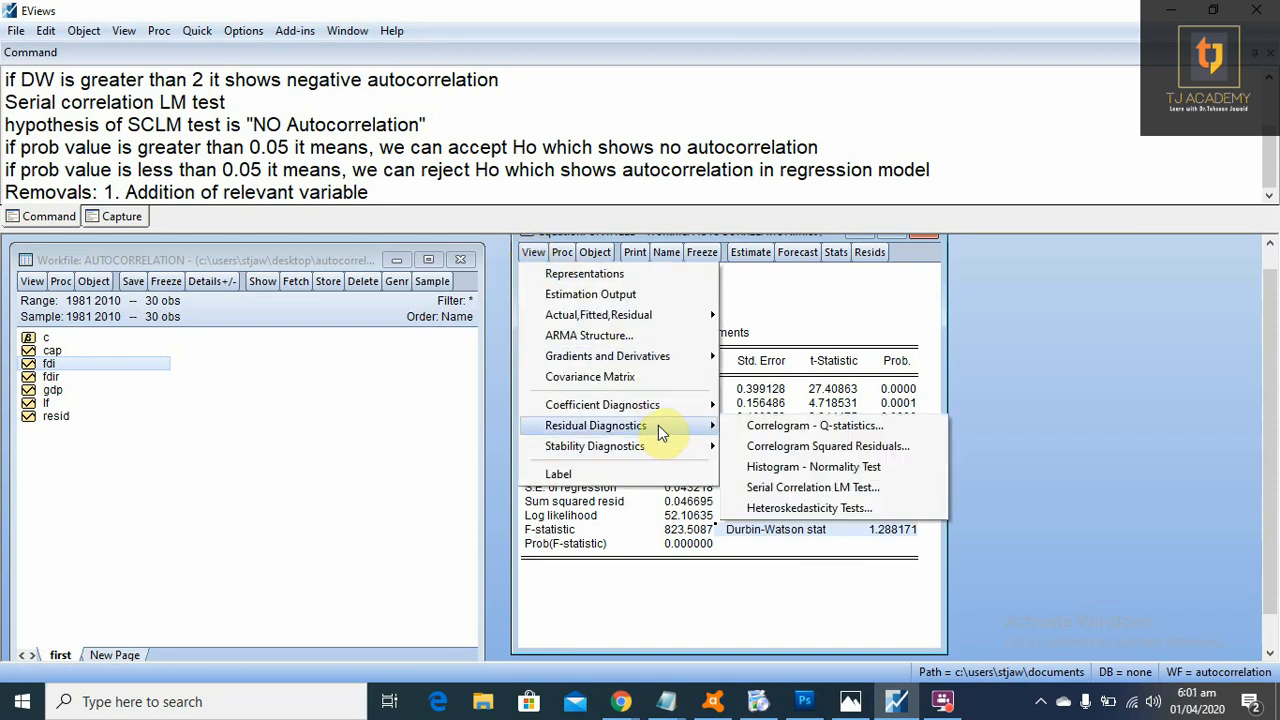
click(849, 488)
text(1)
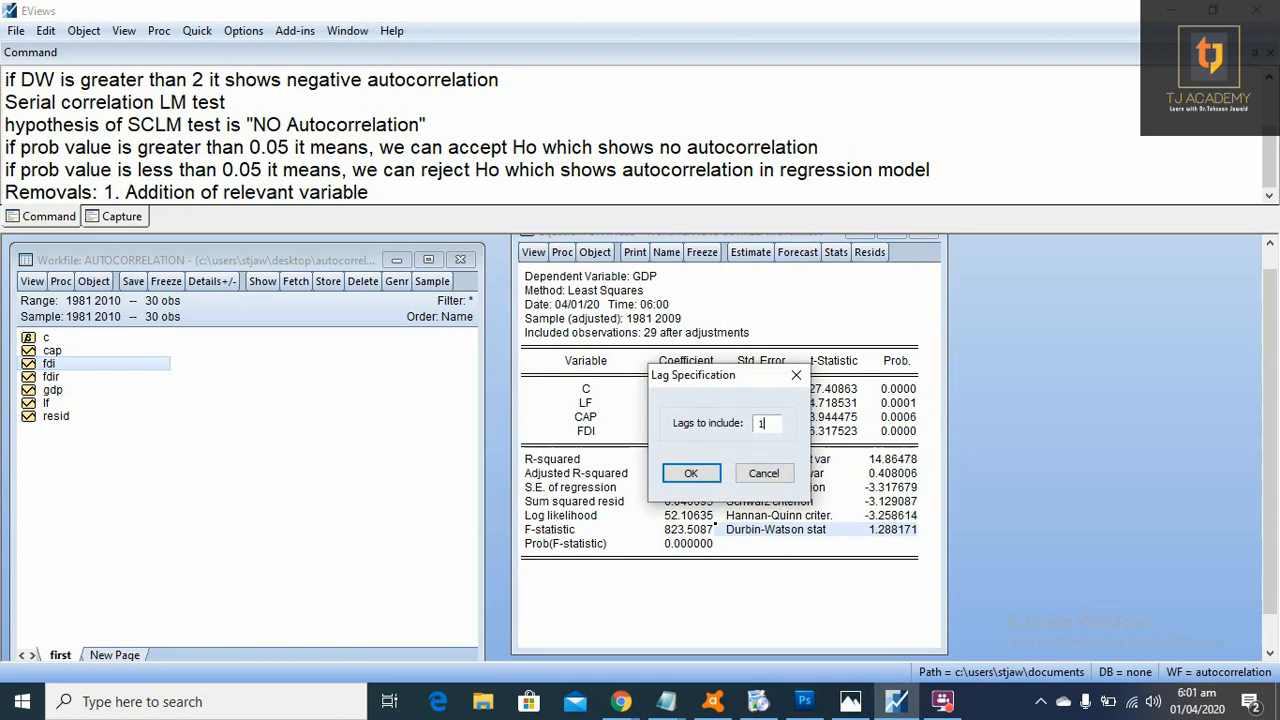
click(762, 473)
click(900, 305)
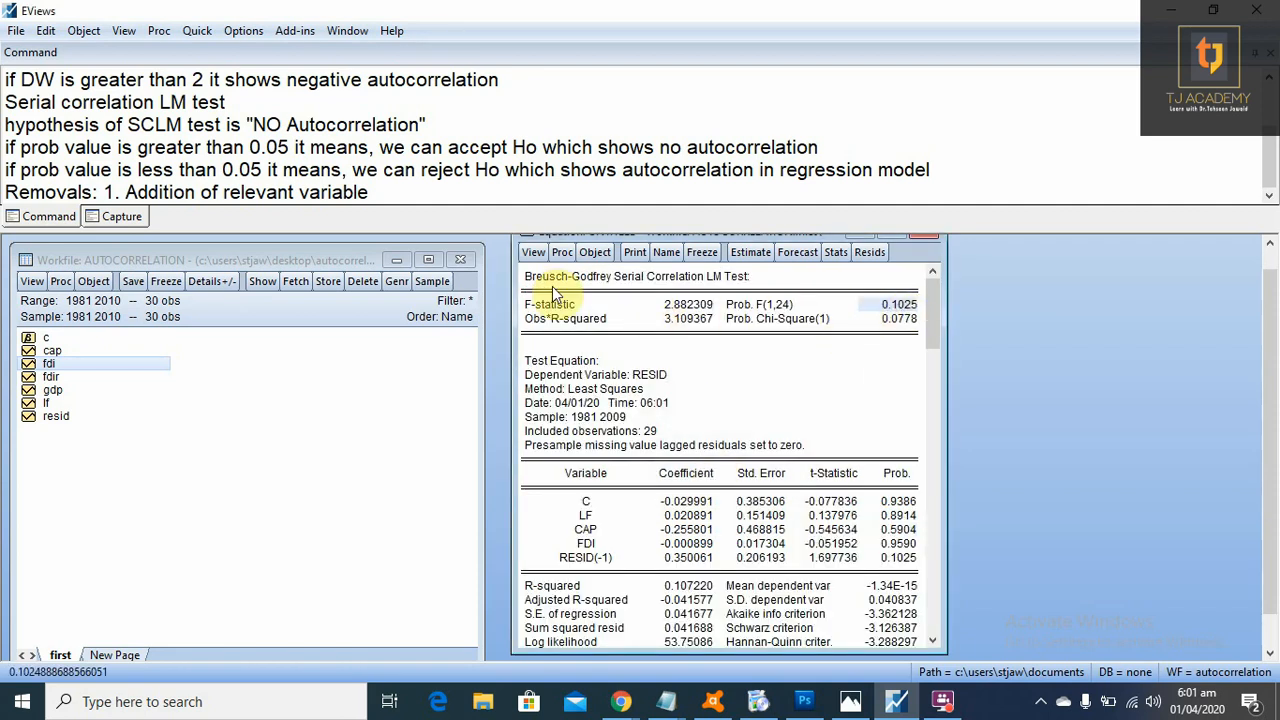
drag(5, 147, 826, 148)
Step: Return to the equation's estimation output and highlight the coefficient table for C, LF, CAP and FDI
click(857, 345)
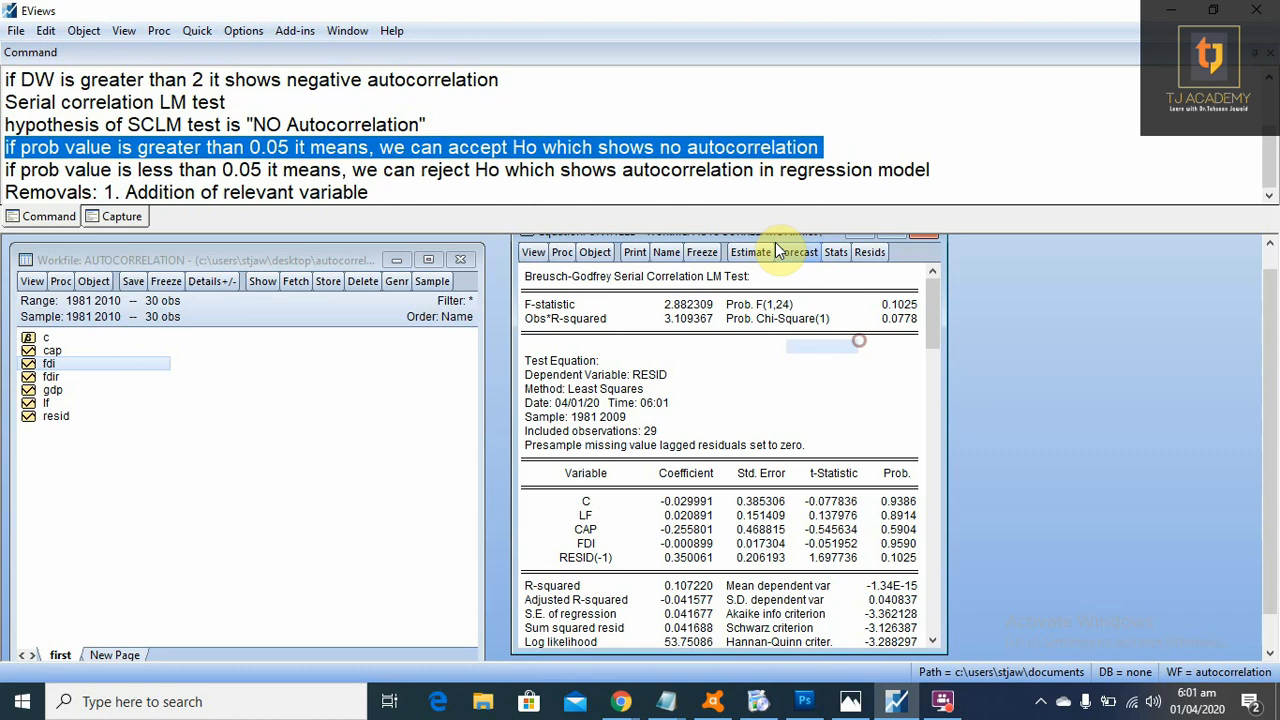
click(834, 258)
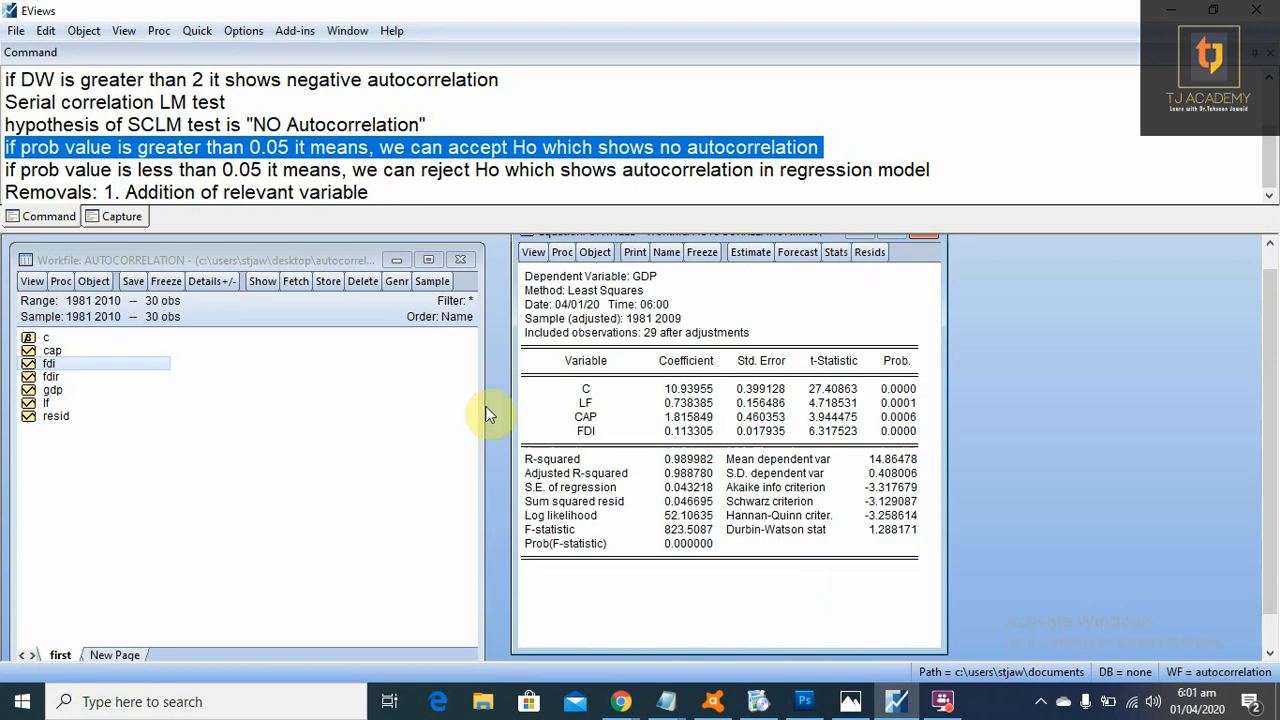
drag(556, 366, 912, 450)
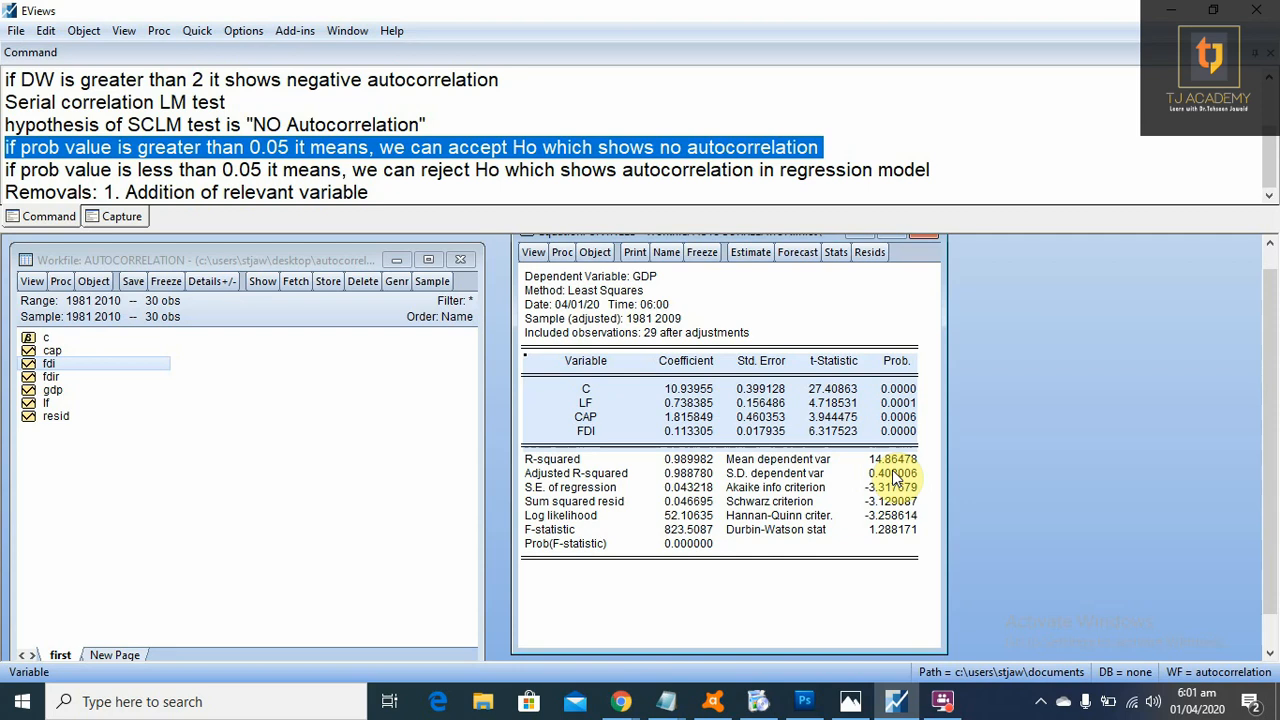
Step: Add a note line reading "2. HAC test" below the one about adding a relevant variable
click(392, 188)
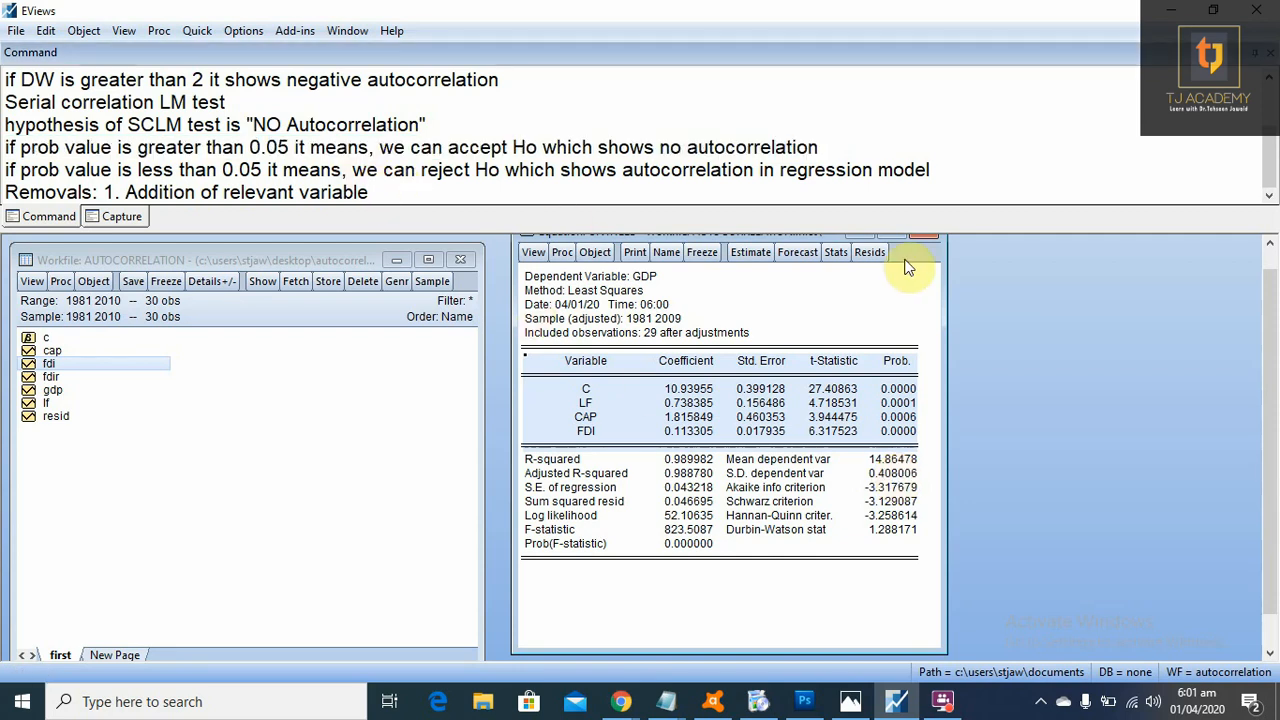
key(Return)
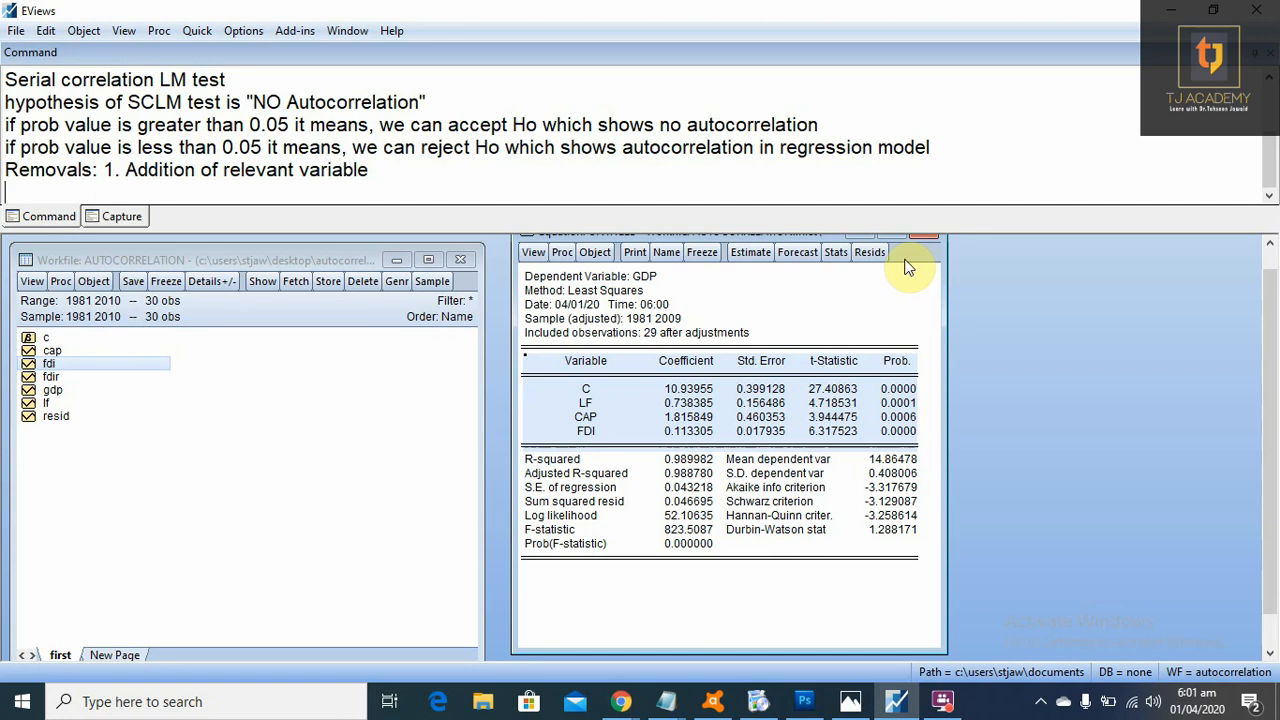
text(2. HAC test)
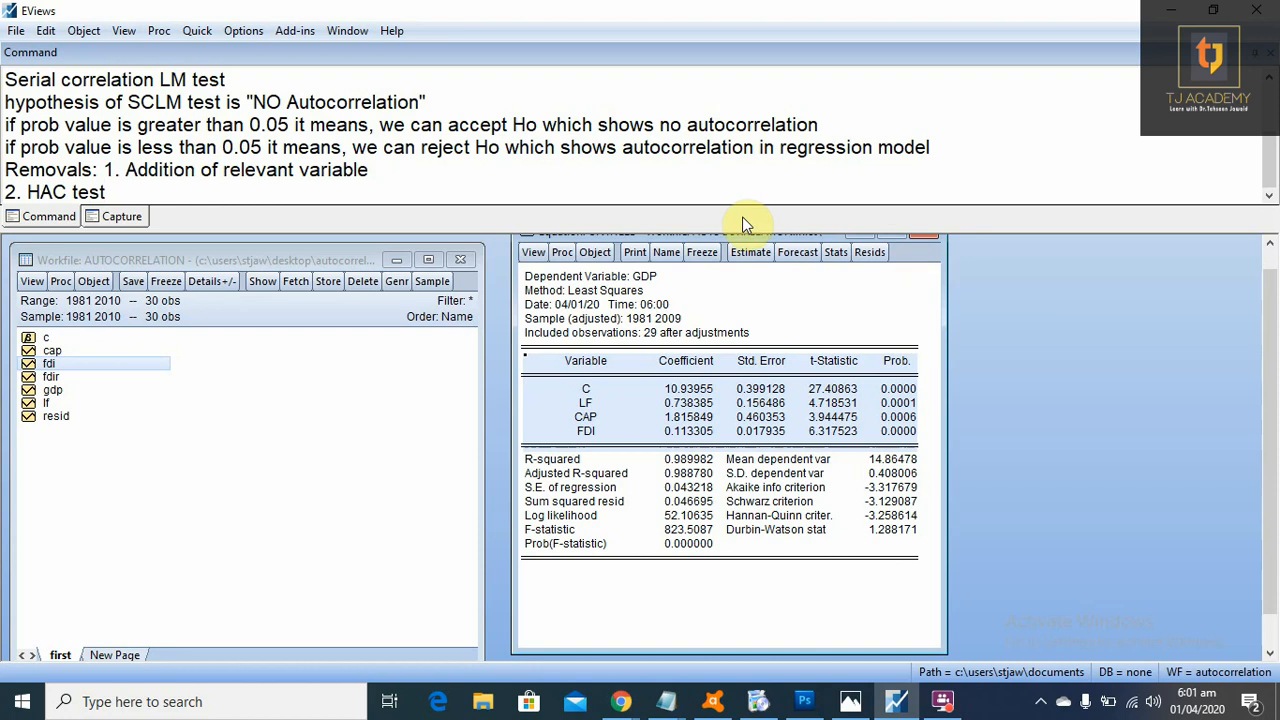
Step: Re-estimate the equation as gdp c lf and freeze its output as a table placed beside the equation window
click(750, 252)
click(722, 378)
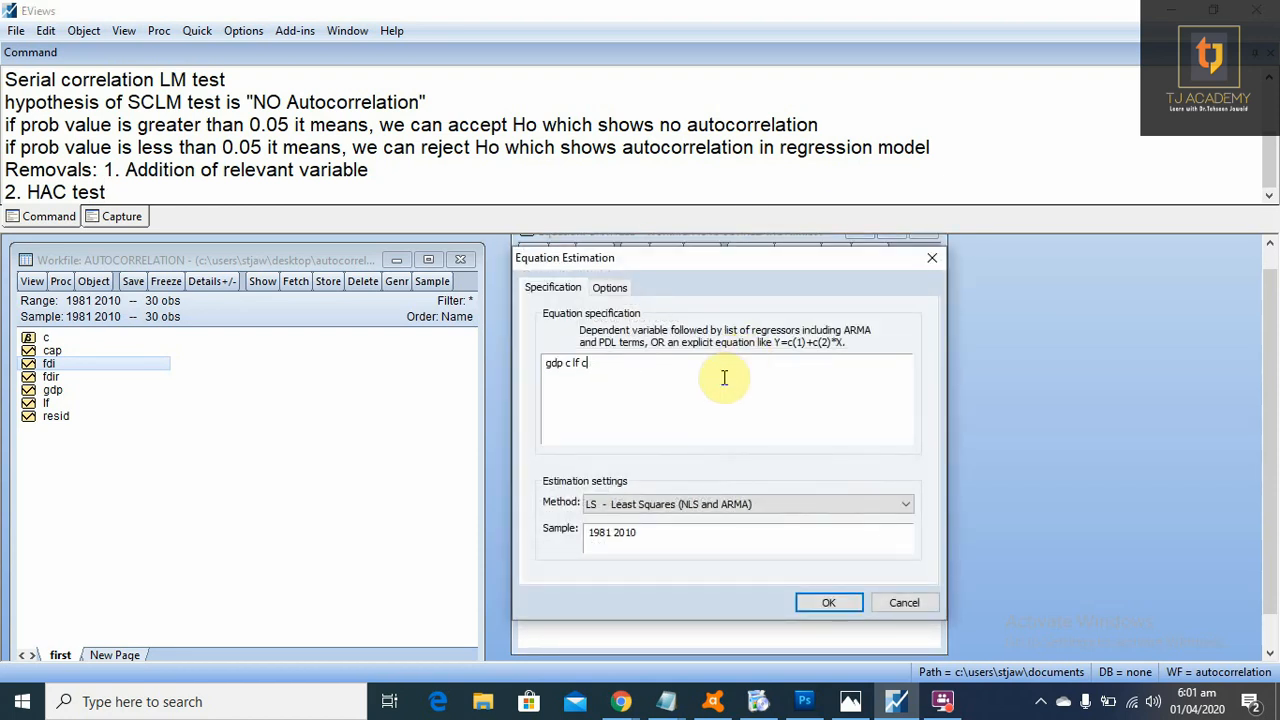
key(Return)
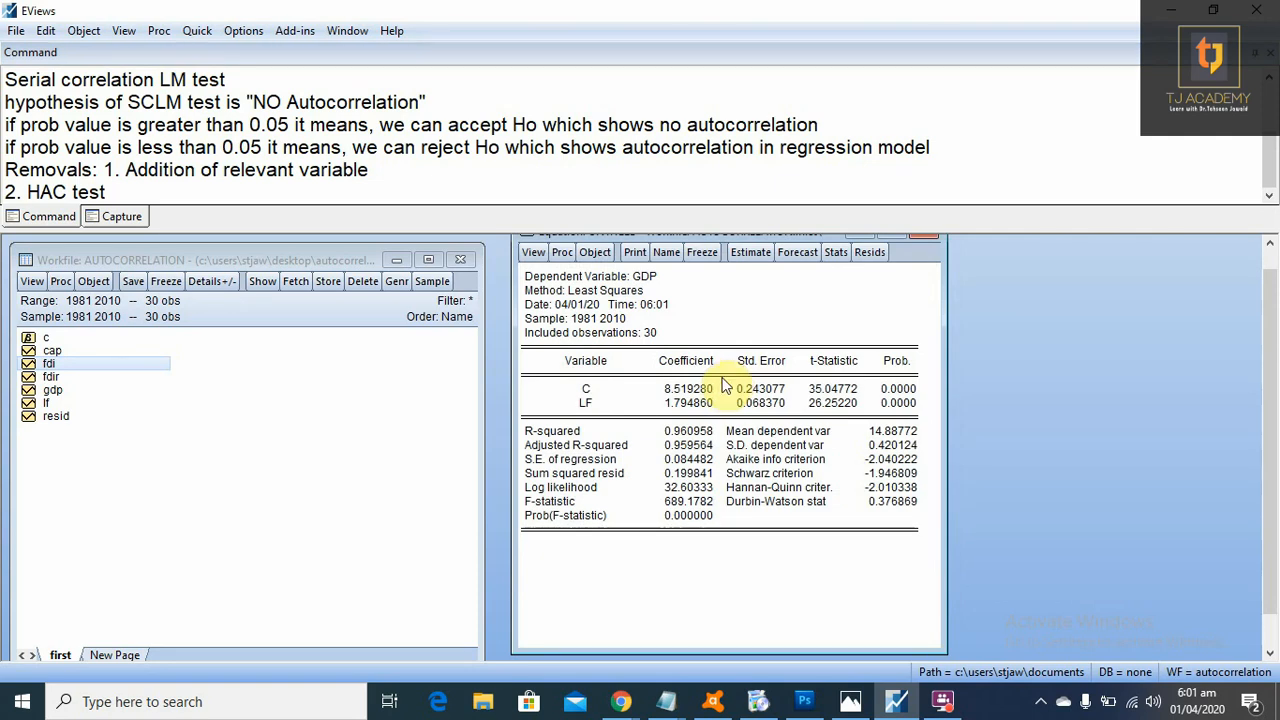
click(702, 252)
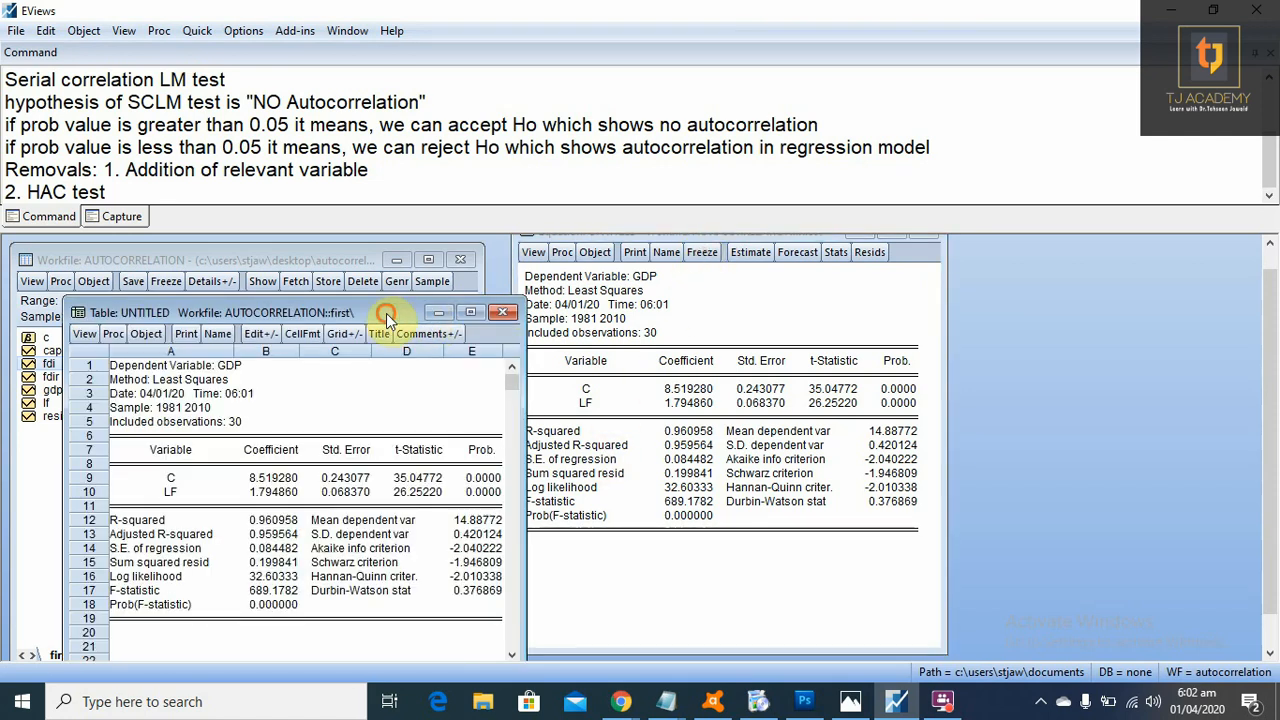
drag(387, 318, 344, 262)
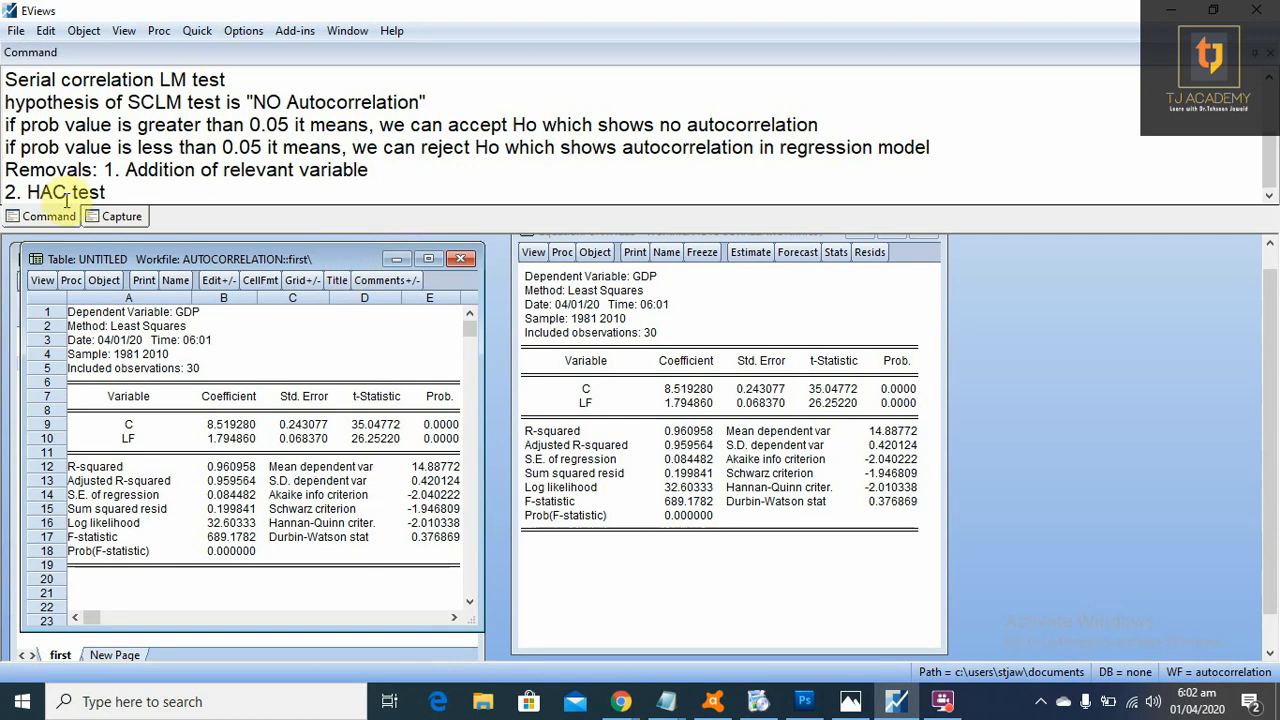
Step: Highlight the HAC test note and re-estimate the gdp c lf equation with the HAC (Newey-West) coefficient covariance method
drag(28, 192, 105, 192)
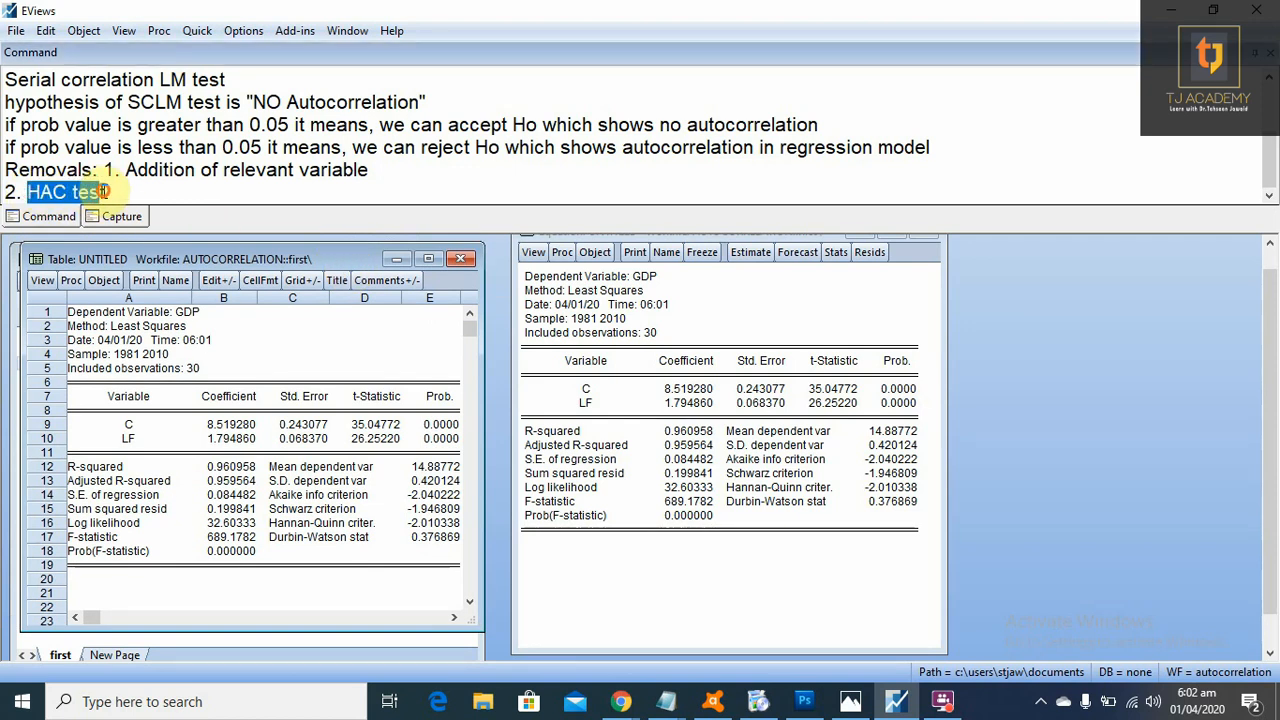
click(694, 292)
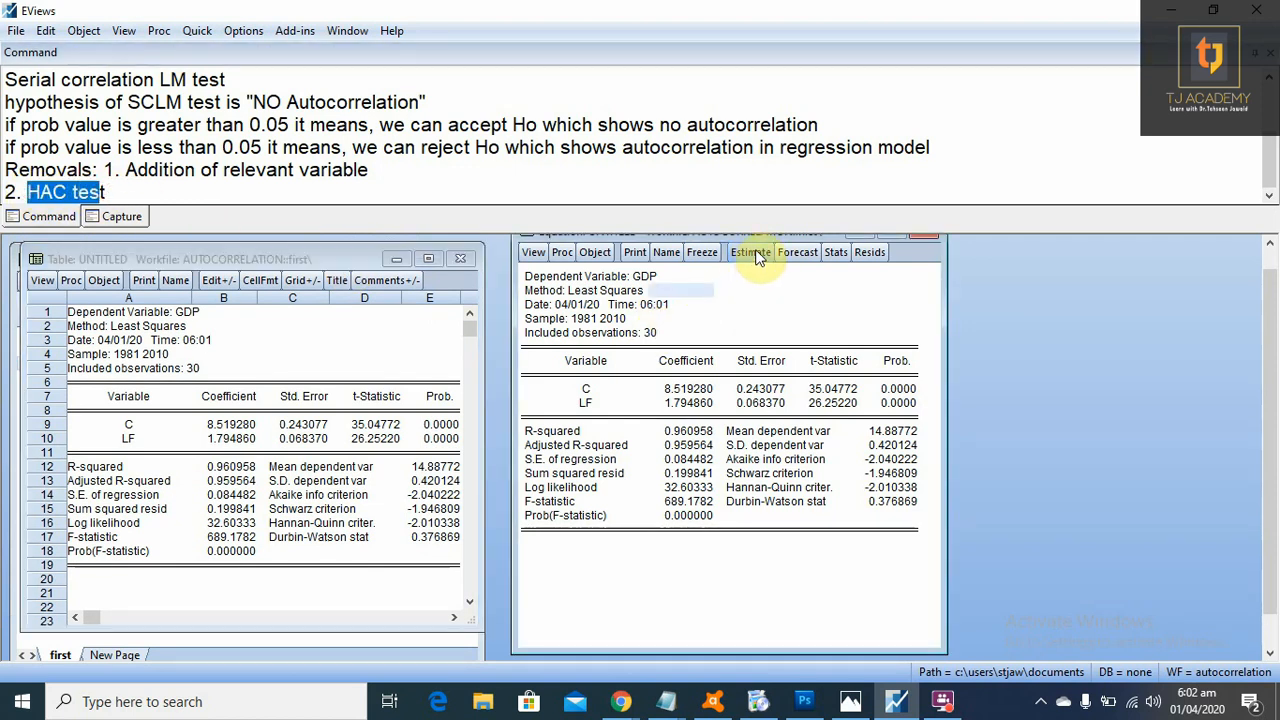
click(753, 253)
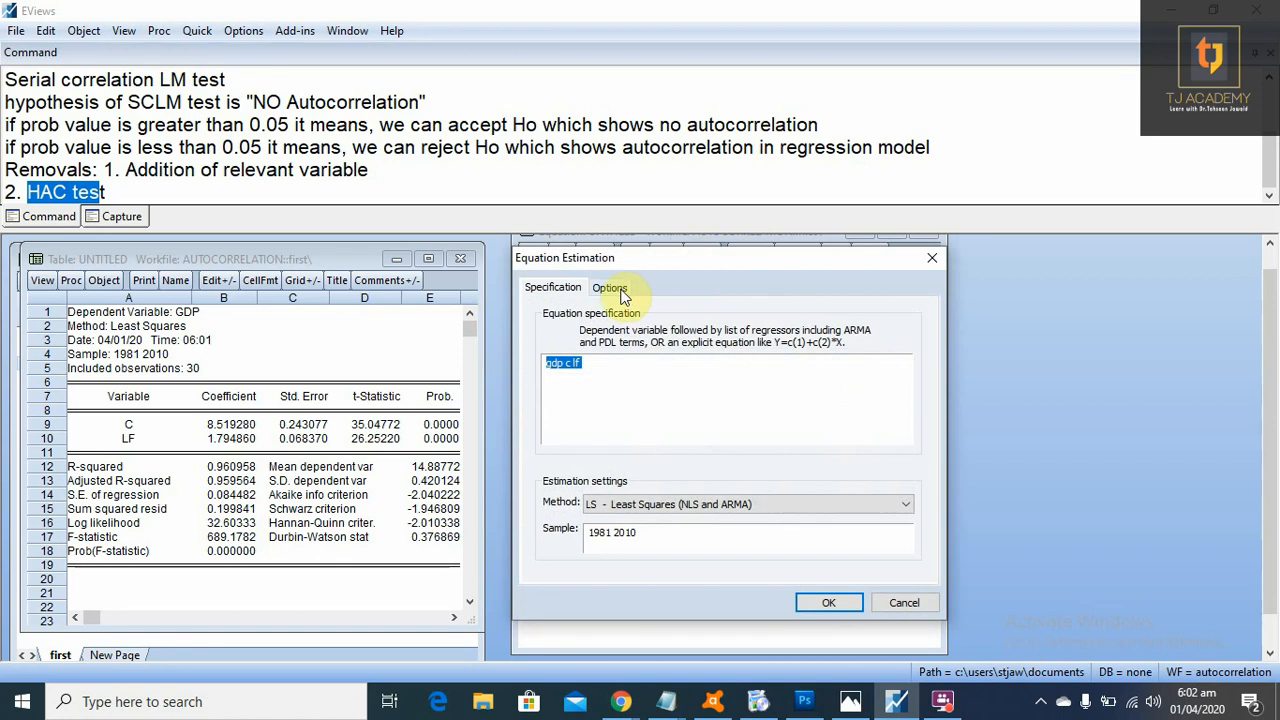
click(610, 288)
click(668, 336)
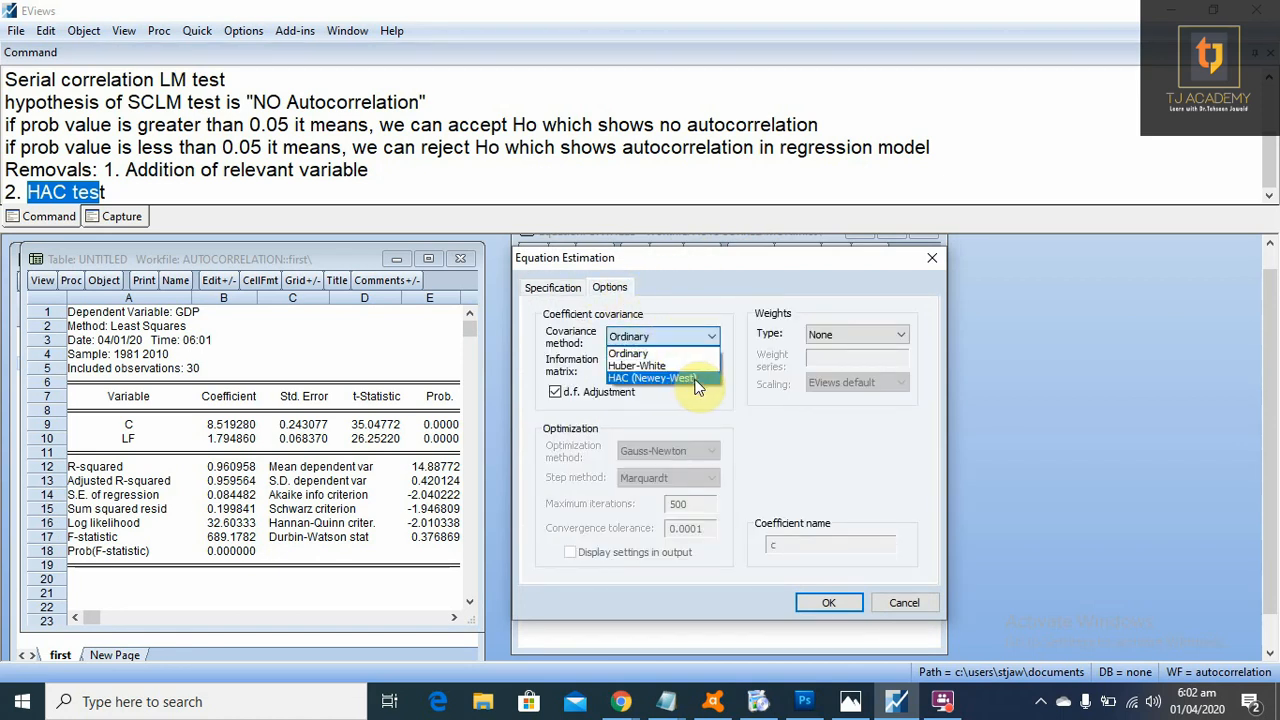
click(691, 379)
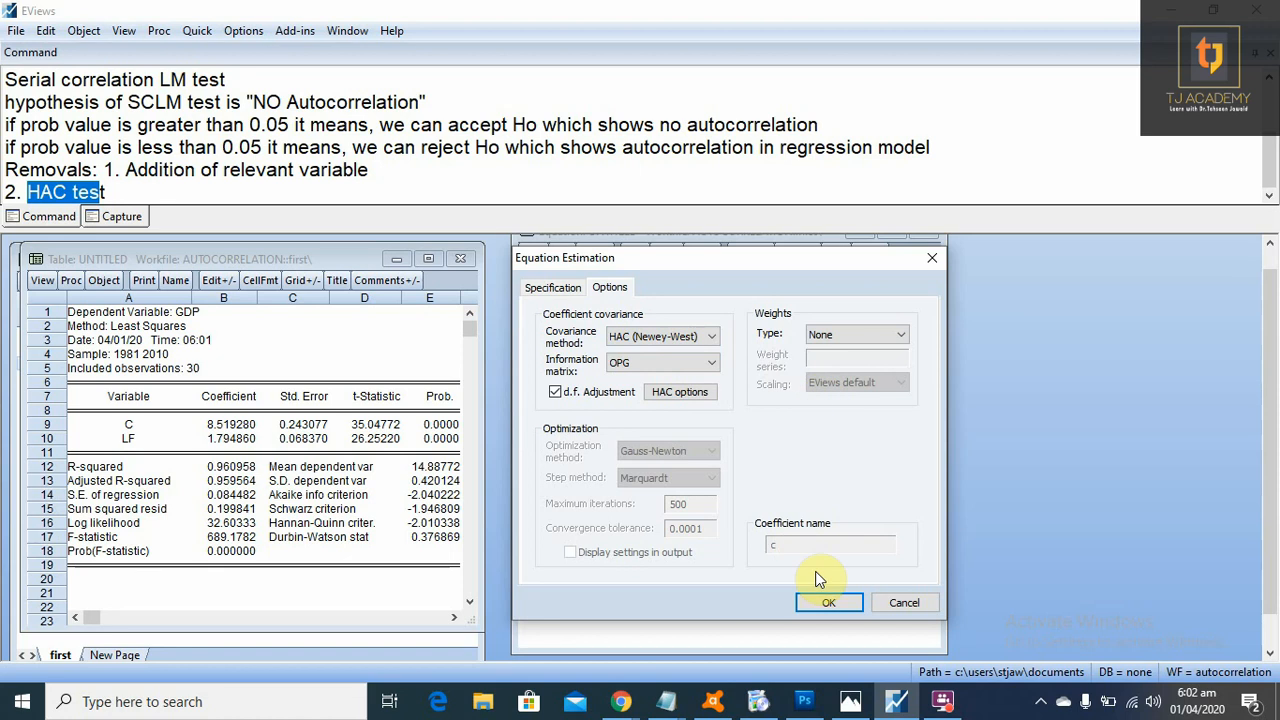
click(830, 603)
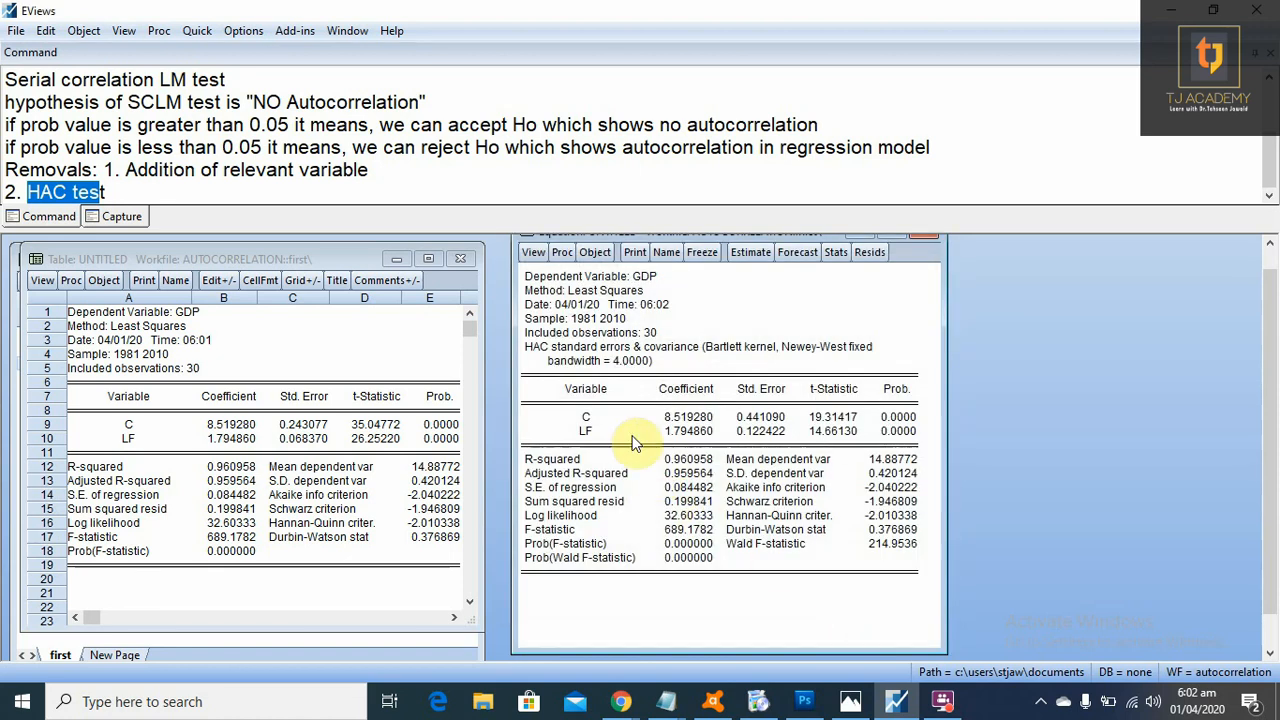
Step: Highlight the HAC standard errors line in the new output, followed by the Durbin-Watson stat and Wald F-statistic rows
click(540, 348)
drag(553, 352, 853, 348)
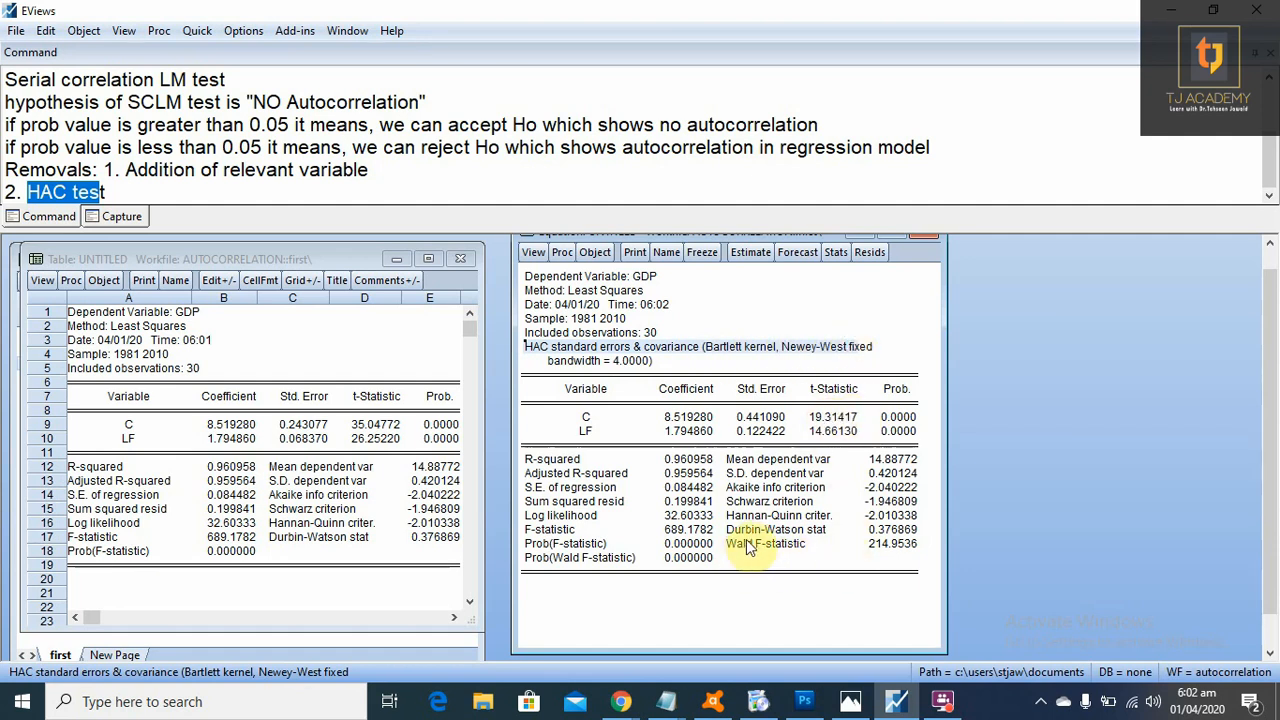
drag(740, 535, 914, 544)
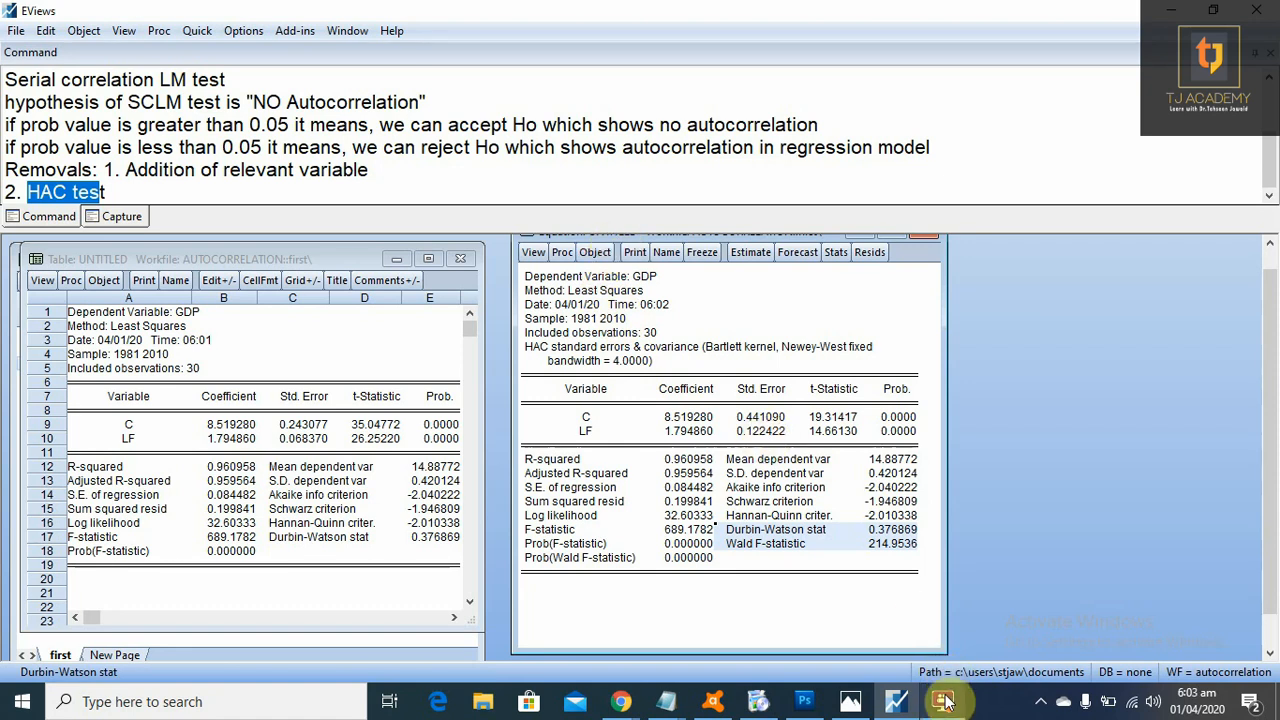
mouse_move(945, 705)
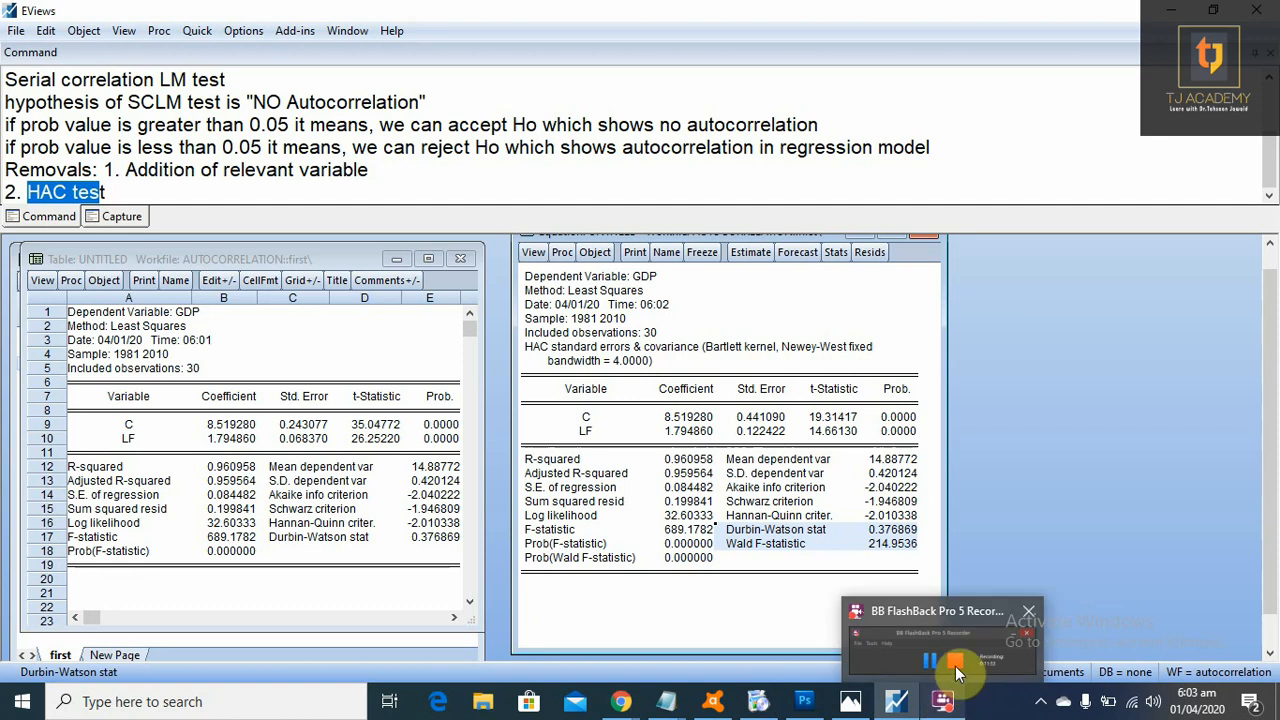